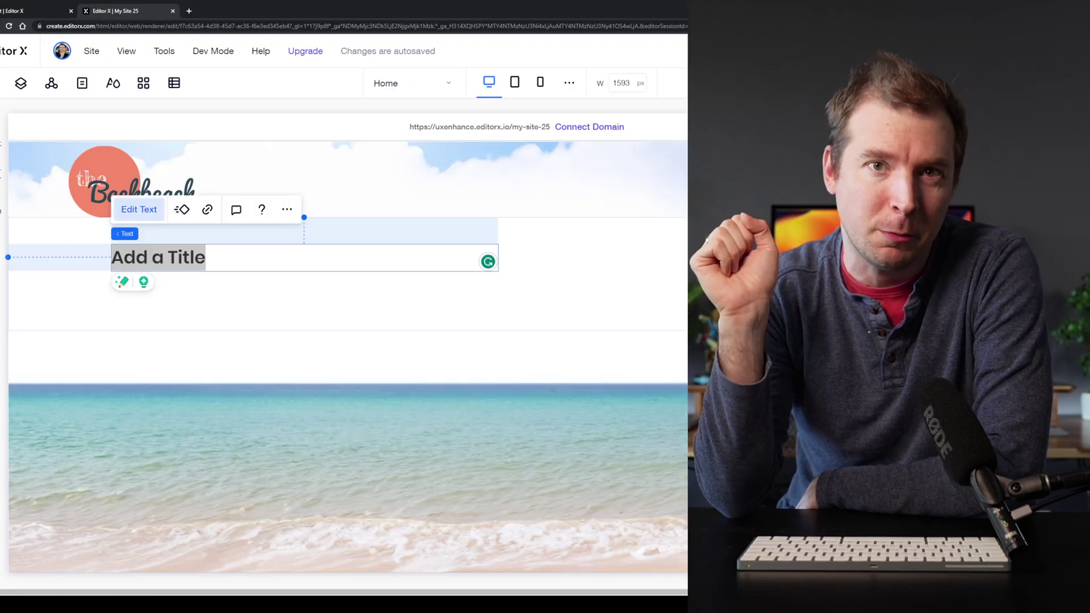
pyautogui.write('Welcome to The Backbeach Cafe & Restaurant')
pyautogui.moveTo(194, 258); pyautogui.dragTo(429, 257)
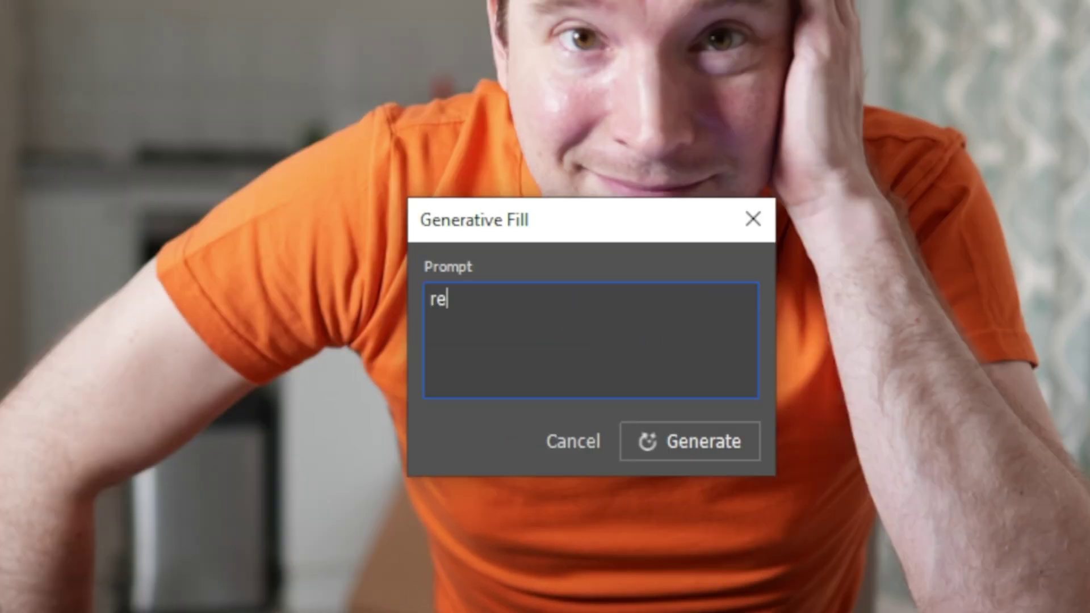
# Step: Generate a fill that removes the keyboard from the stack of books, compare its variations and choose the second
pyautogui.click(702, 440)
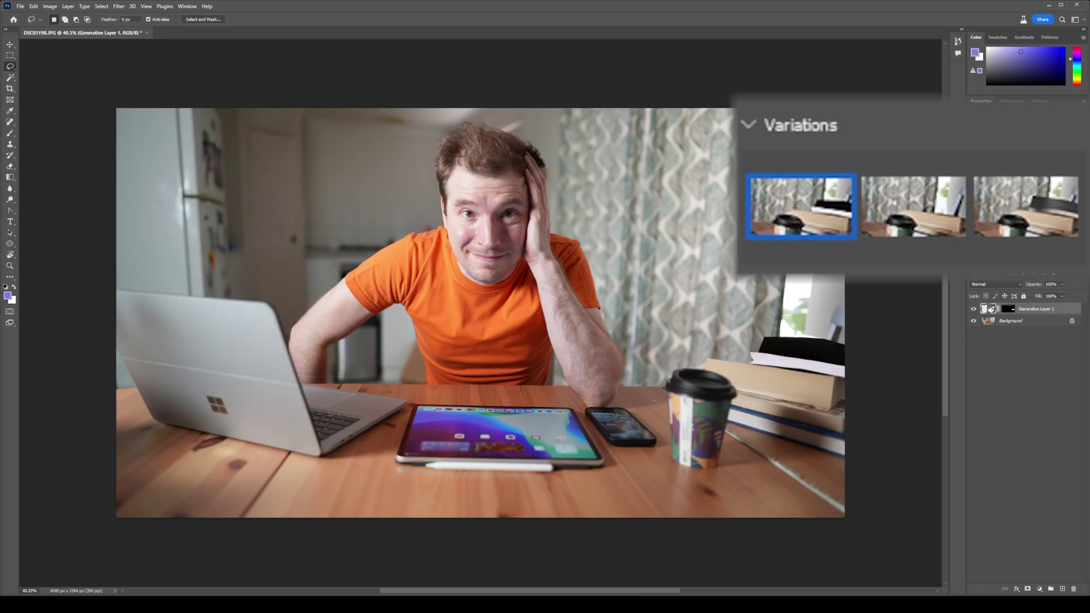
pyautogui.click(921, 208)
pyautogui.click(1013, 215)
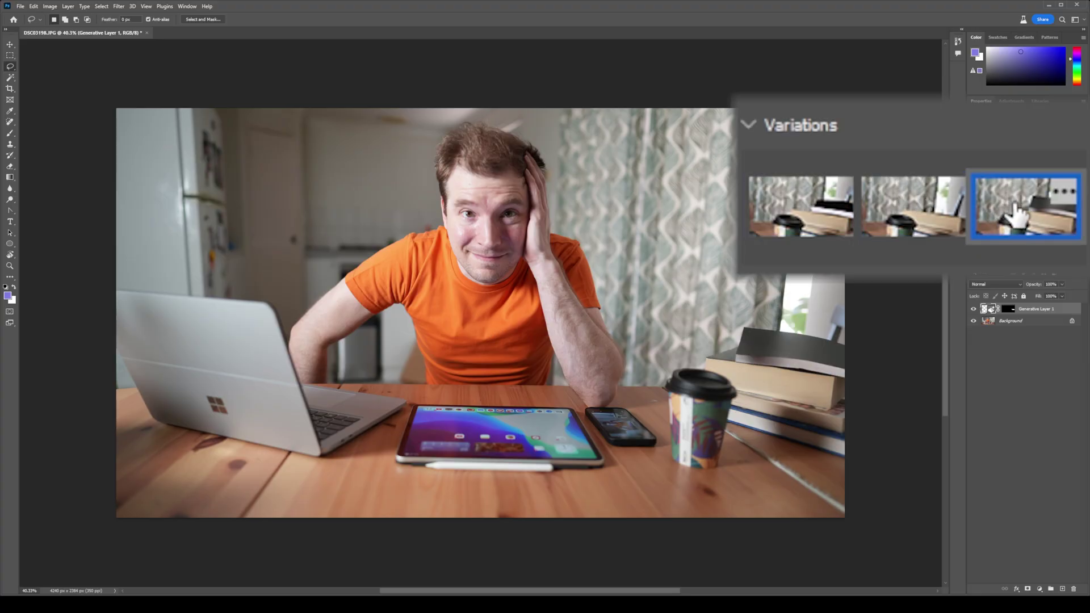
pyautogui.click(920, 216)
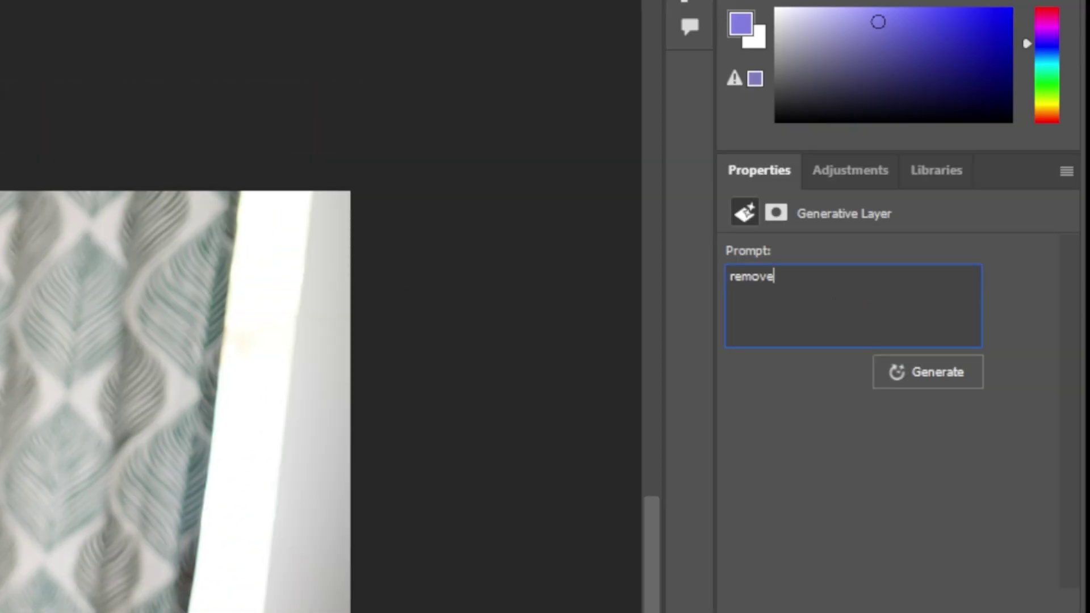
# Step: Try Generative Fill with the prompt "remove" on the phone on the table and compare all three variations
pyautogui.press('Return')
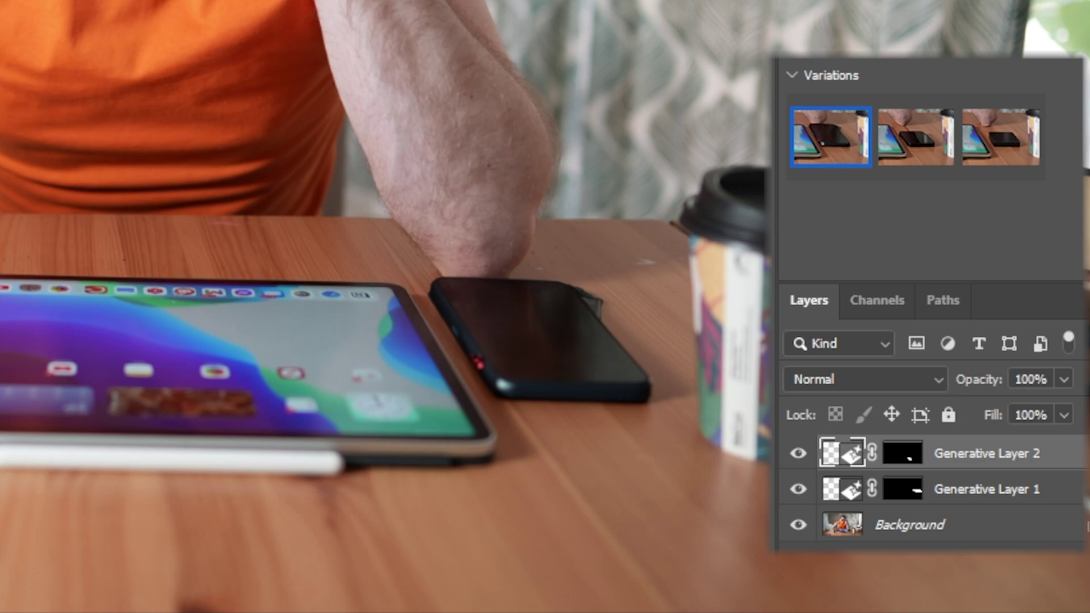
pyautogui.click(897, 128)
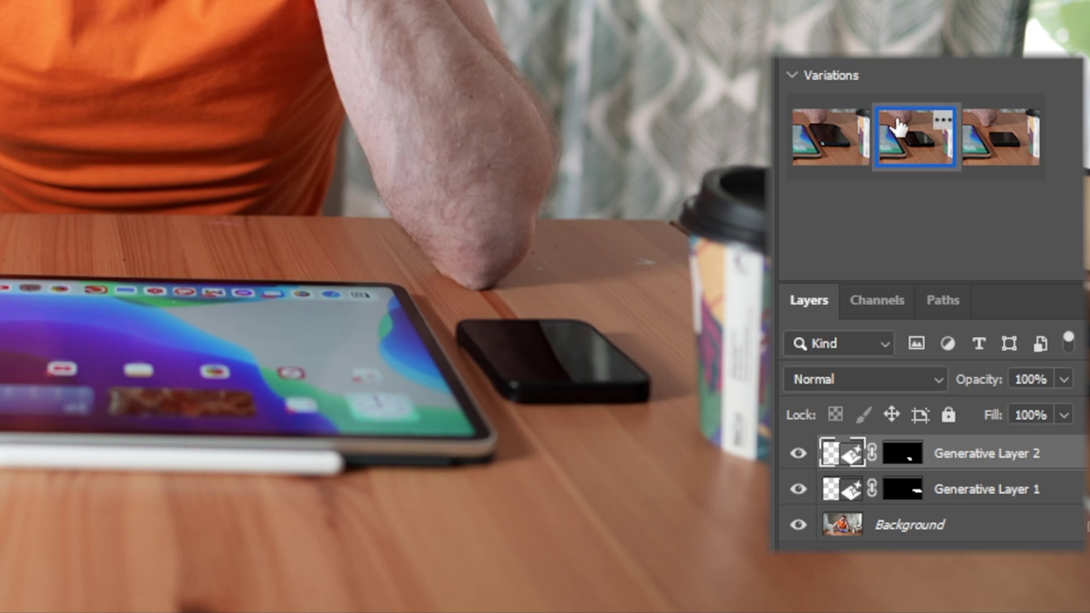
pyautogui.click(982, 145)
pyautogui.click(806, 151)
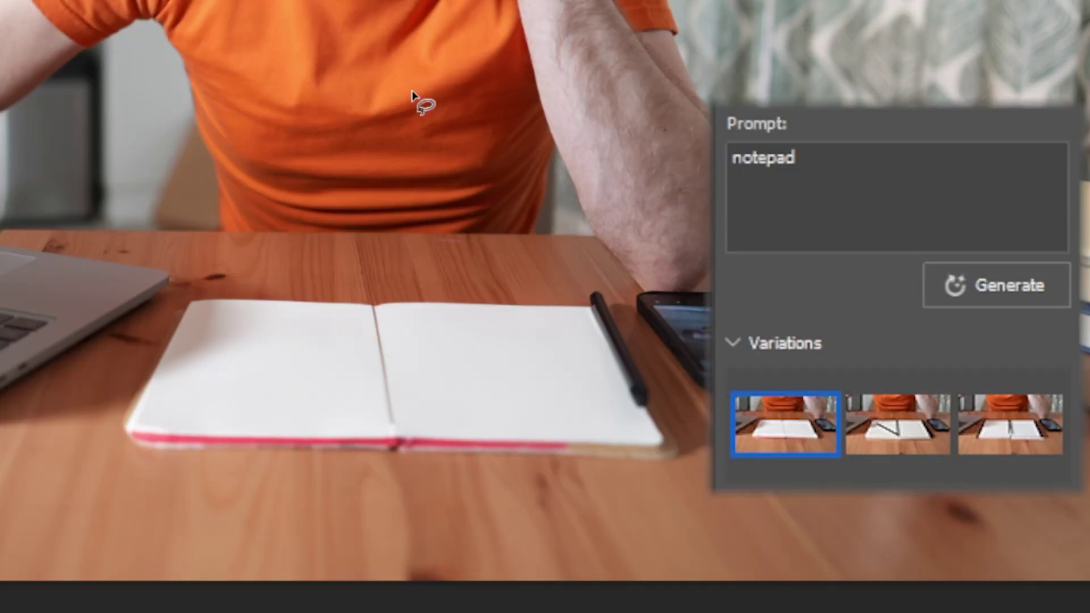
# Step: Compare the "notepad" variations that replace the tablet and choose the second, a spiral notebook with a pen on it
pyautogui.click(898, 438)
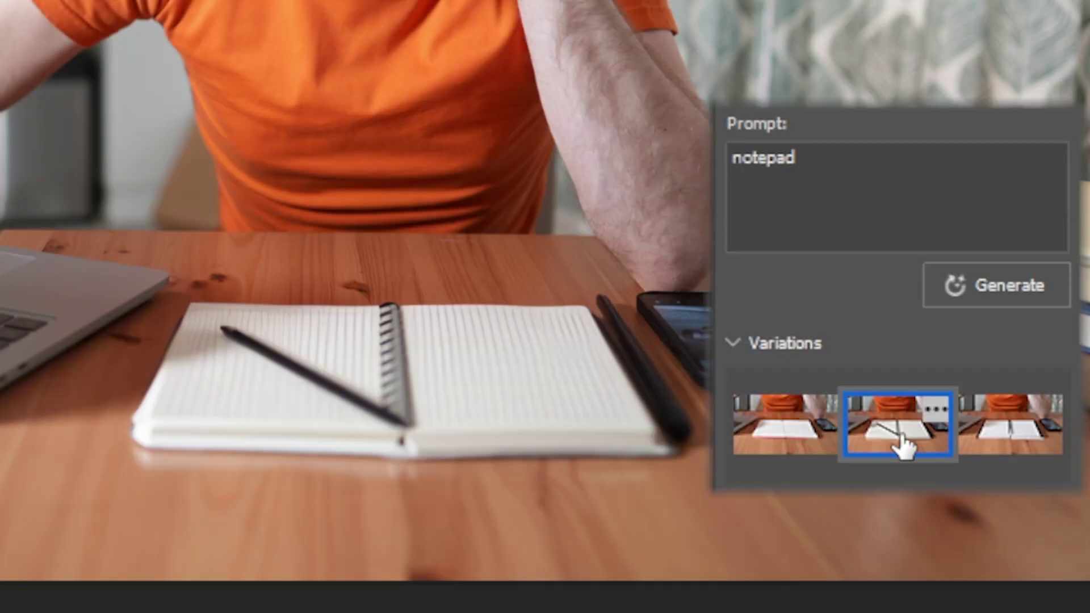
pyautogui.click(1015, 436)
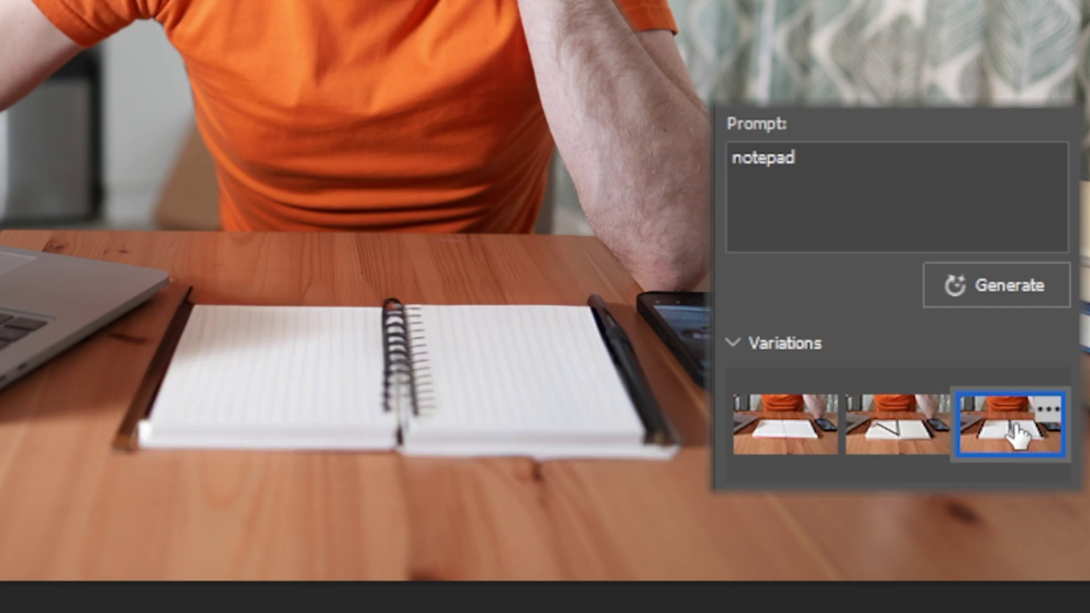
pyautogui.click(876, 440)
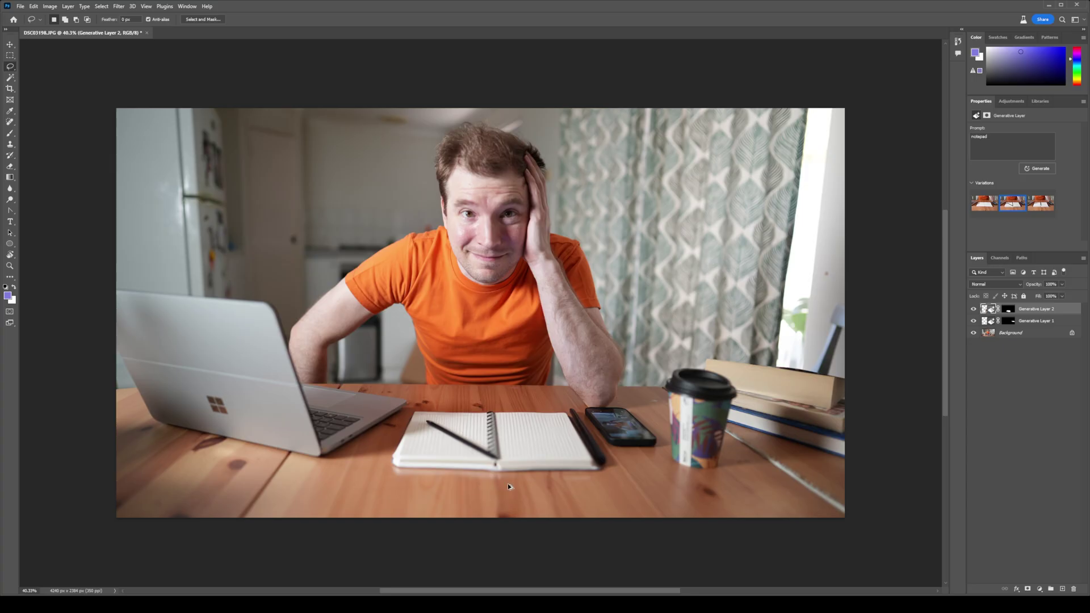
pyautogui.scroll(4, 508, 486)
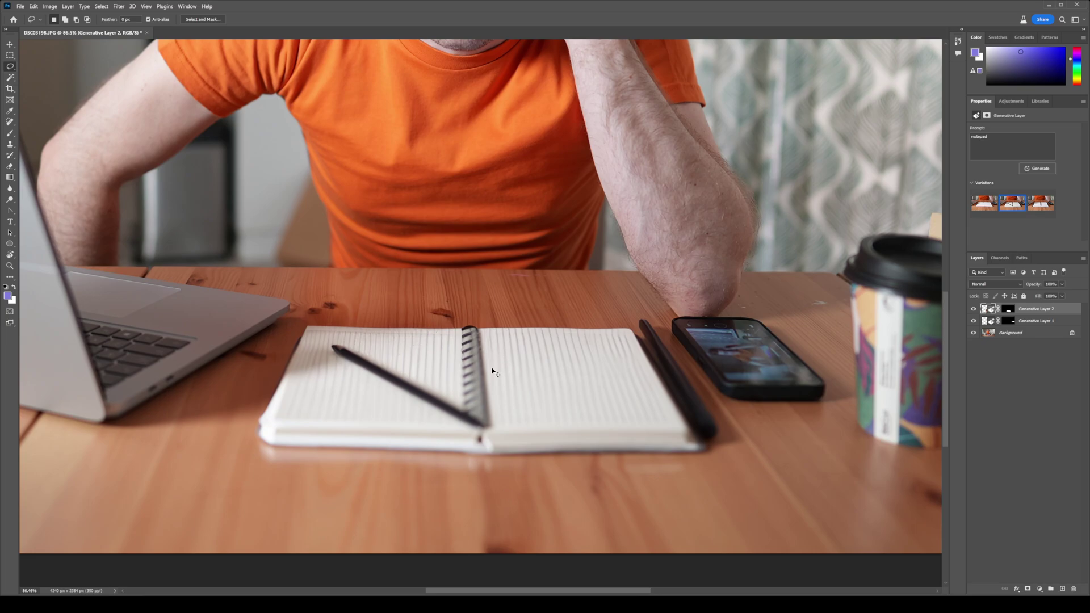
# Step: Generate a "glass of water" in place of the coffee cup and choose the second variation
pyautogui.scroll(-3, 492, 372)
pyautogui.moveTo(521, 214); pyautogui.dragTo(542, 298)
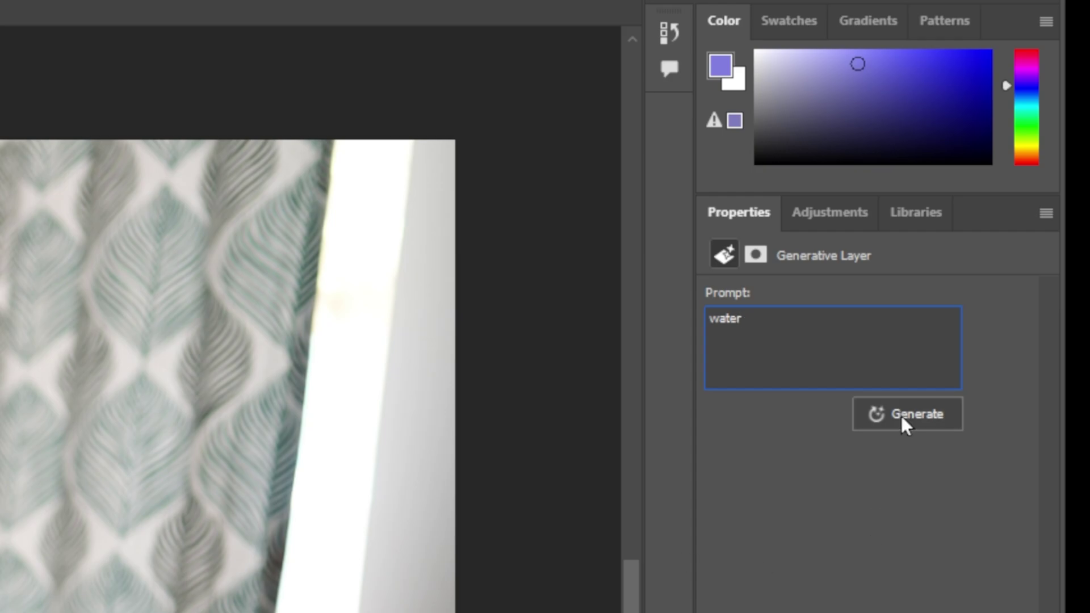
pyautogui.hotkey('ctrl', 'a')
pyautogui.write('glass of water')
pyautogui.click(896, 412)
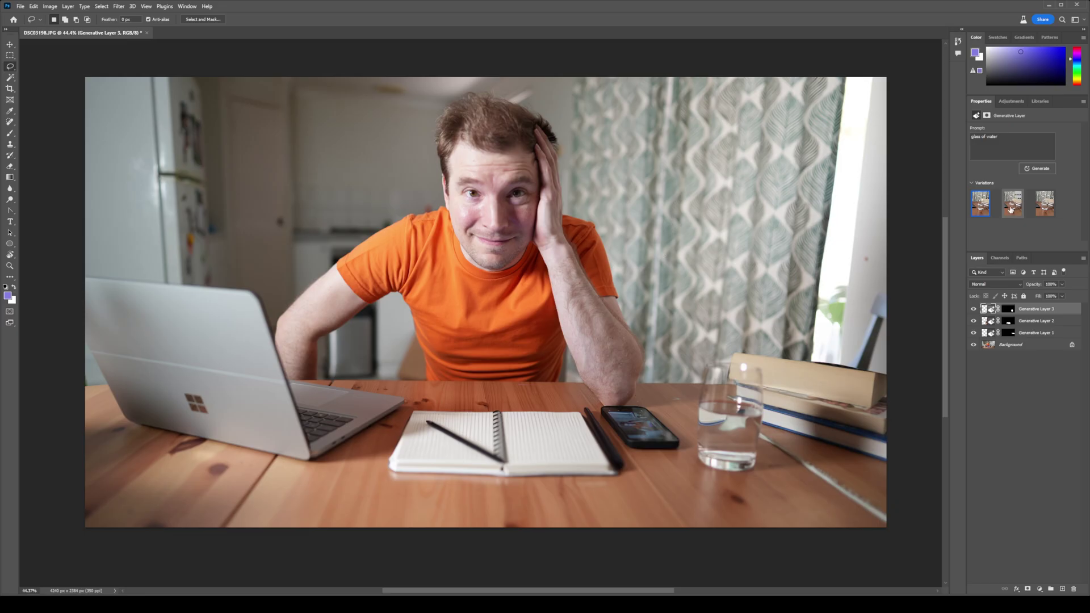
pyautogui.click(1011, 209)
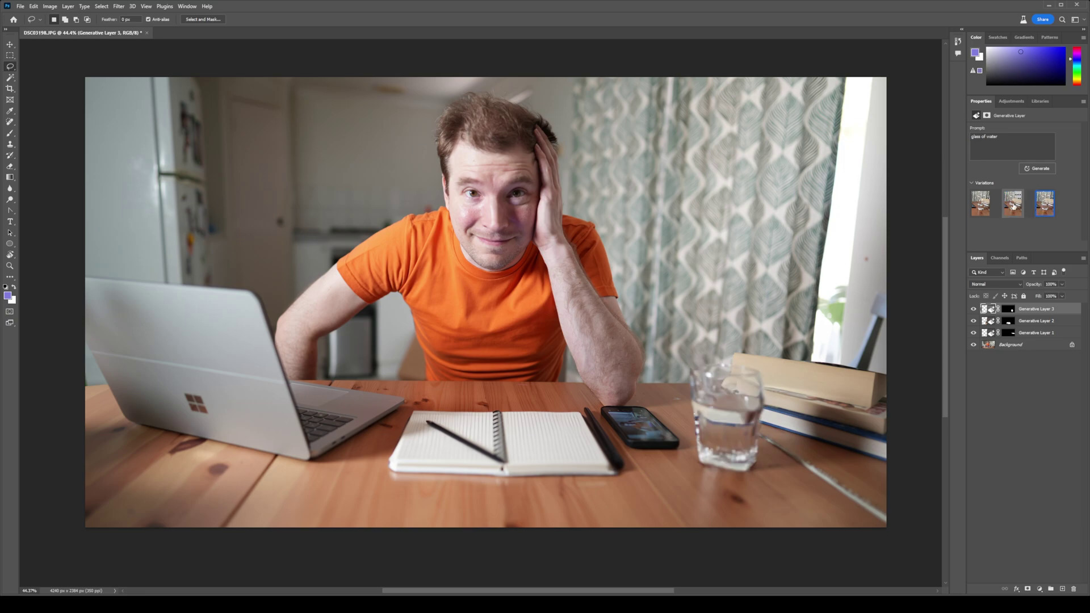
pyautogui.click(1013, 206)
pyautogui.scroll(3, 785, 435)
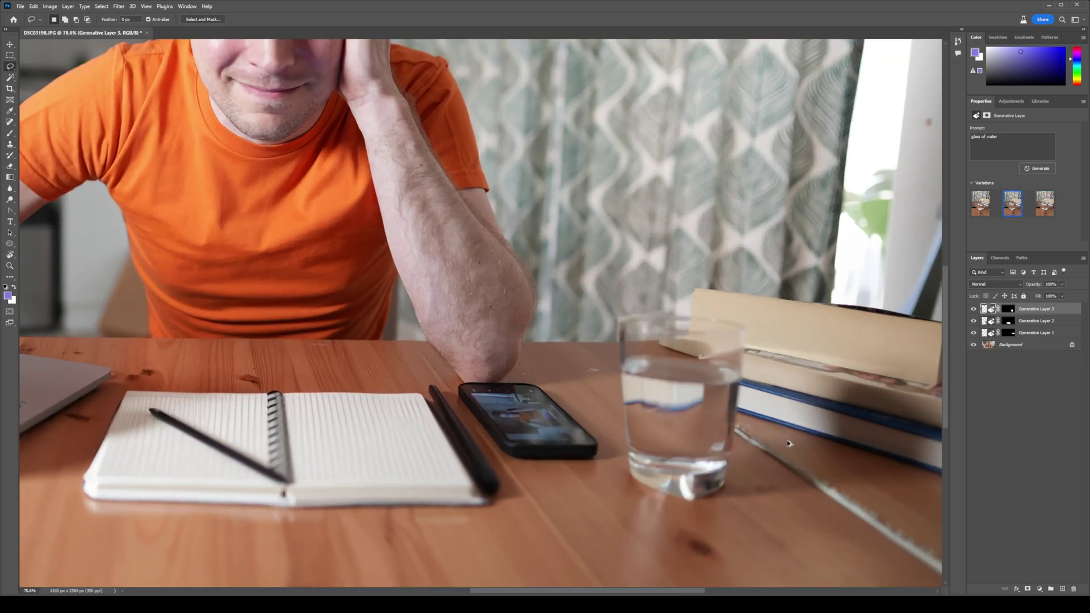
pyautogui.scroll(2, 787, 442)
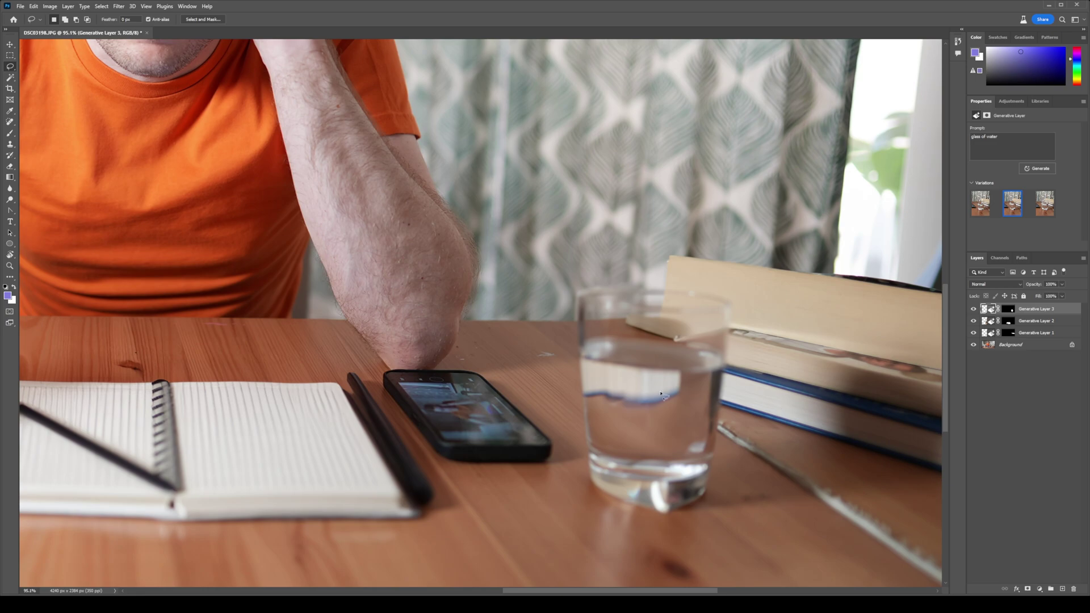
# Step: Extend the canvas above and below the photo with the Crop tool, making it about 3158 px tall
pyautogui.scroll(-5, 756, 347)
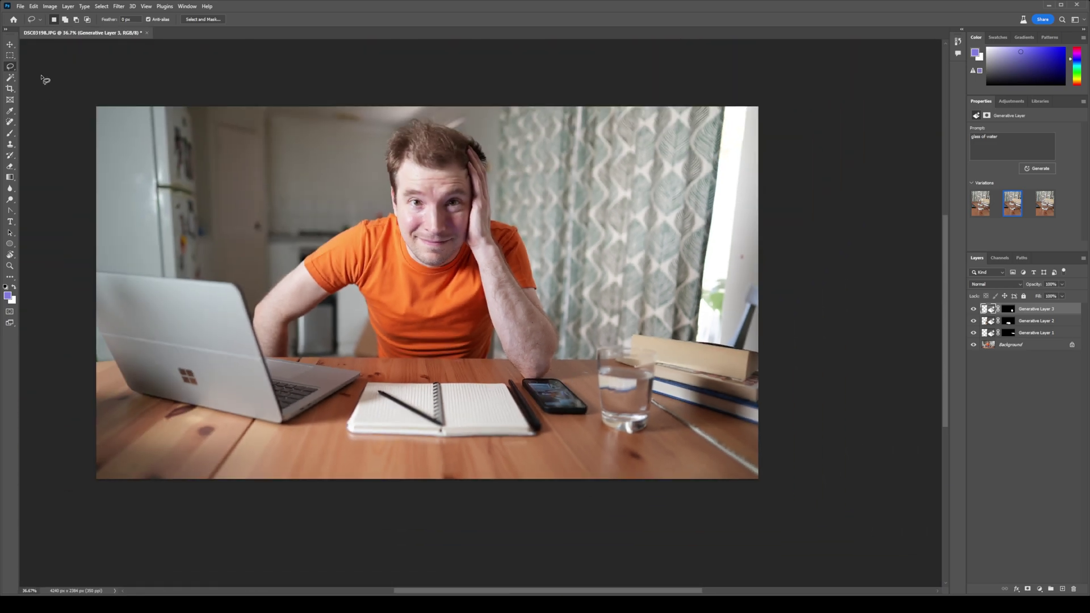
pyautogui.click(10, 89)
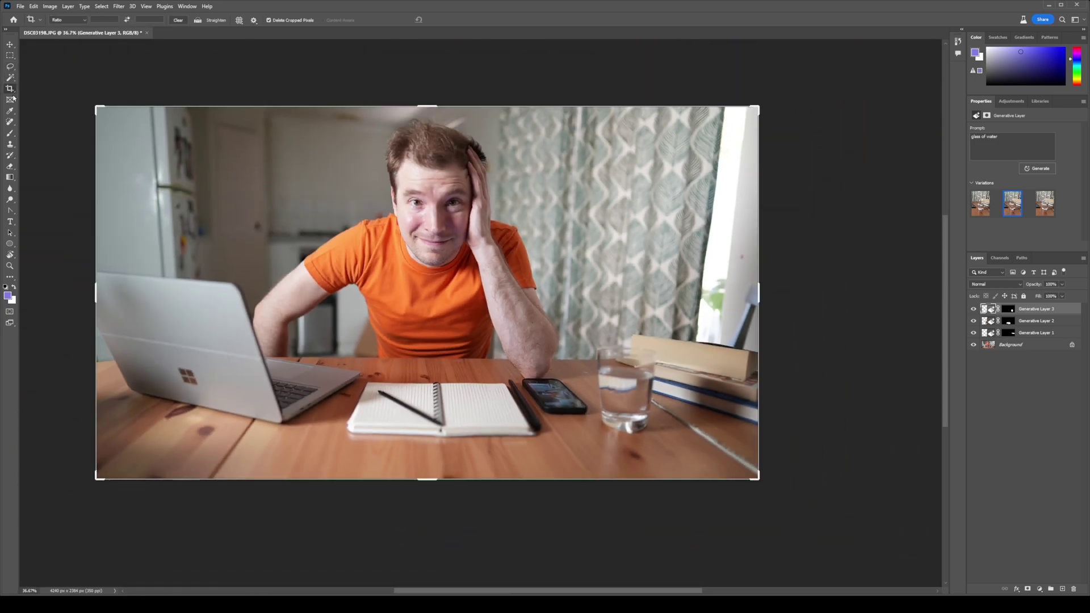
pyautogui.moveTo(458, 481); pyautogui.dragTo(433, 511)
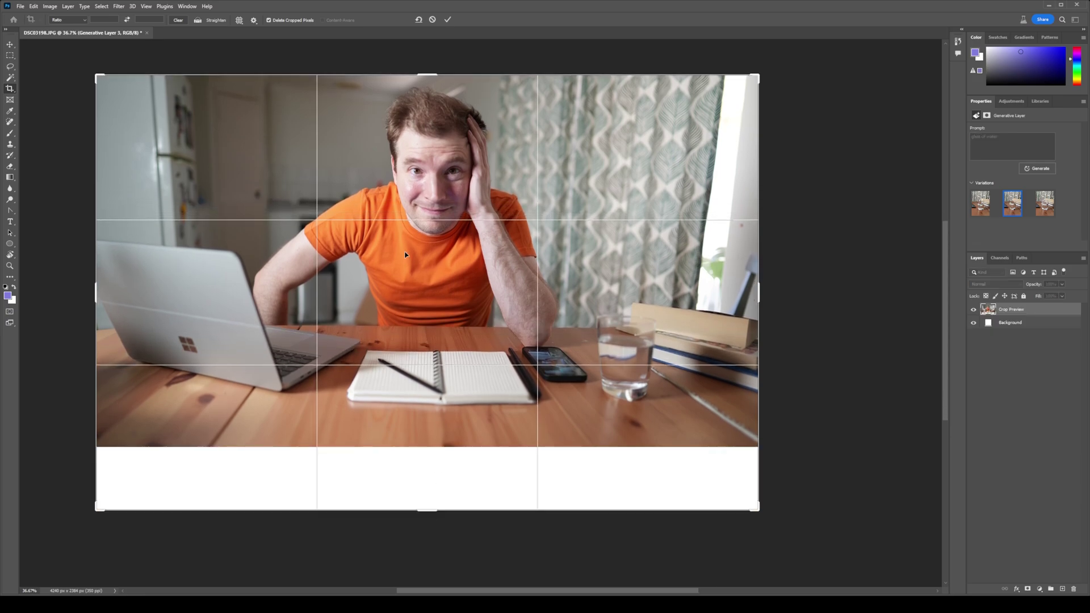
pyautogui.moveTo(431, 75); pyautogui.dragTo(431, 45)
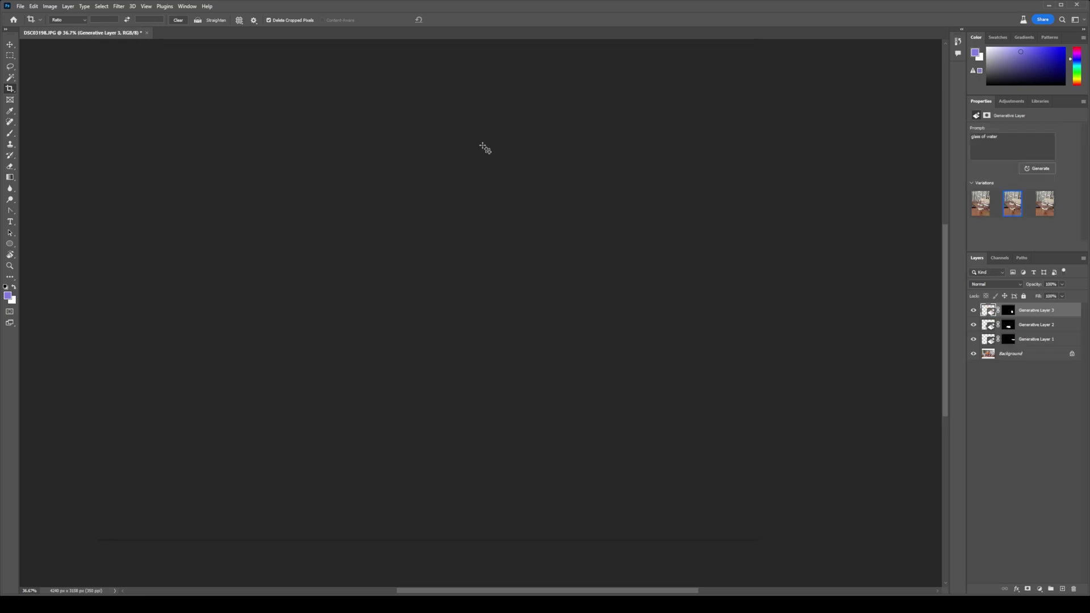
pyautogui.scroll(1, 46, 238)
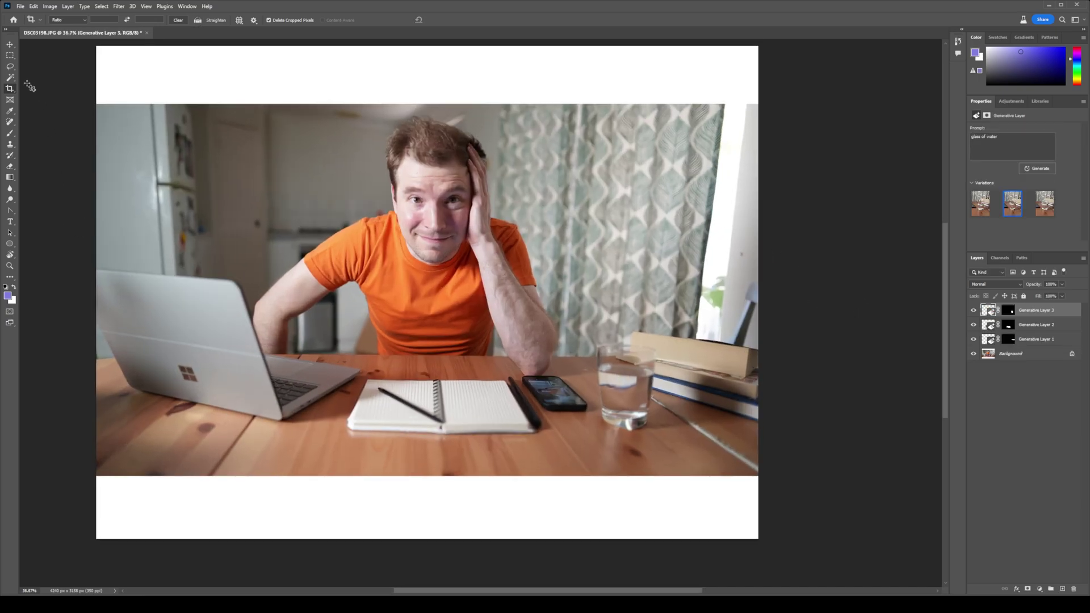
# Step: Select the blank strips above and below the photo with a slight overlap and fill them using Generative Fill without a prompt
pyautogui.click(9, 56)
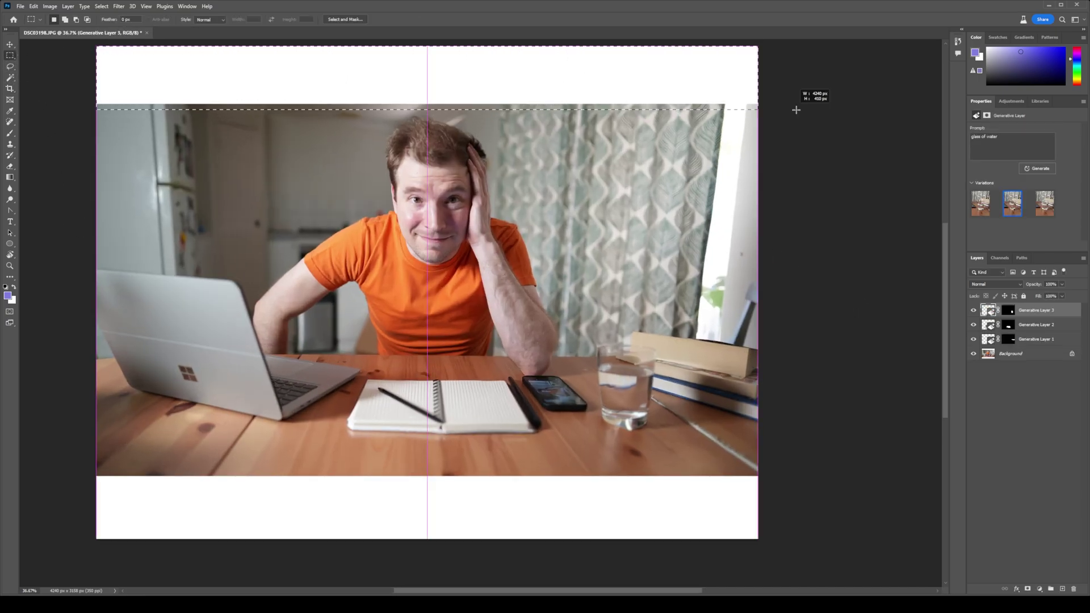
pyautogui.moveTo(77, 469); pyautogui.dragTo(792, 560)
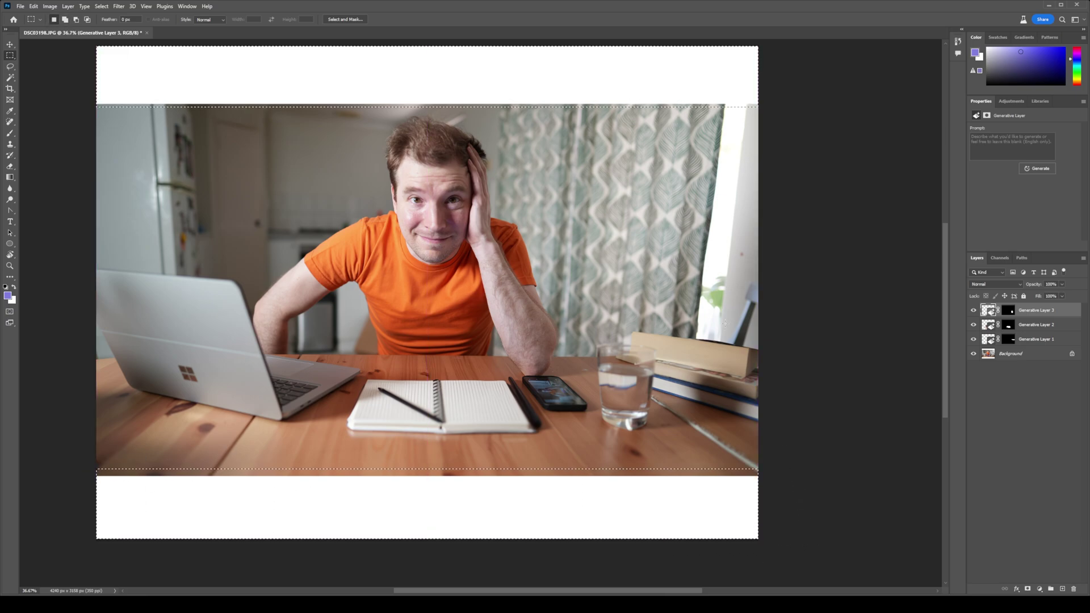
pyautogui.rightClick(554, 488)
pyautogui.click(590, 452)
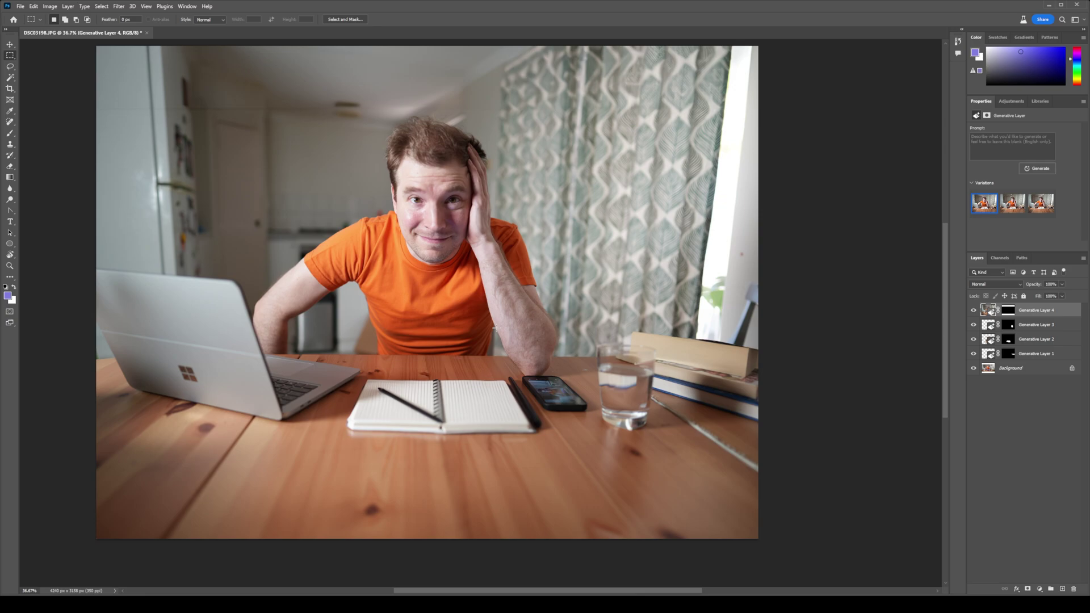
# Step: Extend the canvas on the laptop side to about 5009 px wide and fill the new area with Generative Fill
pyautogui.moveTo(484, 287); pyautogui.dragTo(538, 305)
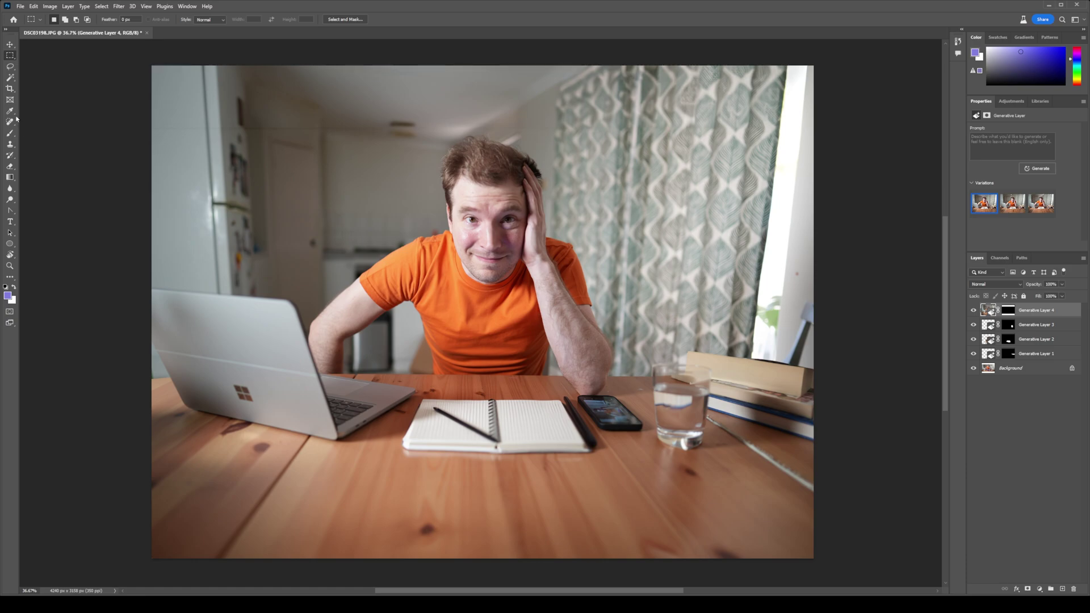
pyautogui.click(9, 89)
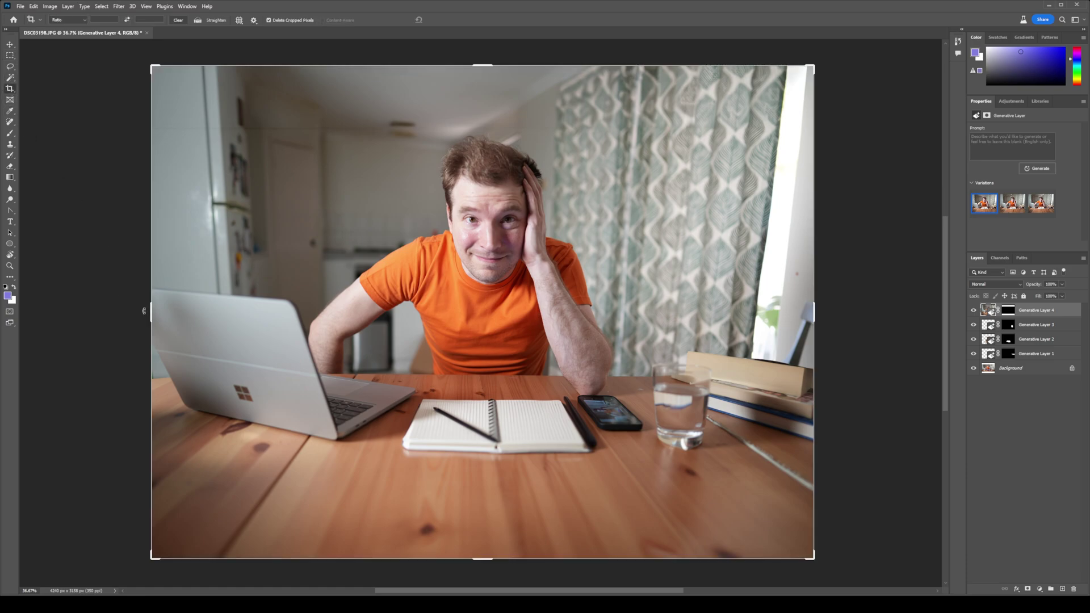
pyautogui.moveTo(153, 314); pyautogui.dragTo(98, 322)
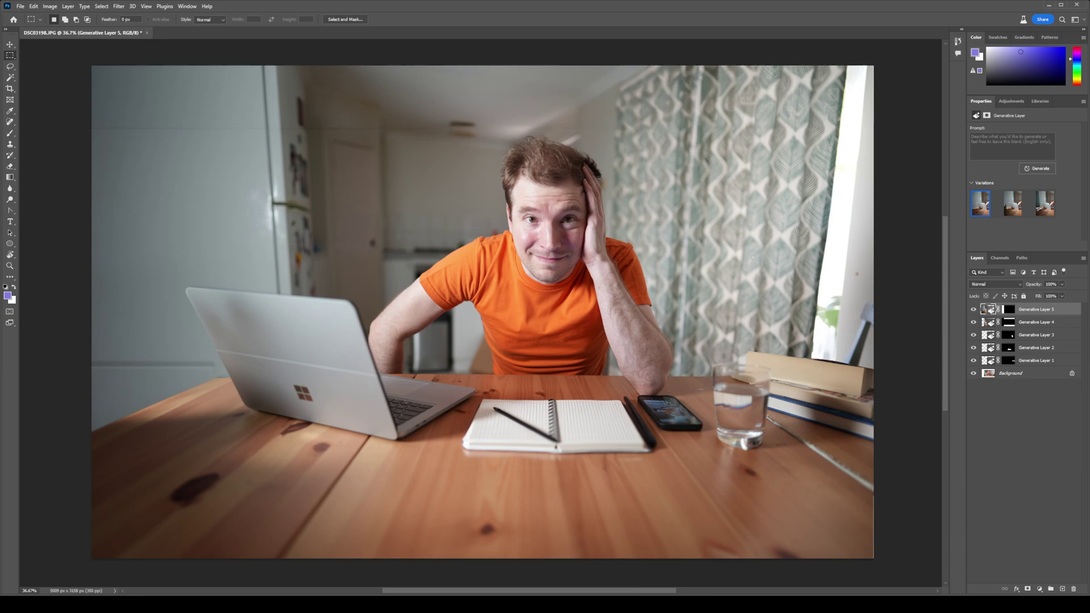
pyautogui.scroll(4, 158, 291)
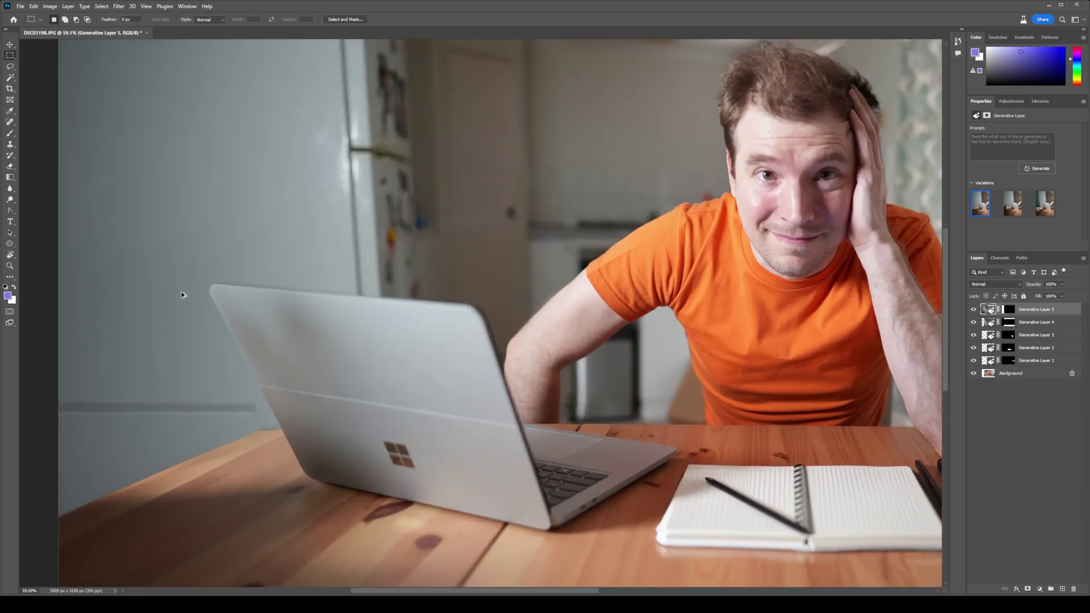
pyautogui.scroll(-1, 209, 332)
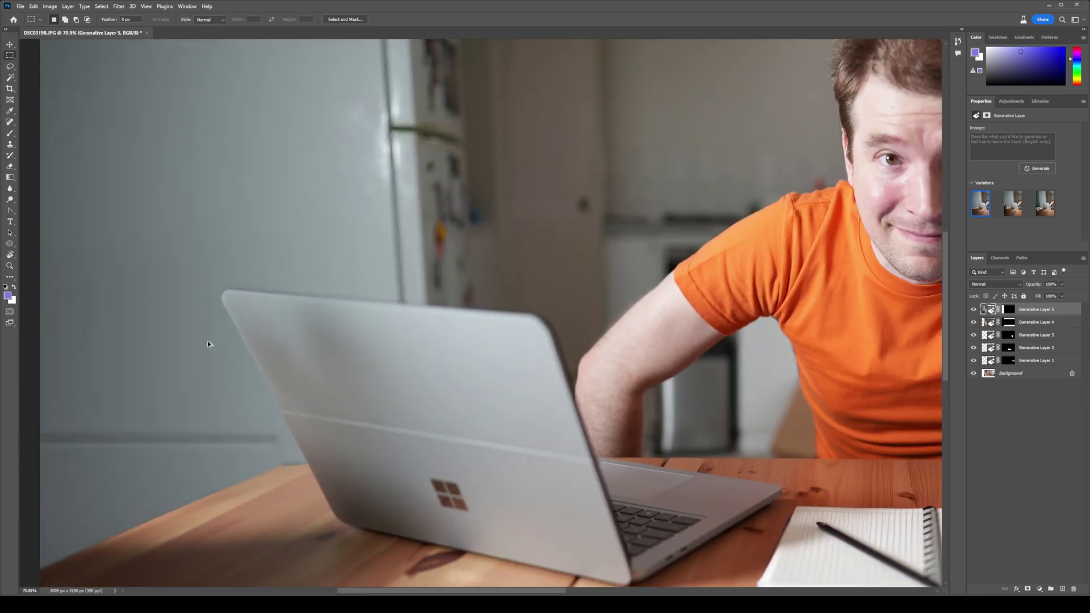
pyautogui.scroll(-3, 168, 370)
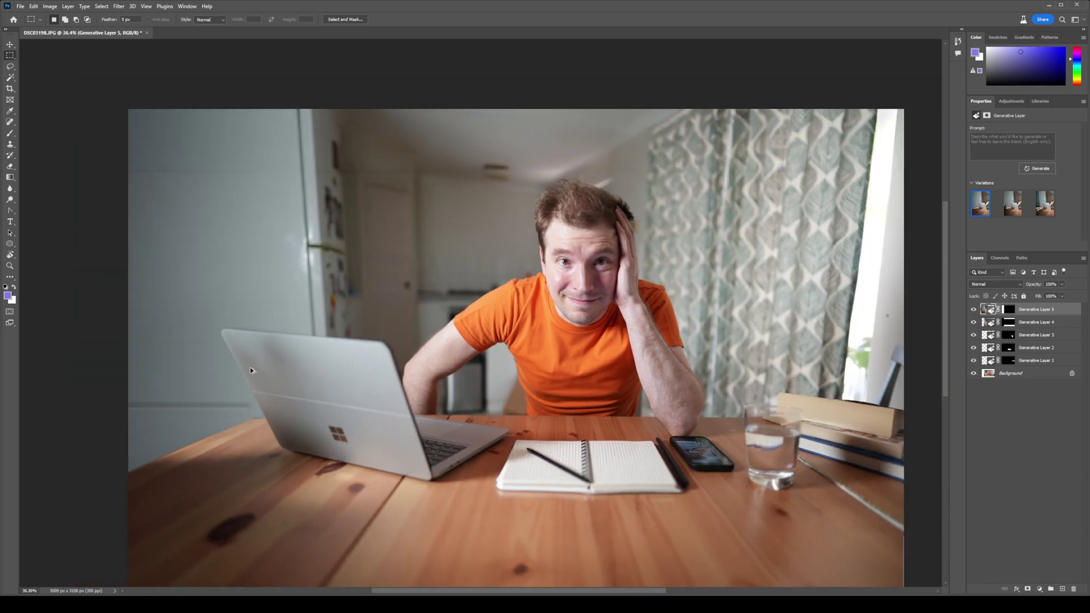
# Step: Group the generative layers and hide the group to compare the edit with the original photo
pyautogui.moveTo(730, 367); pyautogui.dragTo(673, 338)
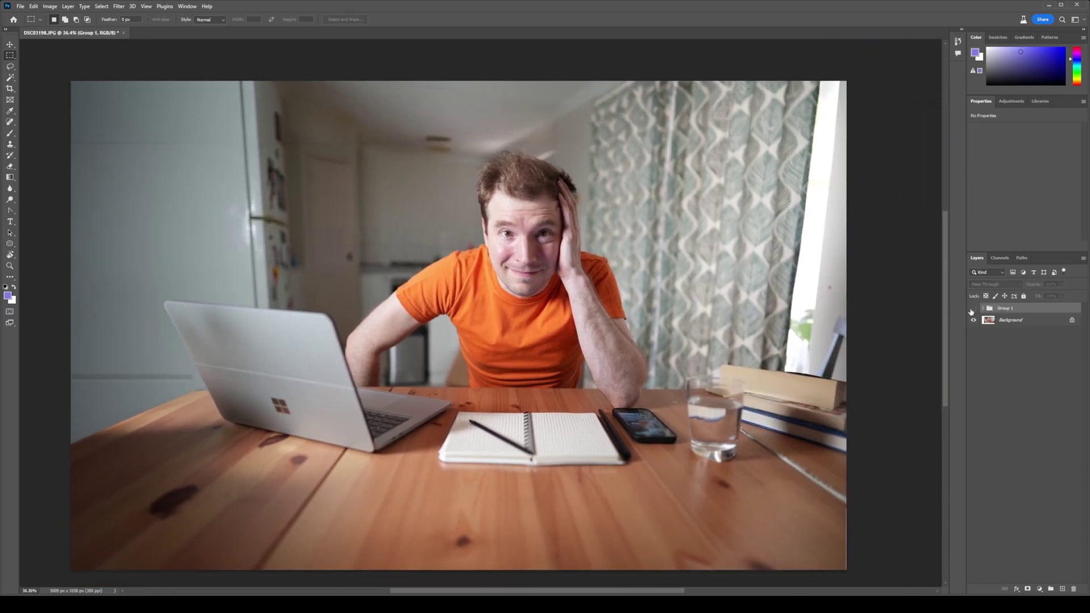
pyautogui.click(972, 309)
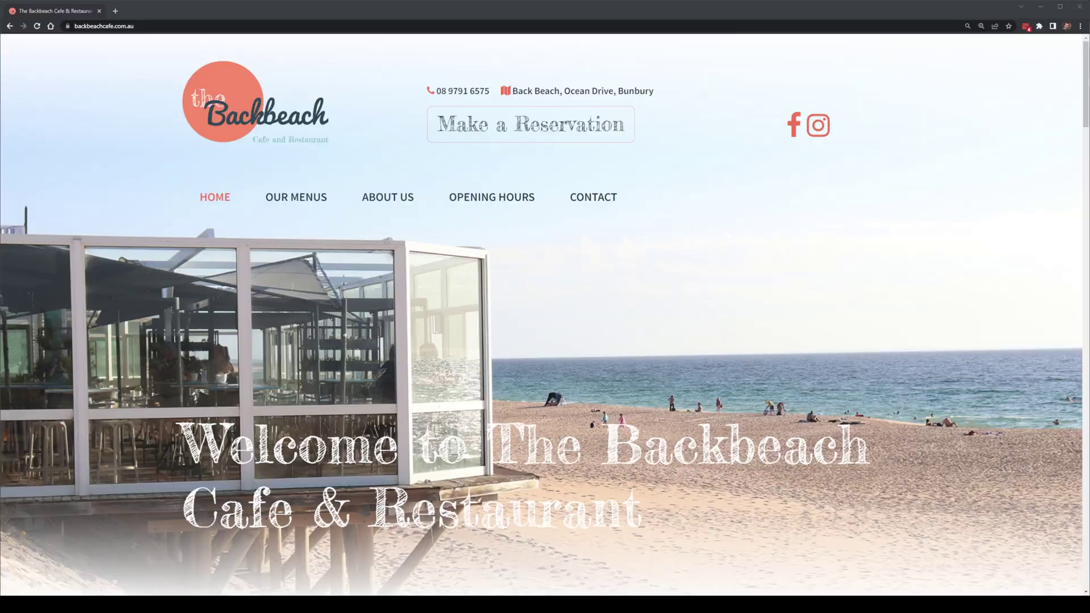
pyautogui.moveTo(182, 431); pyautogui.dragTo(769, 479)
pyautogui.click(683, 435)
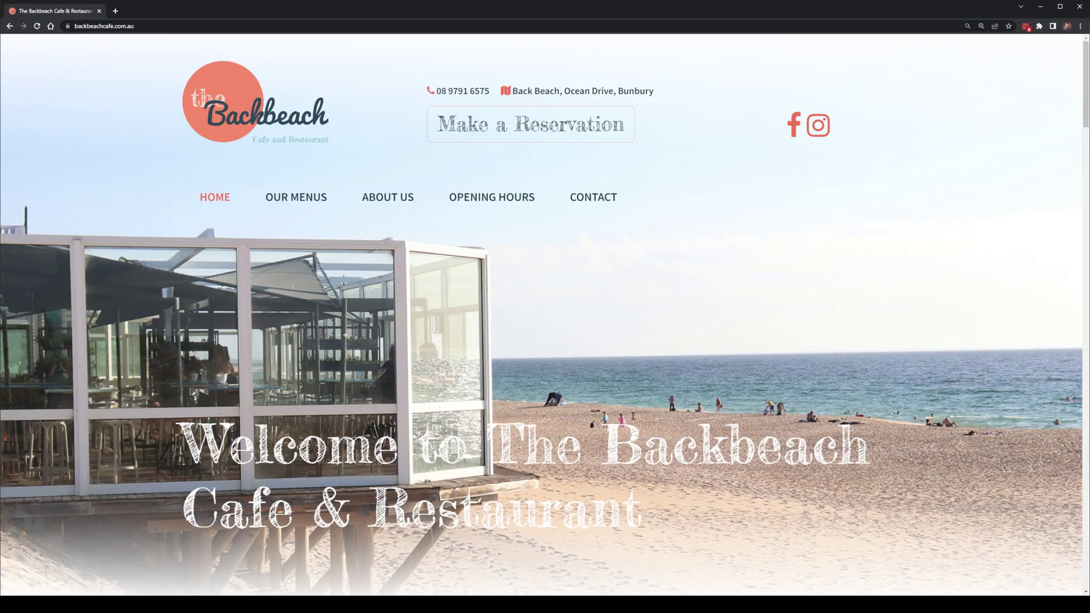
# Step: Switch to the browser and look over the banner on the Backbeach Cafe home page
pyautogui.scroll(-1, 830, 426)
pyautogui.scroll(1, 829, 426)
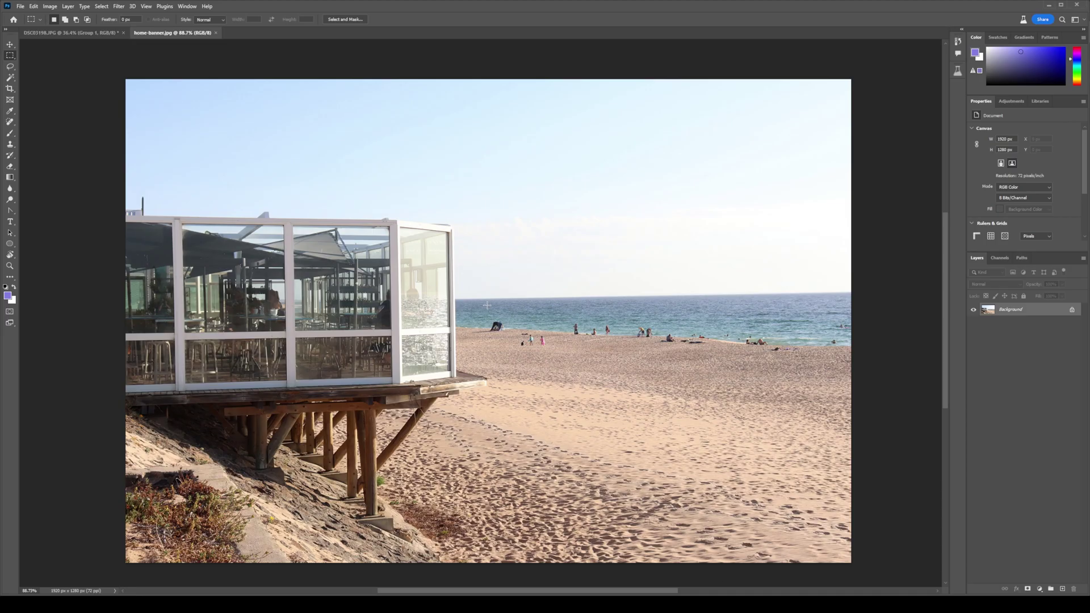
# Step: Extend the beach side of home-banner.jpg to 2880 px wide with a Content-Aware crop and inspect the filled area
pyautogui.scroll(-1, 202, 344)
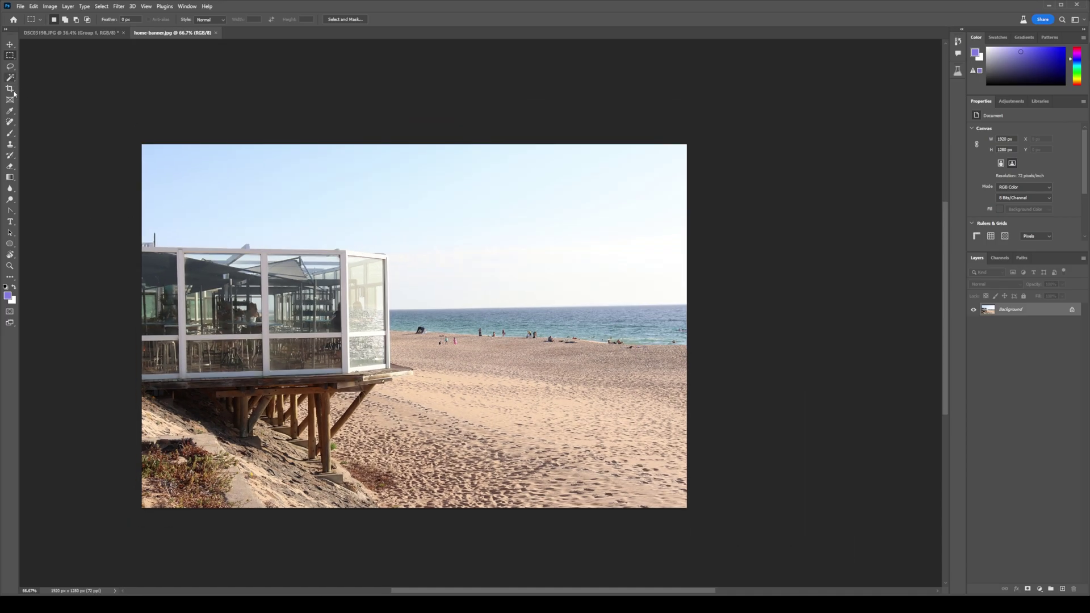
pyautogui.click(10, 90)
pyautogui.moveTo(687, 326); pyautogui.dragTo(823, 325)
pyautogui.click(322, 20)
pyautogui.press('Return')
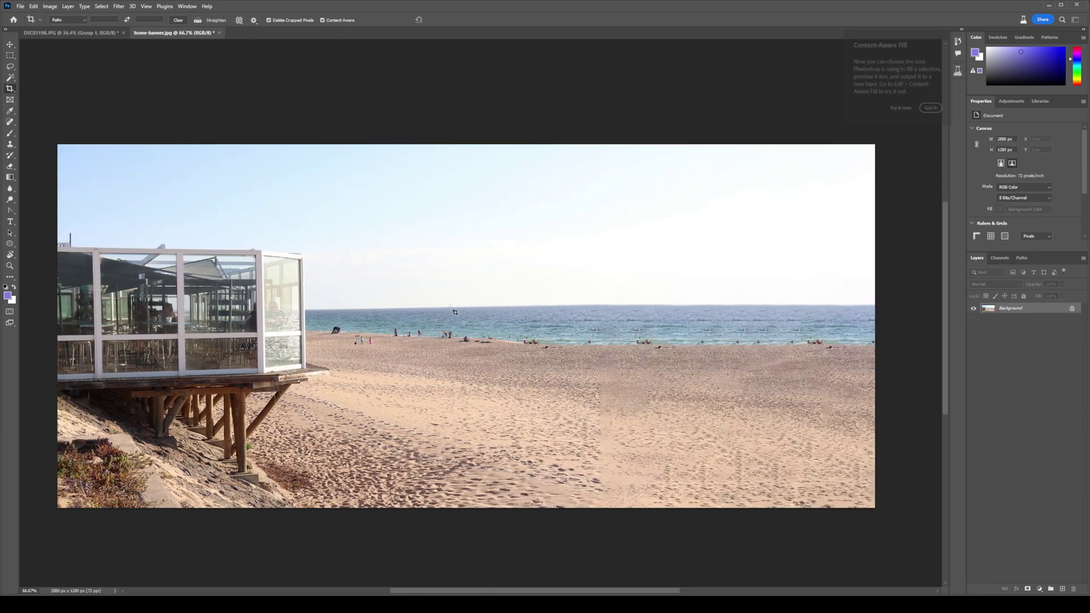
pyautogui.scroll(3, 651, 388)
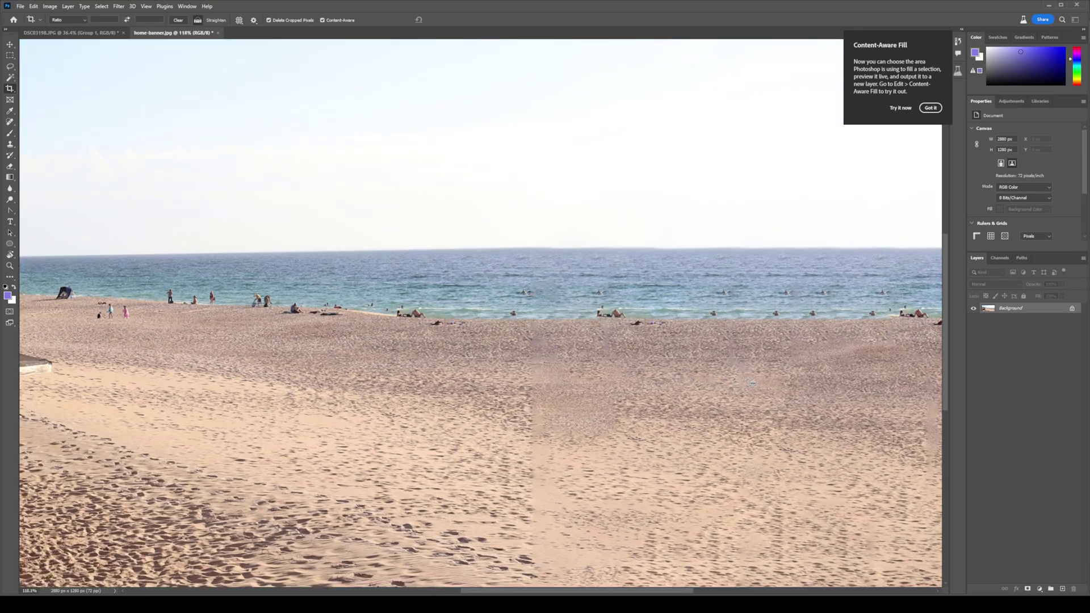
# Step: Outline the repeated bathers along the Content-Aware filled shoreline with a rectangular marquee selection
pyautogui.click(11, 55)
pyautogui.moveTo(857, 273); pyautogui.dragTo(952, 336)
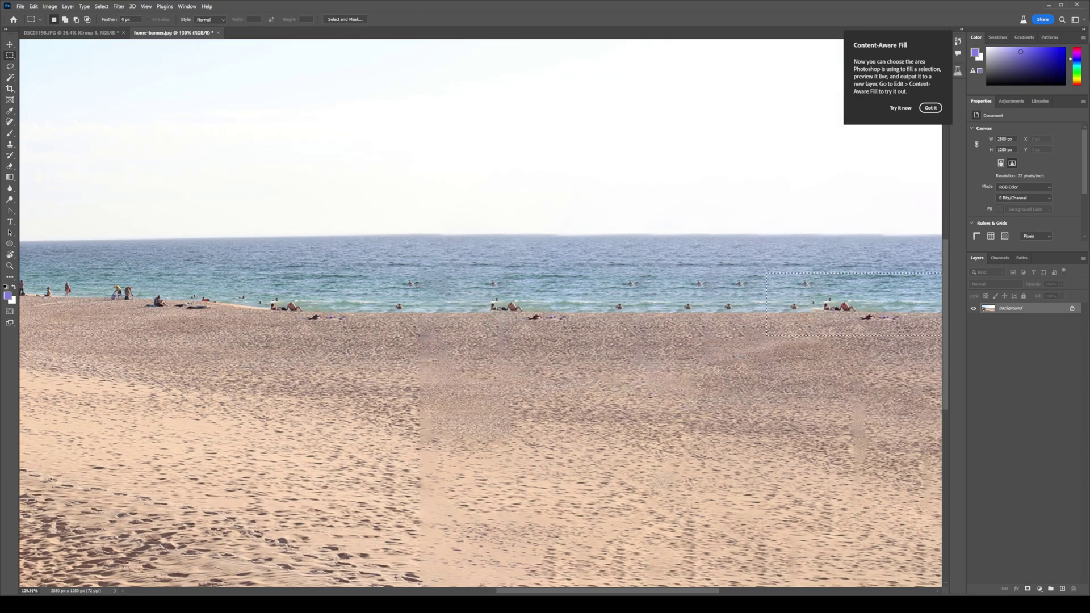
pyautogui.scroll(-3, 505, 510)
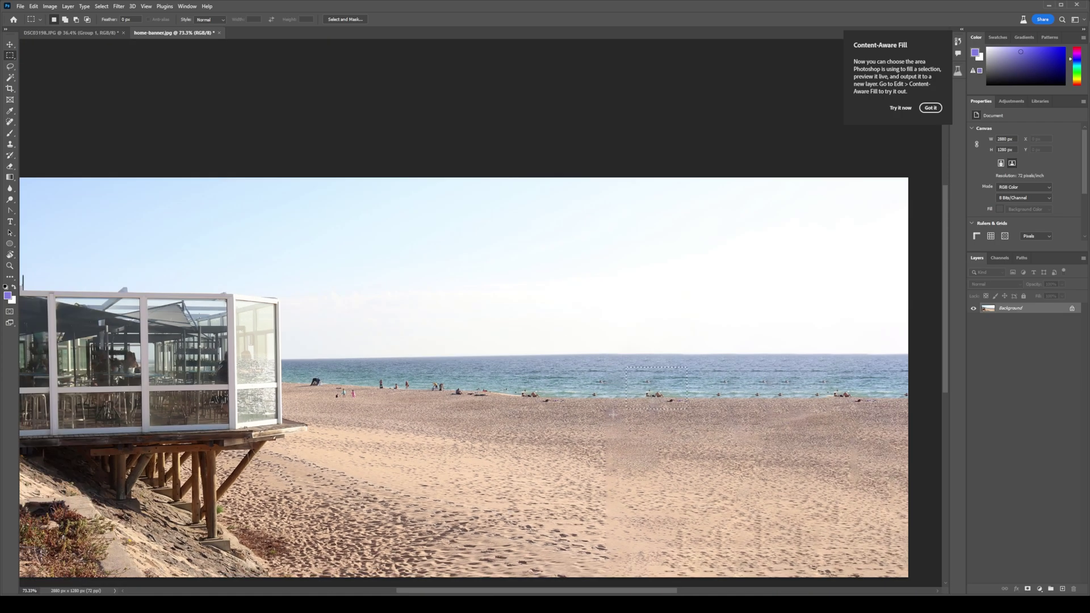
# Step: Undo the Content-Aware crop, widen the canvas on the beach side to about 2900 px and fill the new area with Generative Fill
pyautogui.hotkey('ctrl', 'z')
pyautogui.hotkey('ctrl', 'z')
pyautogui.scroll(-1, 612, 423)
pyautogui.click(9, 88)
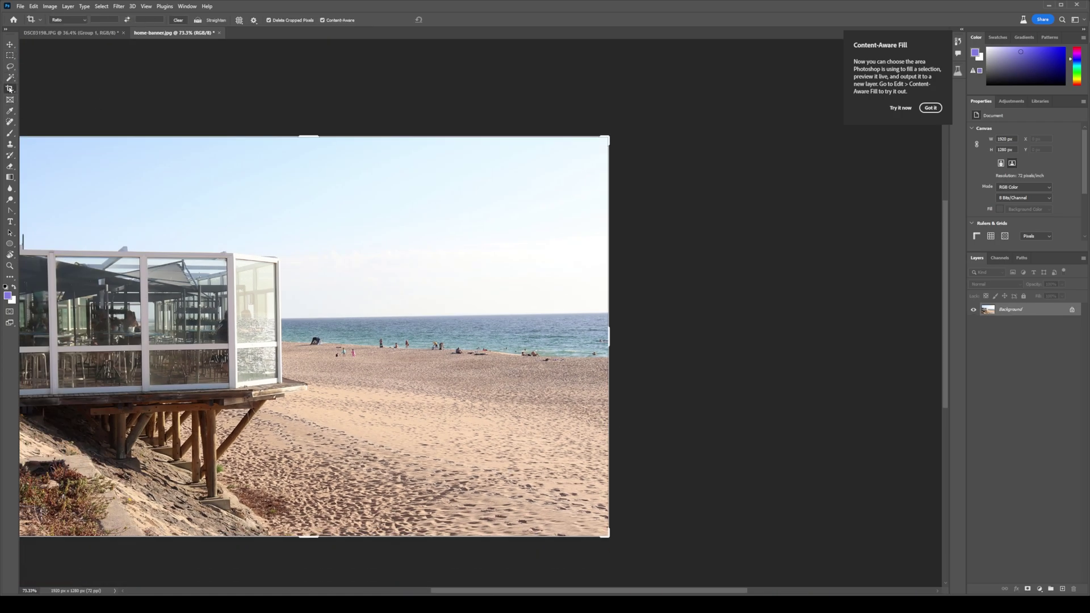
pyautogui.moveTo(607, 336); pyautogui.dragTo(609, 336)
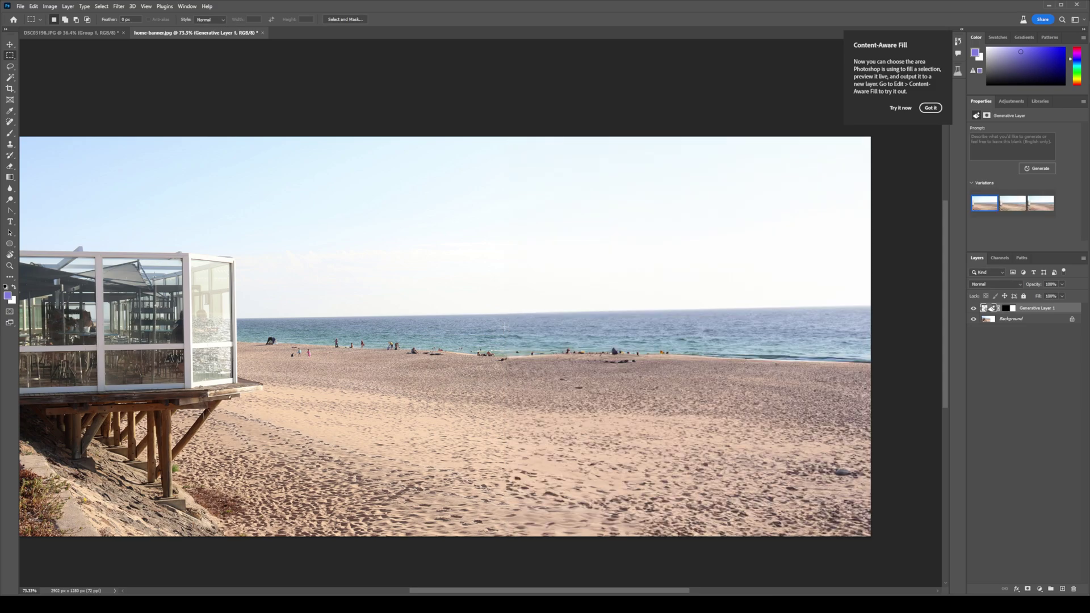
pyautogui.moveTo(403, 345); pyautogui.dragTo(468, 344)
pyautogui.scroll(-2, 452, 337)
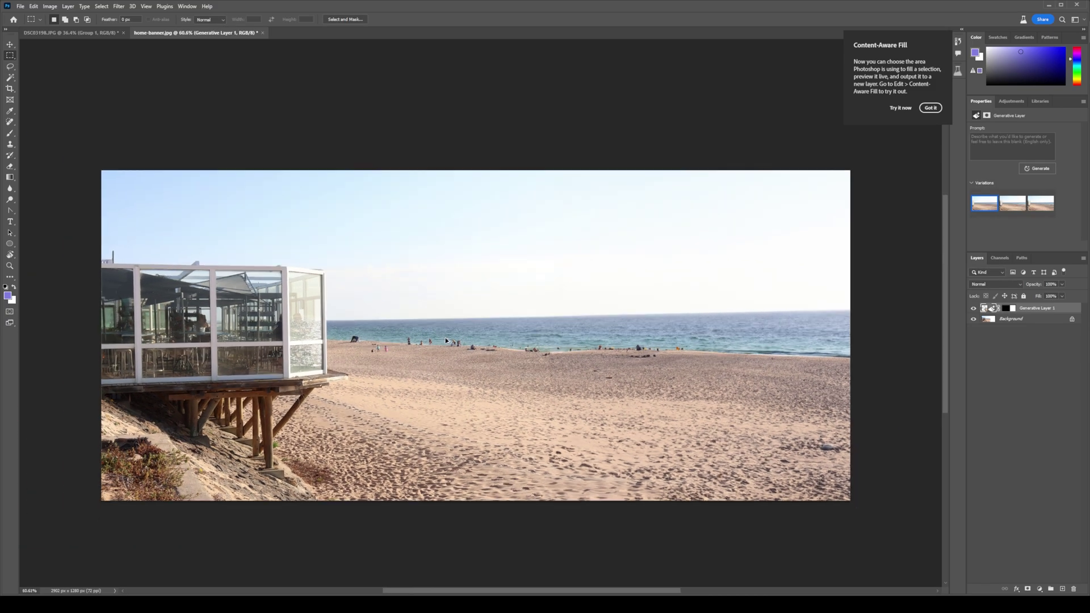
# Step: Extend the canvas below the beach to about 1930 px high and fill the new area with Generative Fill
pyautogui.scroll(-1, 397, 369)
pyautogui.click(8, 89)
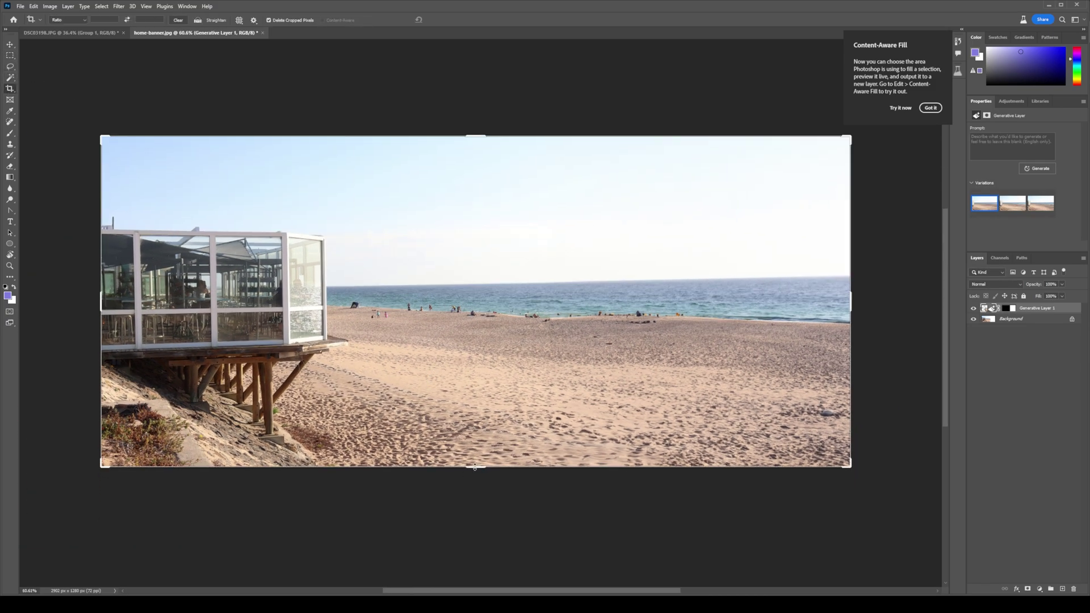
pyautogui.moveTo(474, 467); pyautogui.dragTo(486, 552)
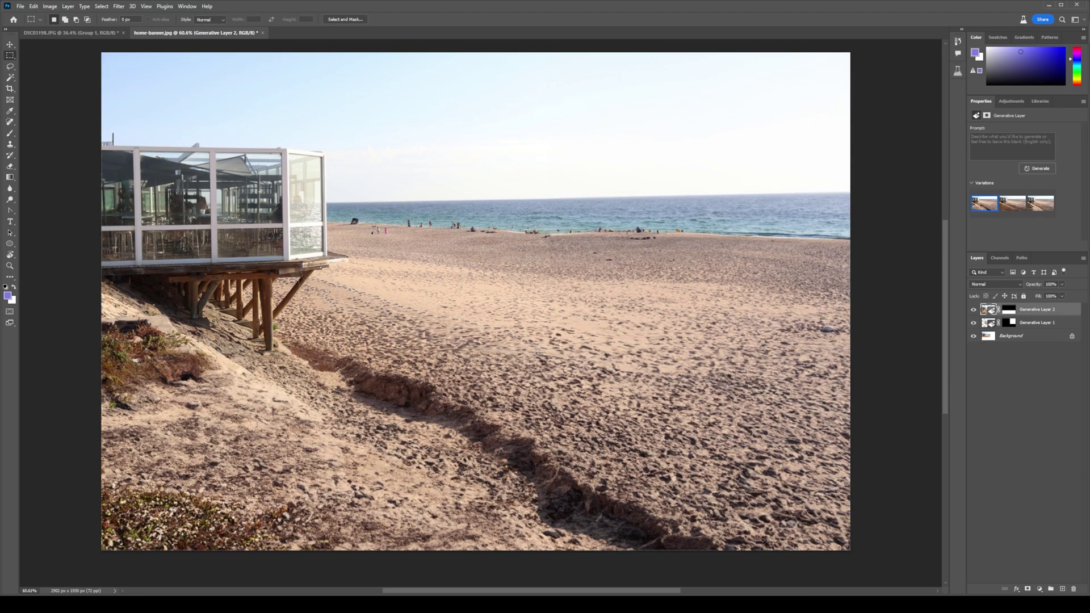
pyautogui.moveTo(351, 217); pyautogui.dragTo(373, 233)
pyautogui.scroll(-2, 522, 234)
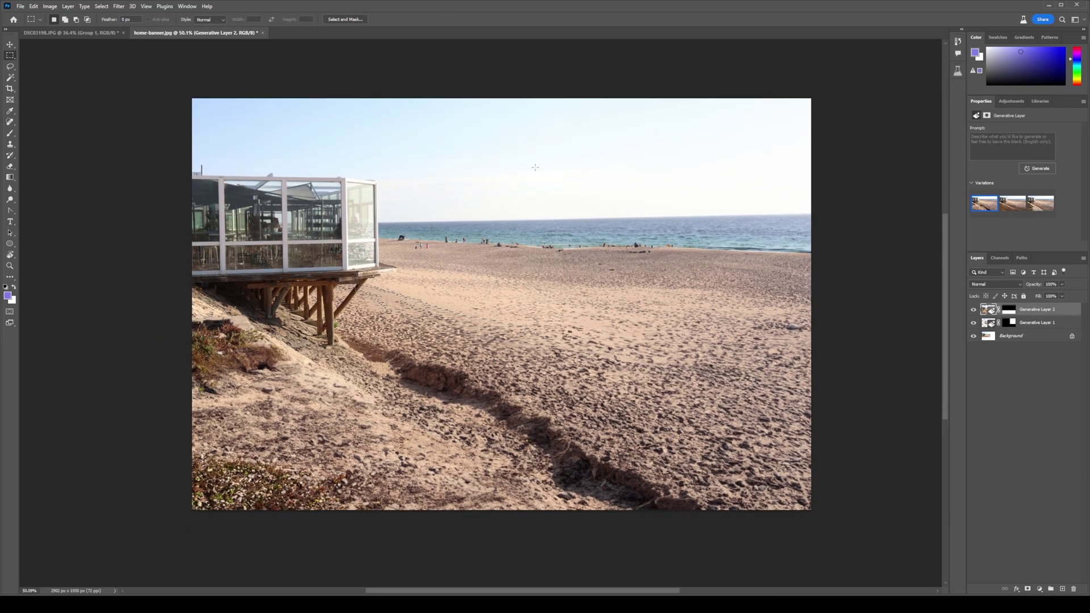
# Step: Extend the canvas above the sky to about 2760 px high and fill the new area with Generative Fill
pyautogui.moveTo(535, 168); pyautogui.dragTo(488, 331)
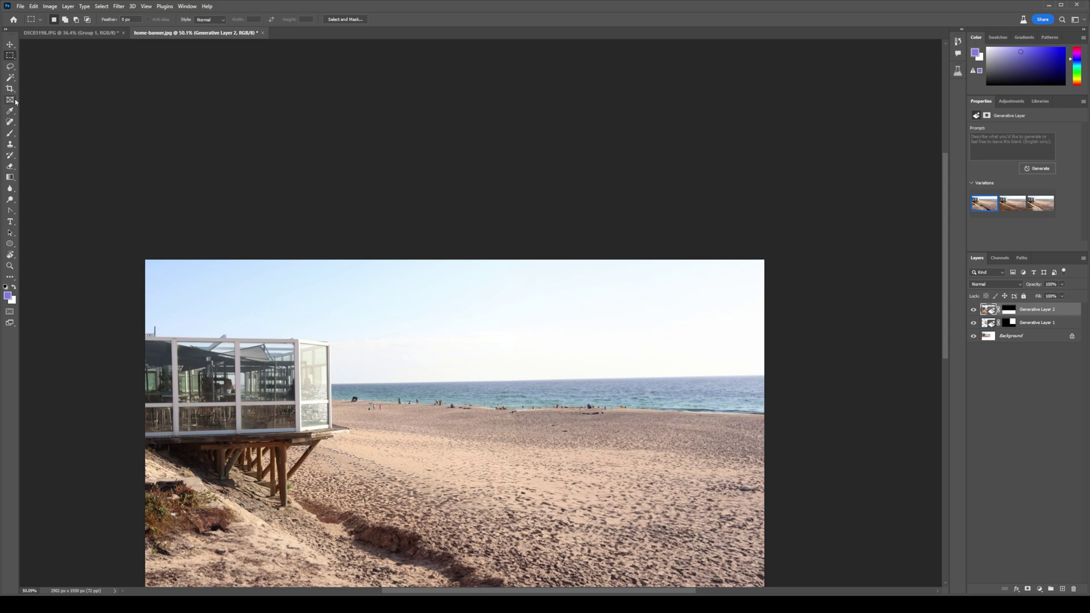
pyautogui.press('c')
pyautogui.moveTo(454, 260); pyautogui.dragTo(486, 158)
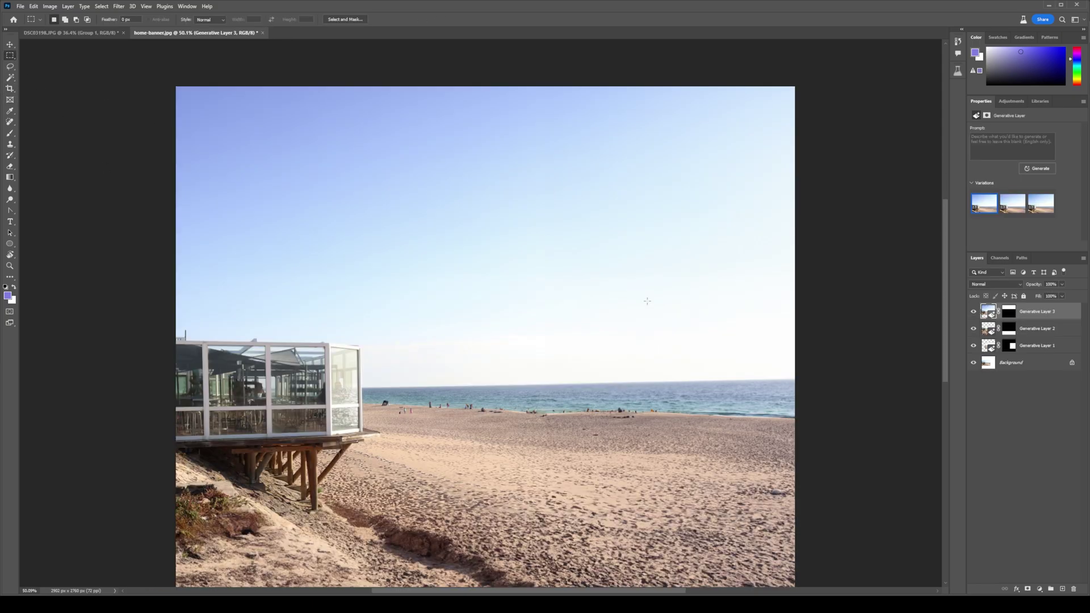
pyautogui.moveTo(614, 271); pyautogui.dragTo(657, 209)
pyautogui.scroll(4, 588, 221)
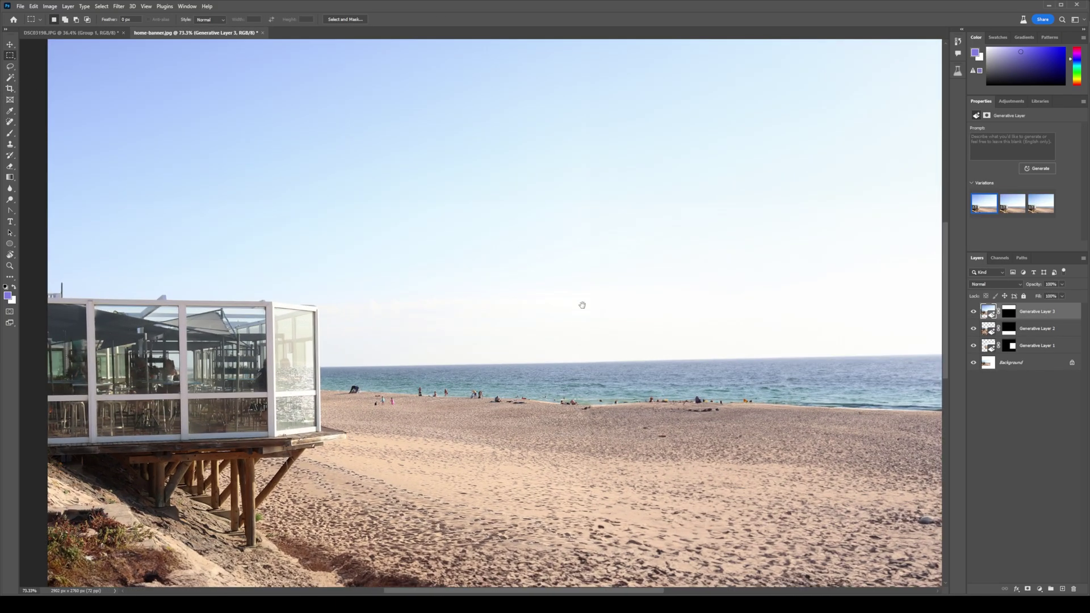
pyautogui.moveTo(582, 305); pyautogui.dragTo(571, 219)
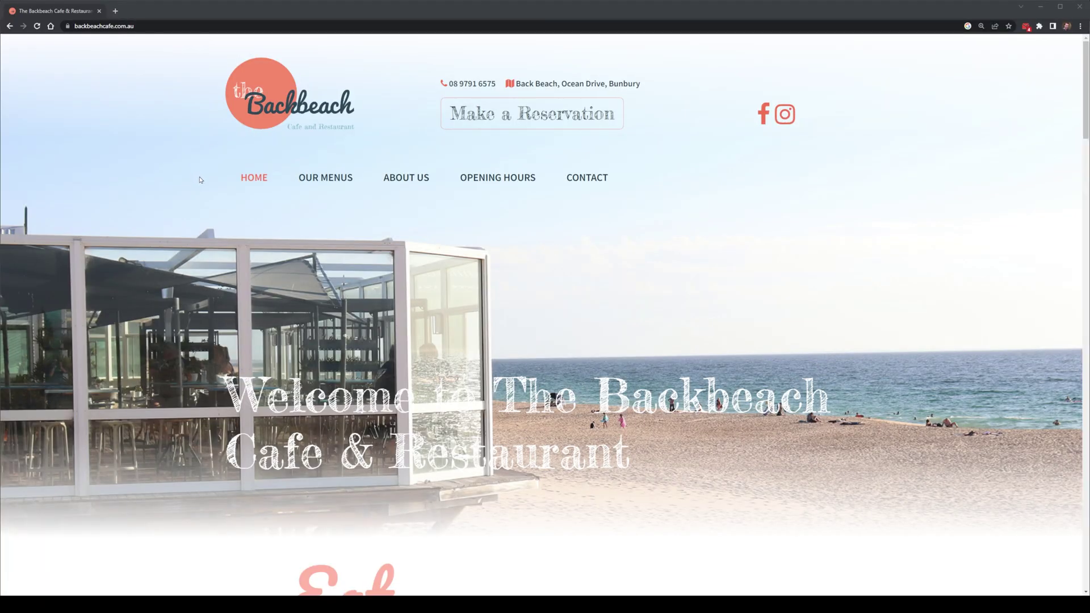
# Step: Examine how the header navigation and welcome text sit over the banner image on the Backbeach Cafe home page in the browser
pyautogui.moveTo(199, 180); pyautogui.dragTo(650, 182)
pyautogui.click(756, 187)
pyautogui.scroll(-3, 755, 196)
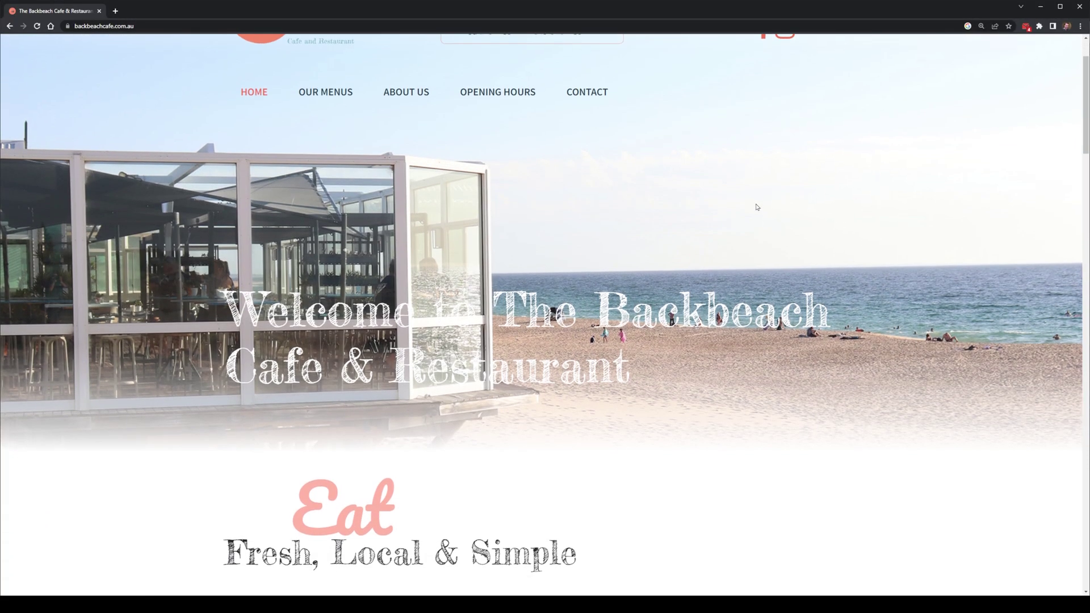
pyautogui.moveTo(246, 220); pyautogui.dragTo(680, 280)
pyautogui.click(680, 281)
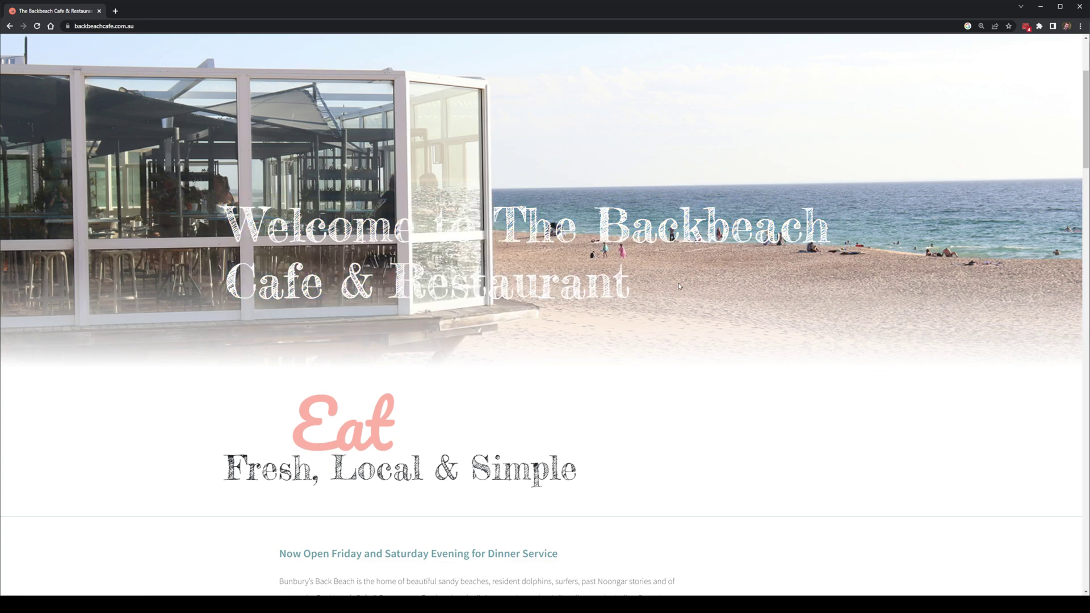
pyautogui.scroll(3, 605, 506)
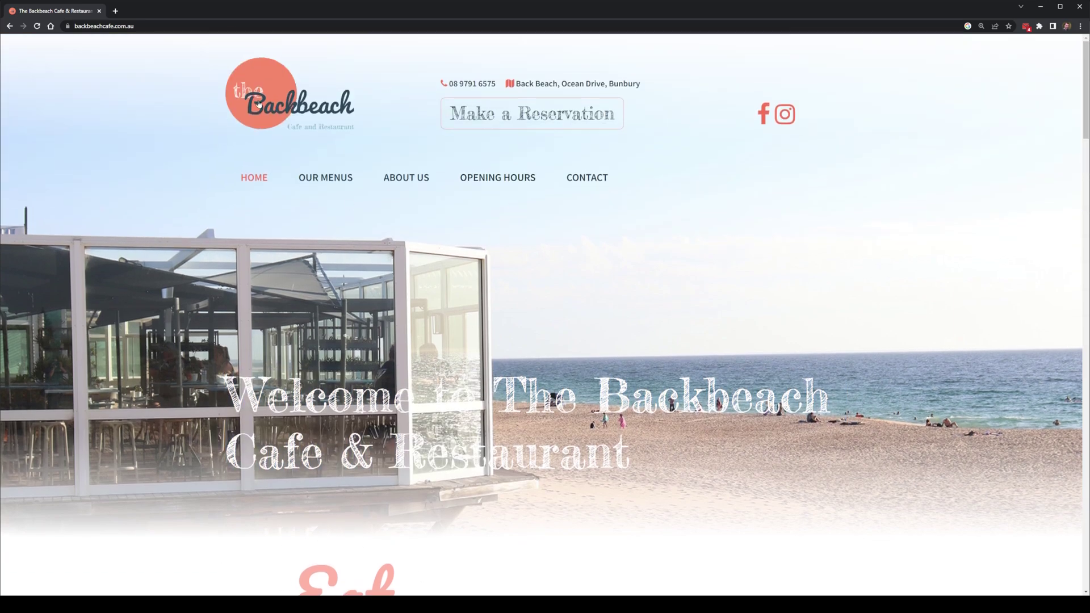
# Step: Switch back to Photoshop, select a wide band of upper sky in home-banner.jpg and generate "soft clouds" in it
pyautogui.hotkey('alt', 'Tab')
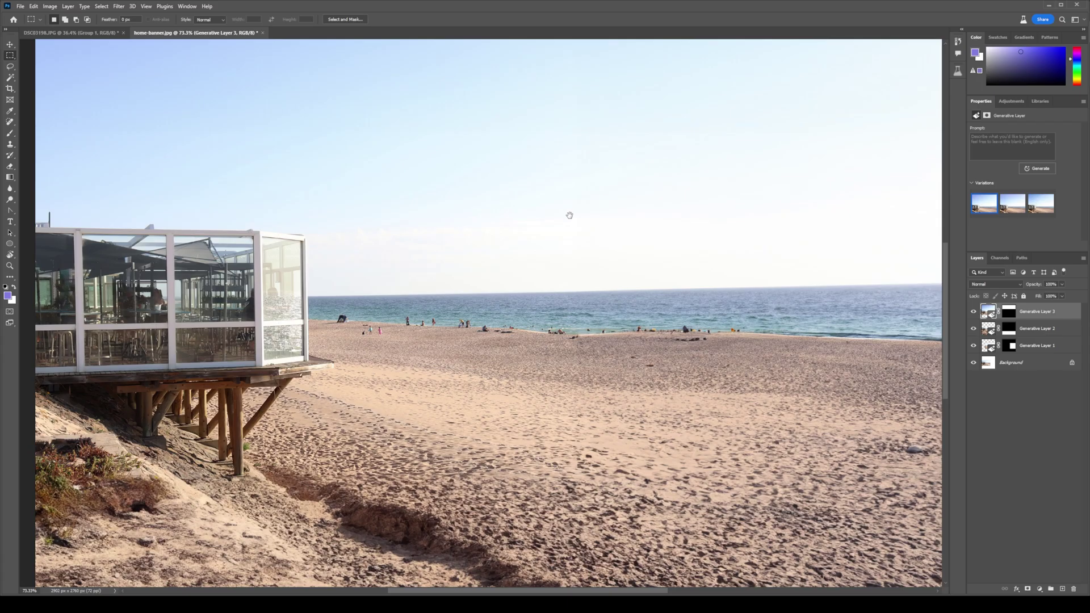
pyautogui.moveTo(576, 179); pyautogui.dragTo(591, 275)
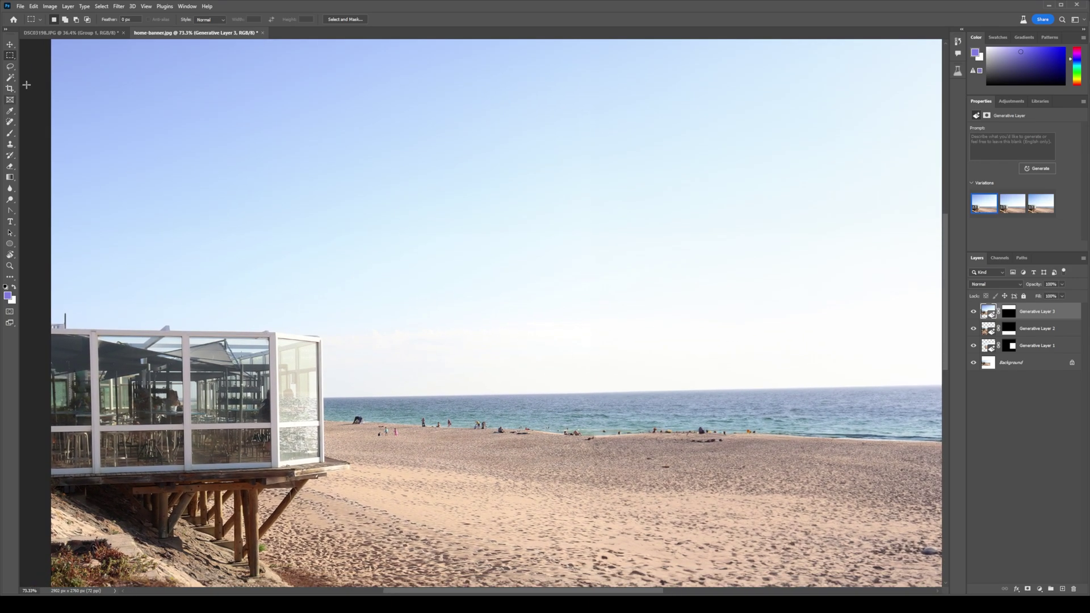
pyautogui.moveTo(59, 80); pyautogui.dragTo(916, 252)
pyautogui.click(1011, 147)
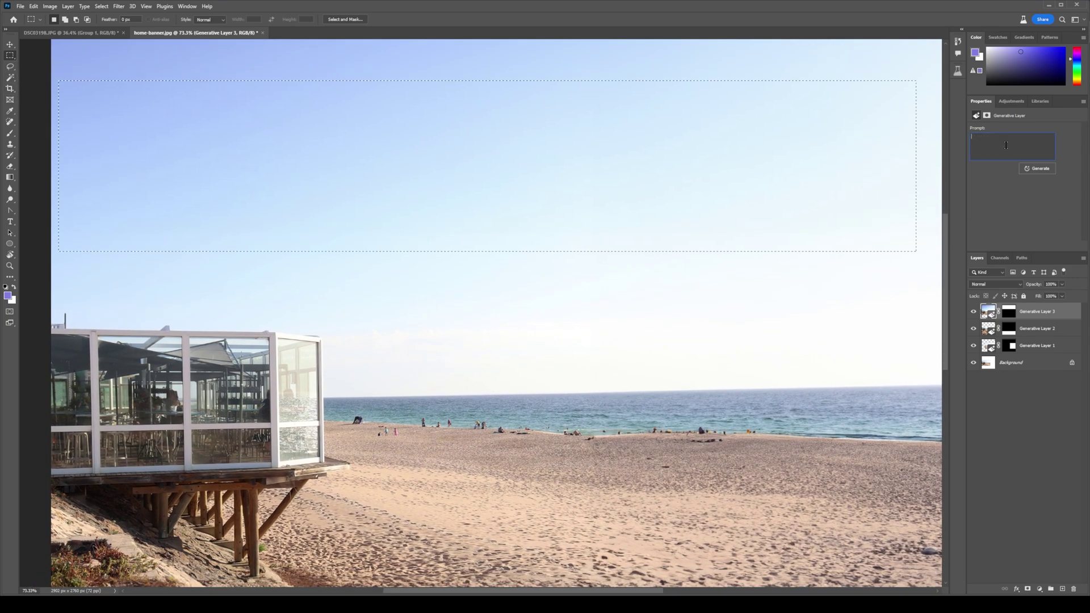
pyautogui.write('soft clouds')
pyautogui.click(1038, 169)
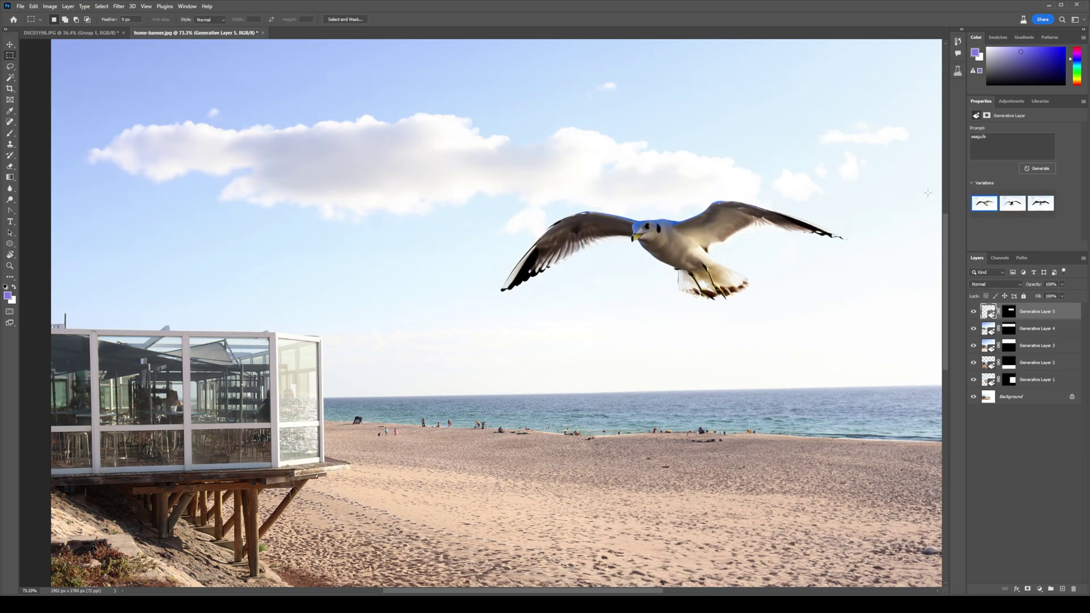
# Step: Try variations of the generated seagulls above the sea and regenerate them as "lots of seagulls in the distance"
pyautogui.click(1012, 204)
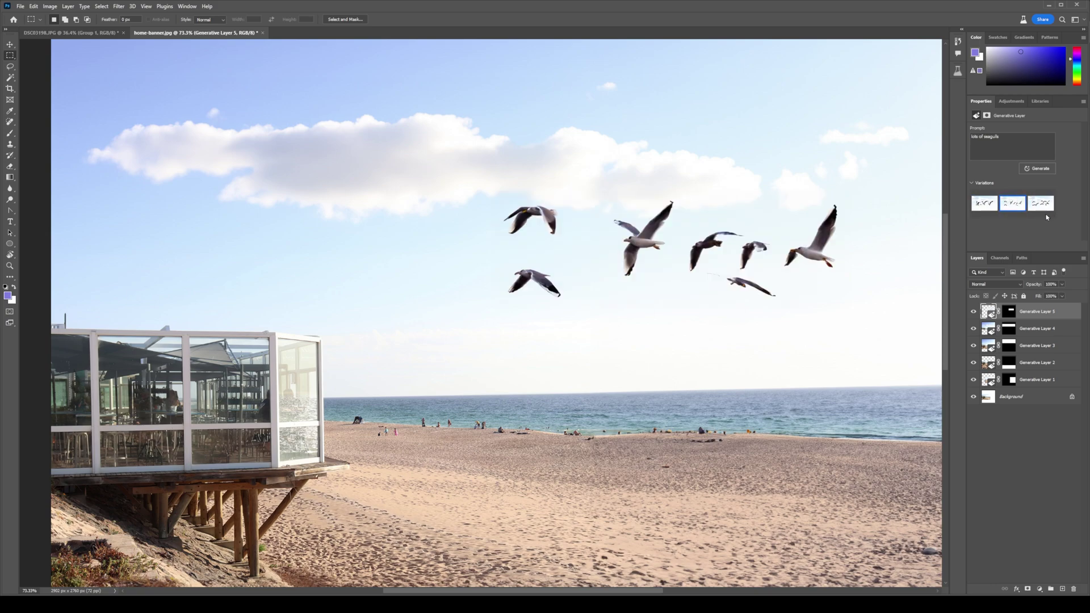
pyautogui.click(1042, 206)
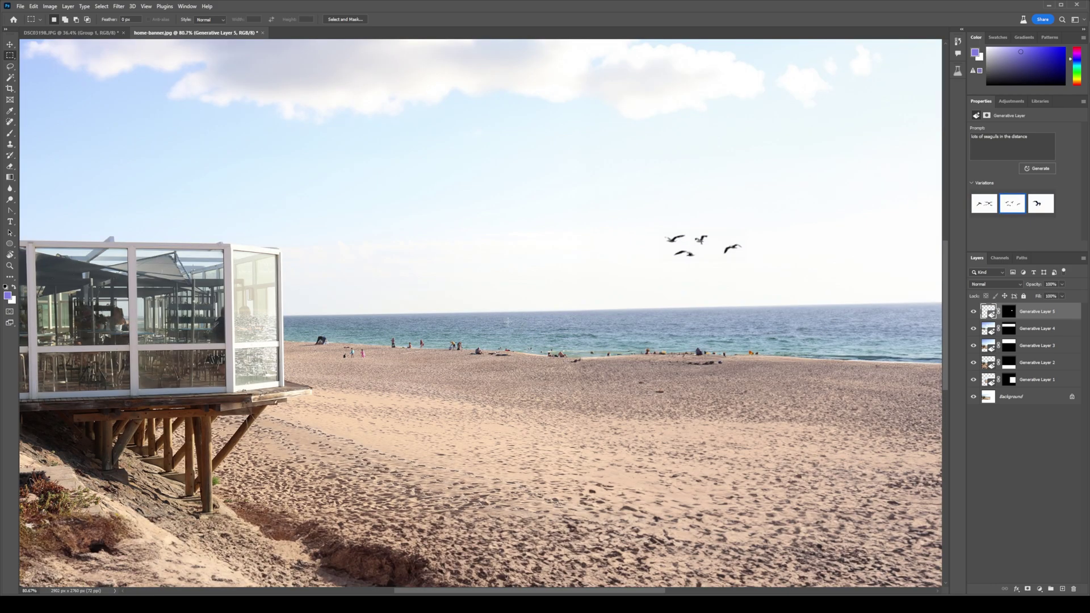
pyautogui.moveTo(621, 353); pyautogui.dragTo(624, 353)
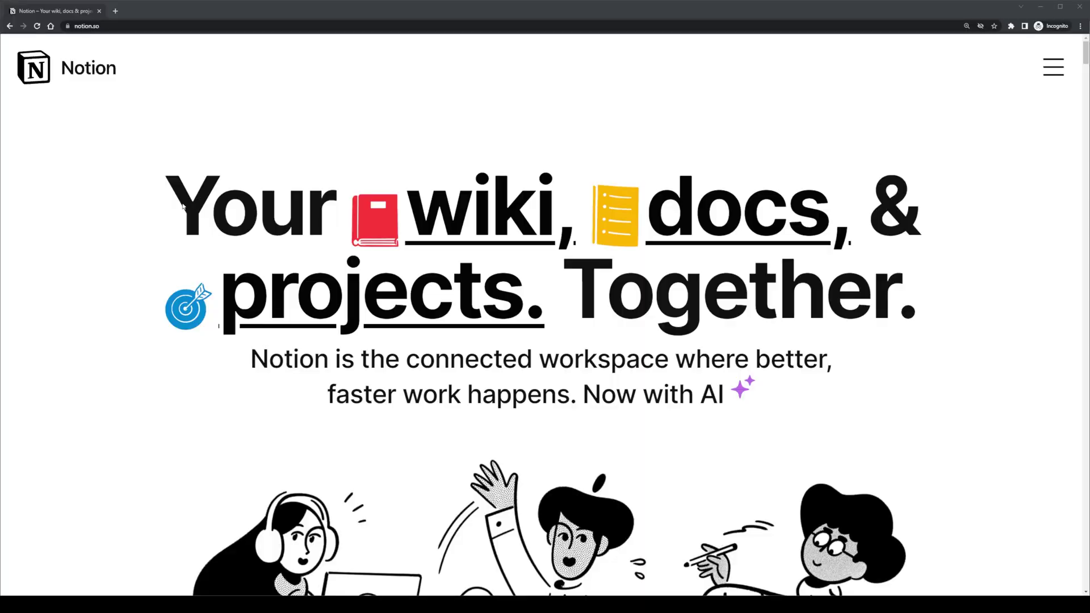
# Step: Switch to the Notion website in the browser, highlight the headline and look through the page to the Wikis section
pyautogui.moveTo(165, 204); pyautogui.dragTo(864, 238)
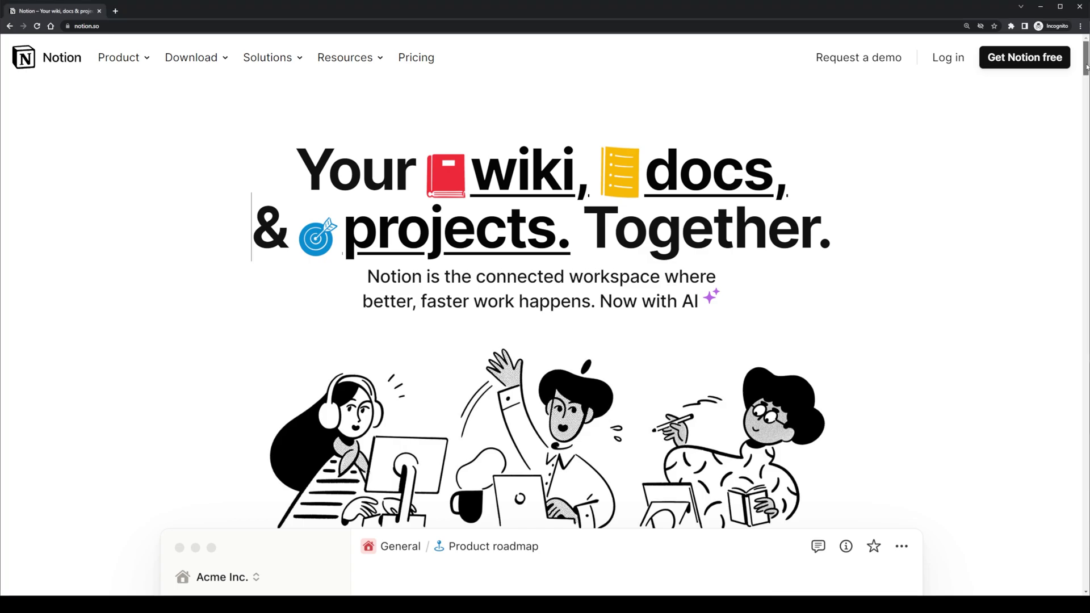
pyautogui.moveTo(1085, 57); pyautogui.dragTo(1078, 146)
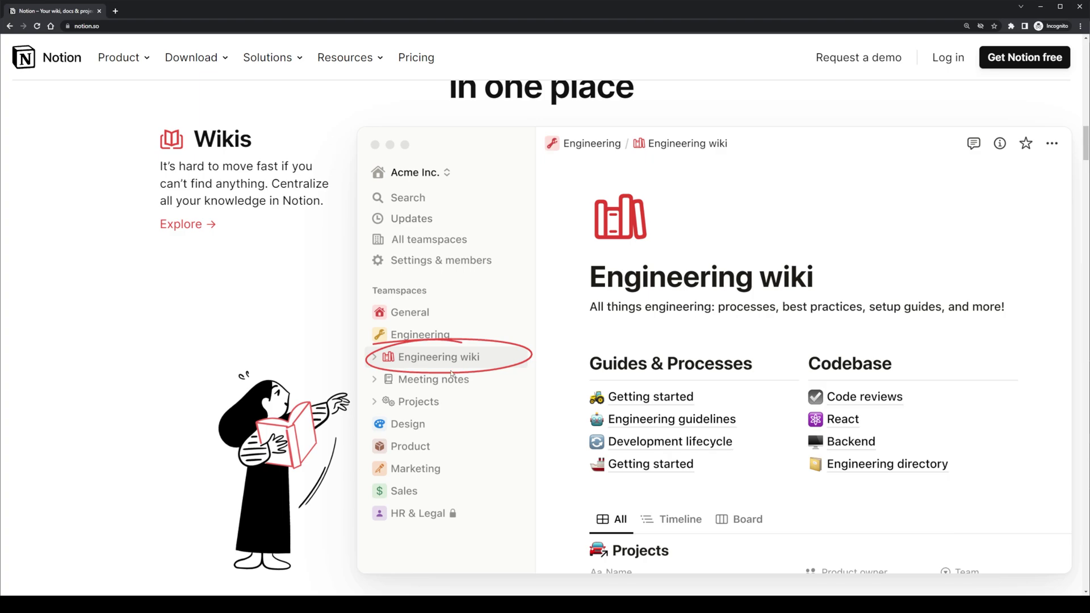
pyautogui.moveTo(1086, 149); pyautogui.dragTo(1080, 205)
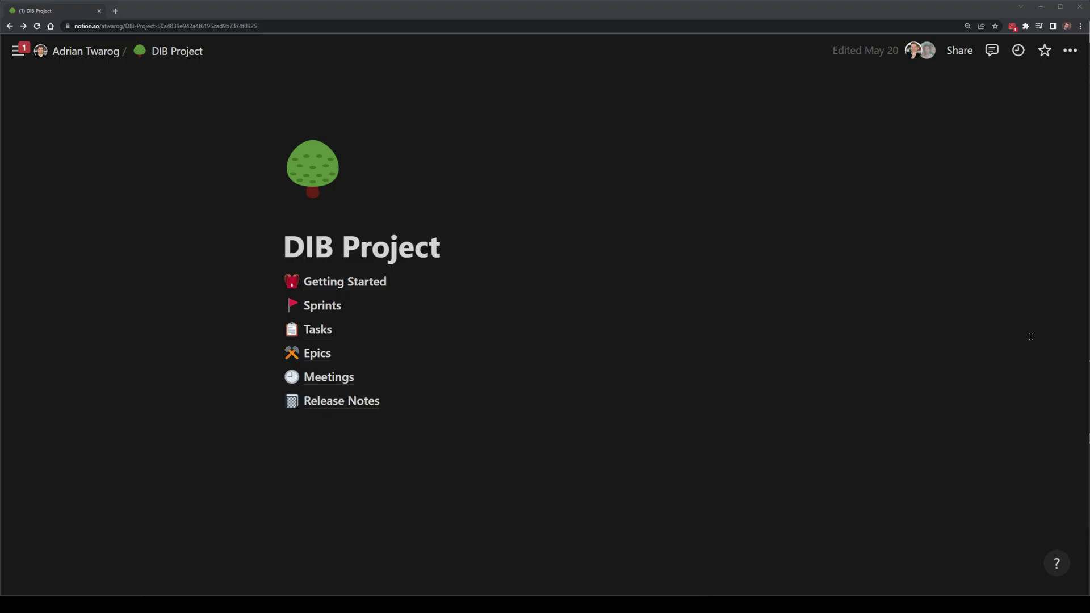
# Step: Highlight the DIB Project title in Notion, read through the Getting Started page and return to the project page
pyautogui.moveTo(283, 248); pyautogui.dragTo(432, 250)
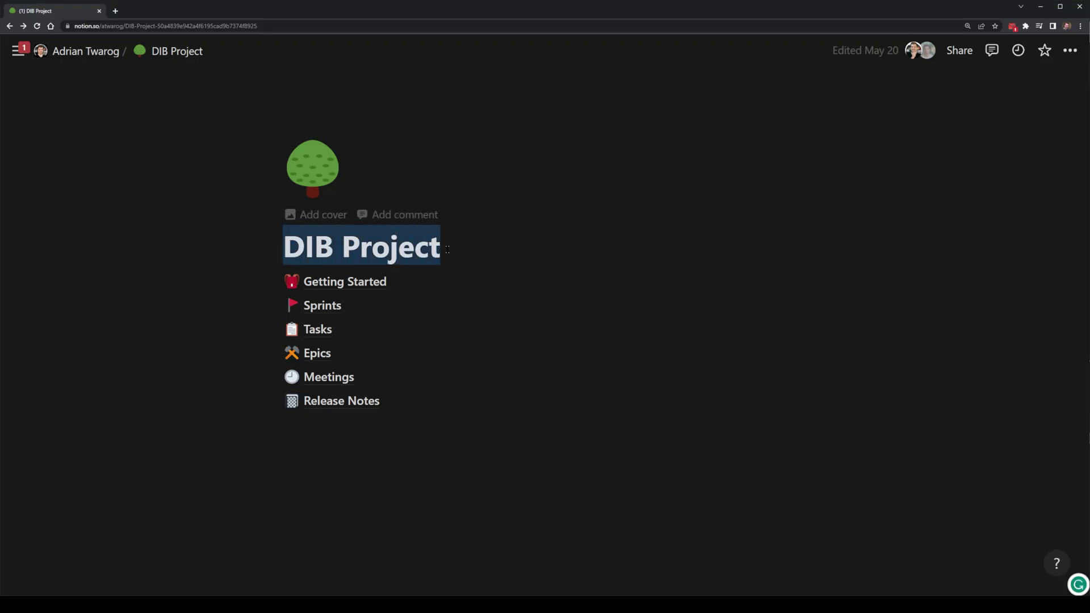
pyautogui.click(369, 281)
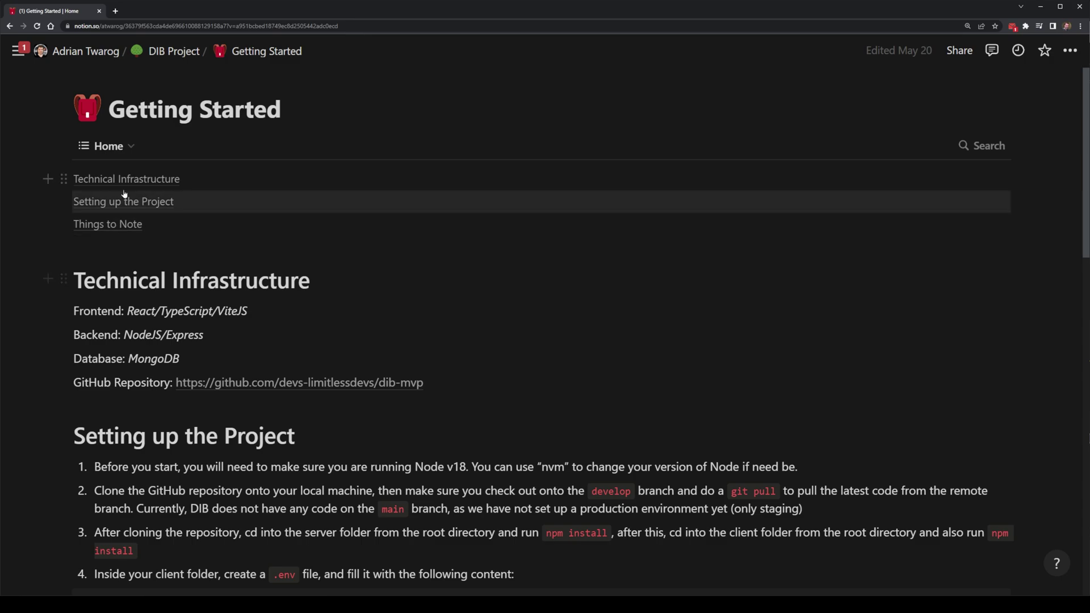
pyautogui.scroll(-2, 187, 264)
pyautogui.scroll(2, 204, 274)
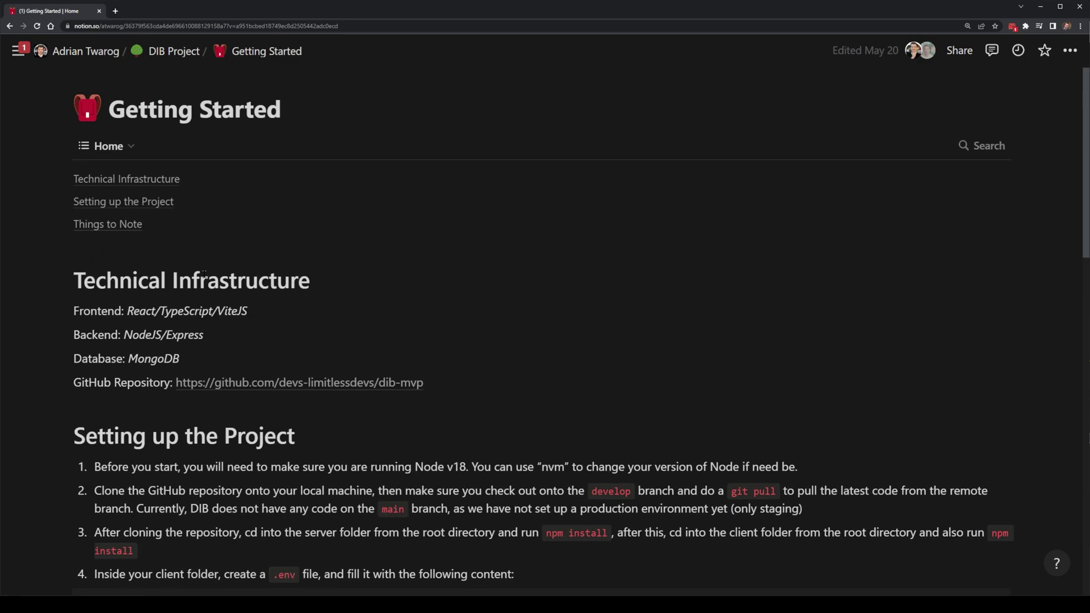
pyautogui.click(9, 26)
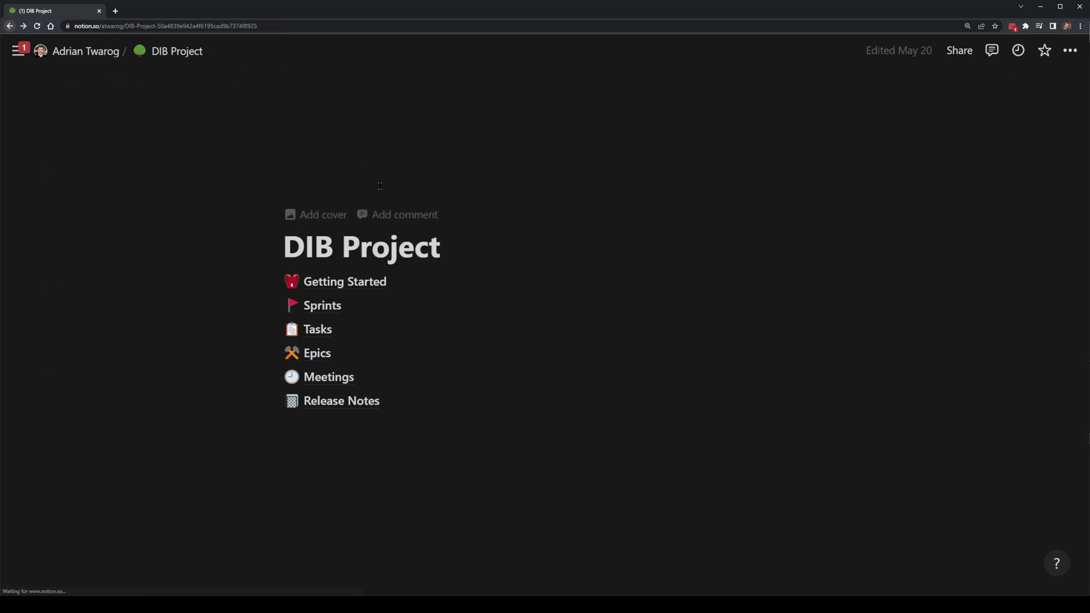
# Step: Look over the Sprints page against the to-do list spreadsheet, and view the sprints as a timeline
pyautogui.click(322, 306)
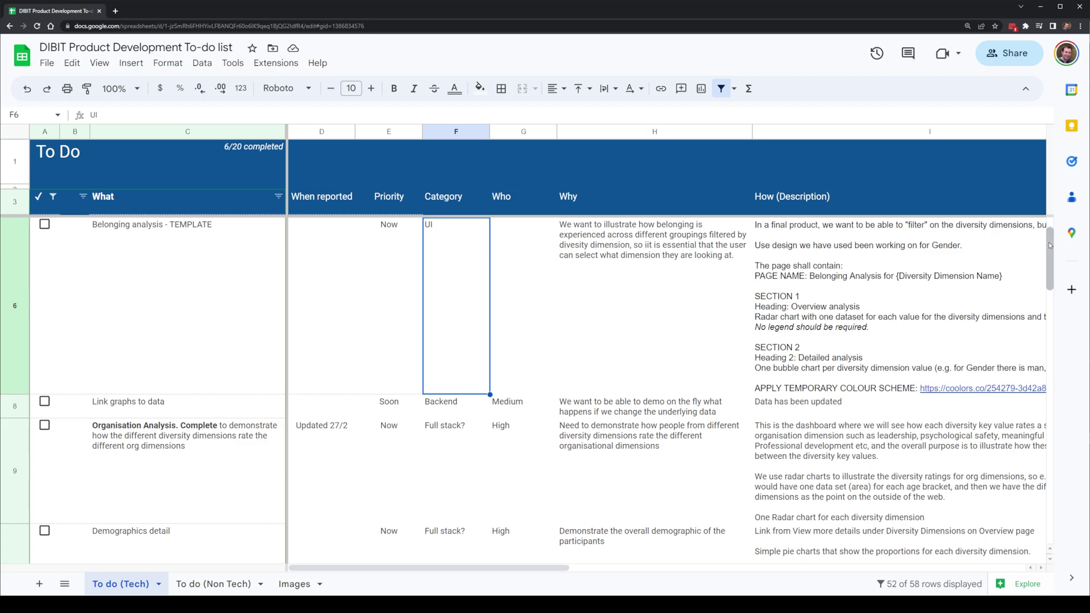
pyautogui.scroll(-2, 1052, 248)
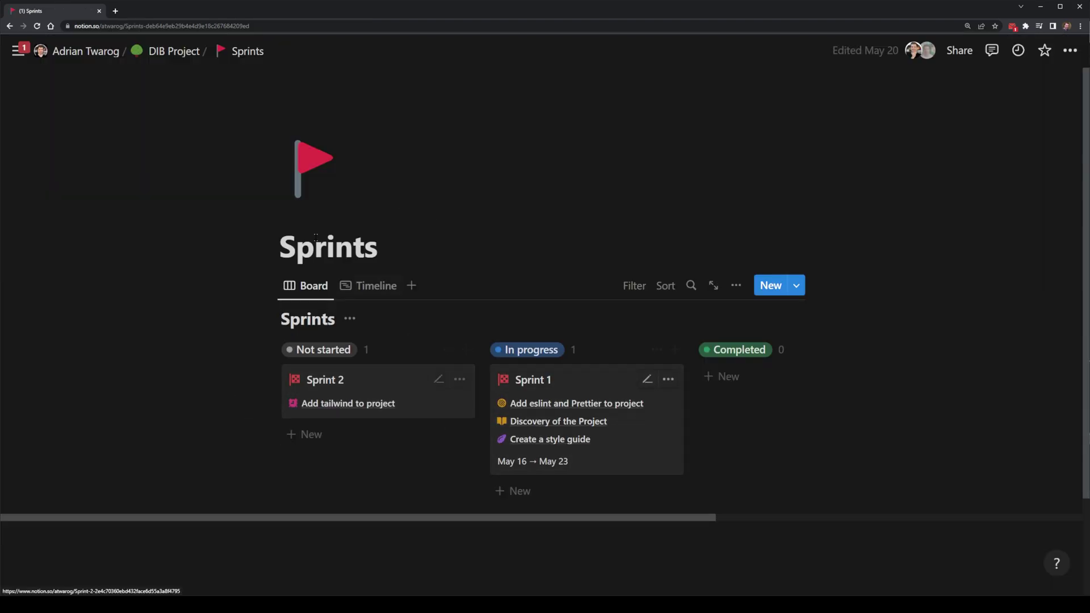
pyautogui.click(377, 288)
pyautogui.scroll(-1, 398, 318)
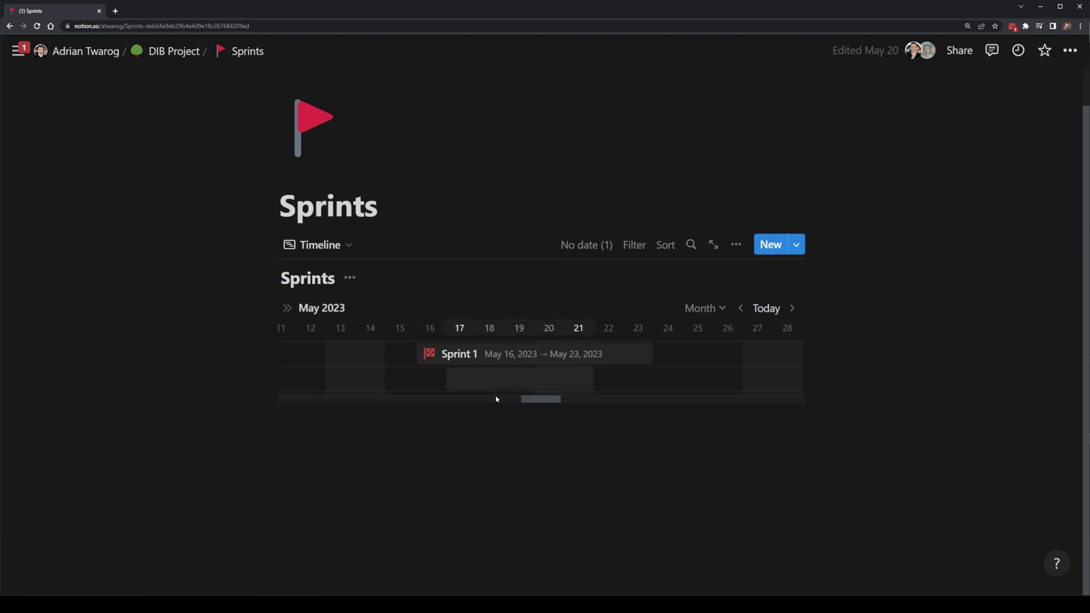
# Step: Open the Tasks page of the DIB Project, add an AI summary property to its table and run it on the current view
pyautogui.click(154, 52)
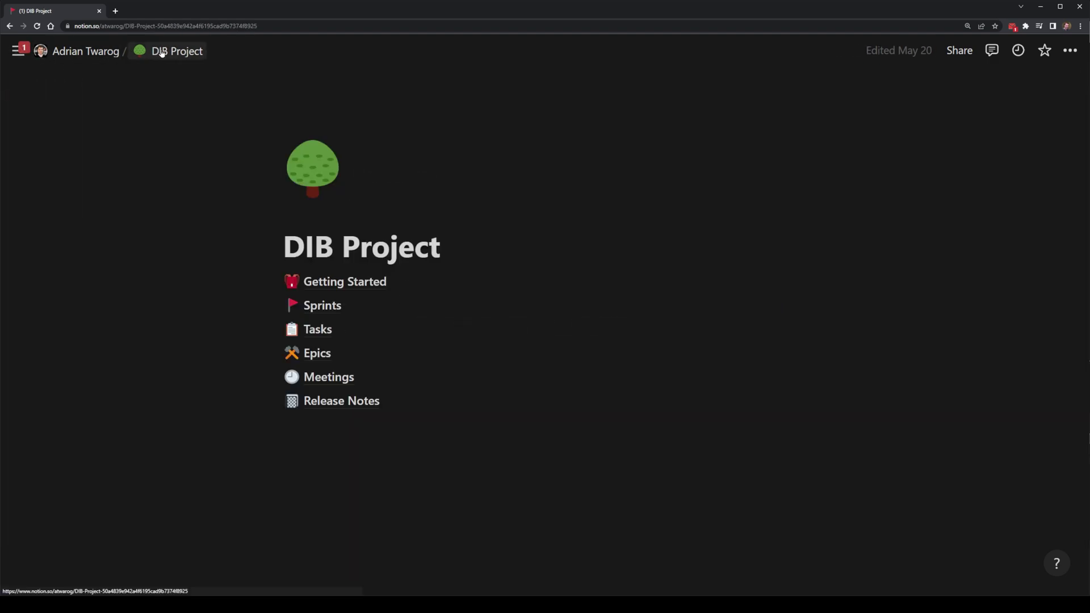
pyautogui.click(319, 332)
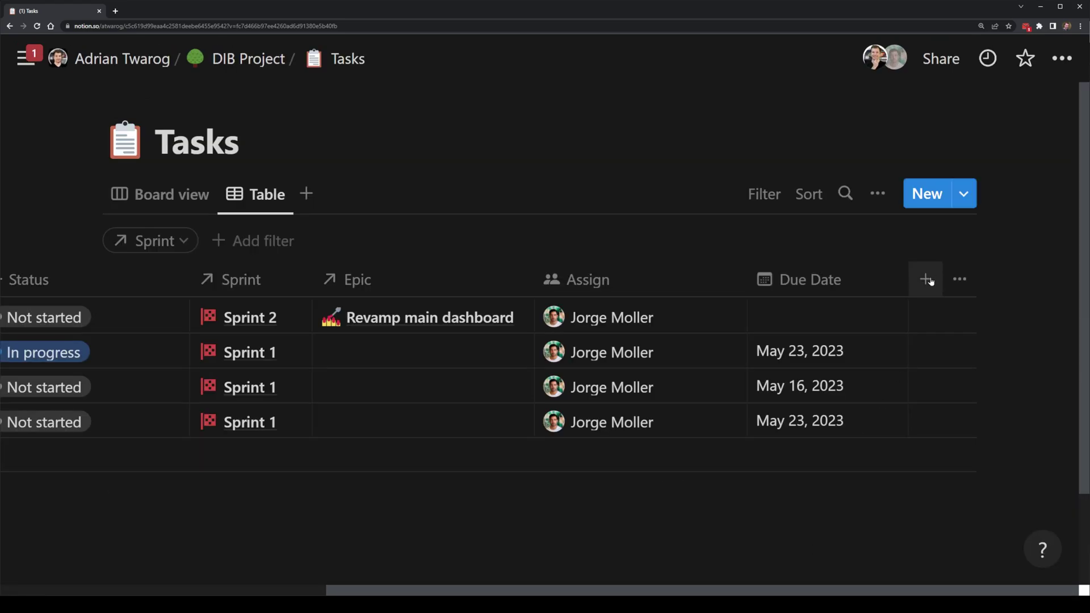
pyautogui.click(931, 280)
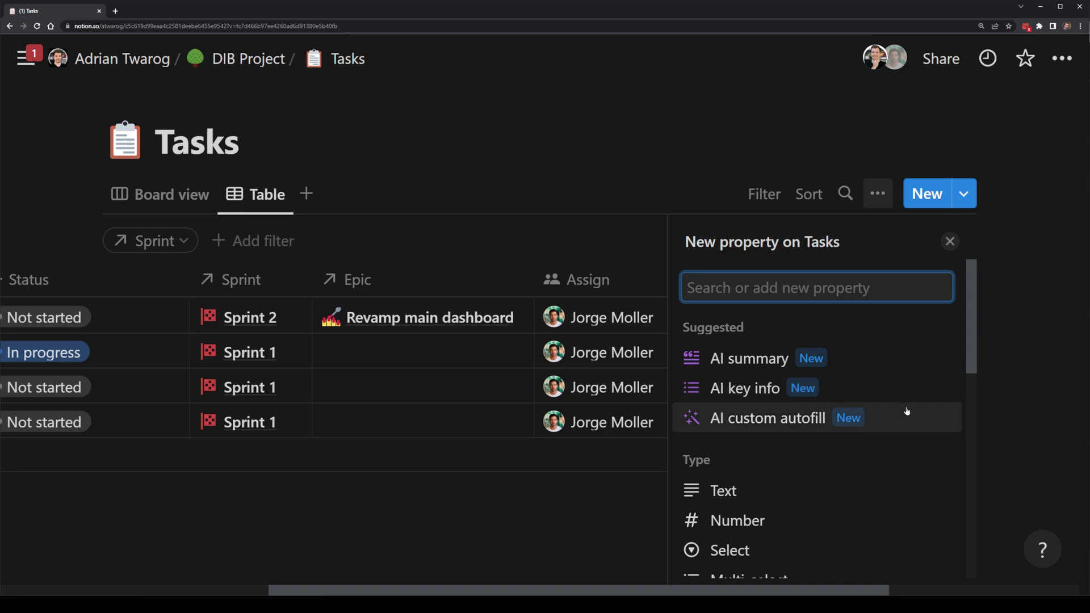
pyautogui.click(898, 360)
pyautogui.click(899, 368)
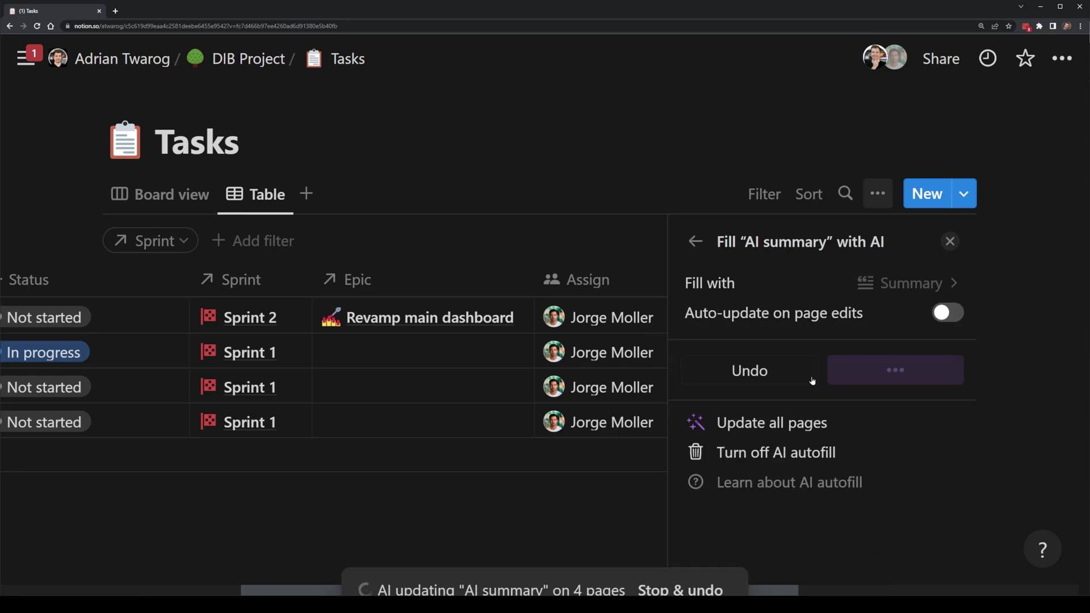
# Step: Add an AI key info property extracting "Key topics" to the Tasks table and have AI fill it in
pyautogui.moveTo(359, 593); pyautogui.dragTo(488, 594)
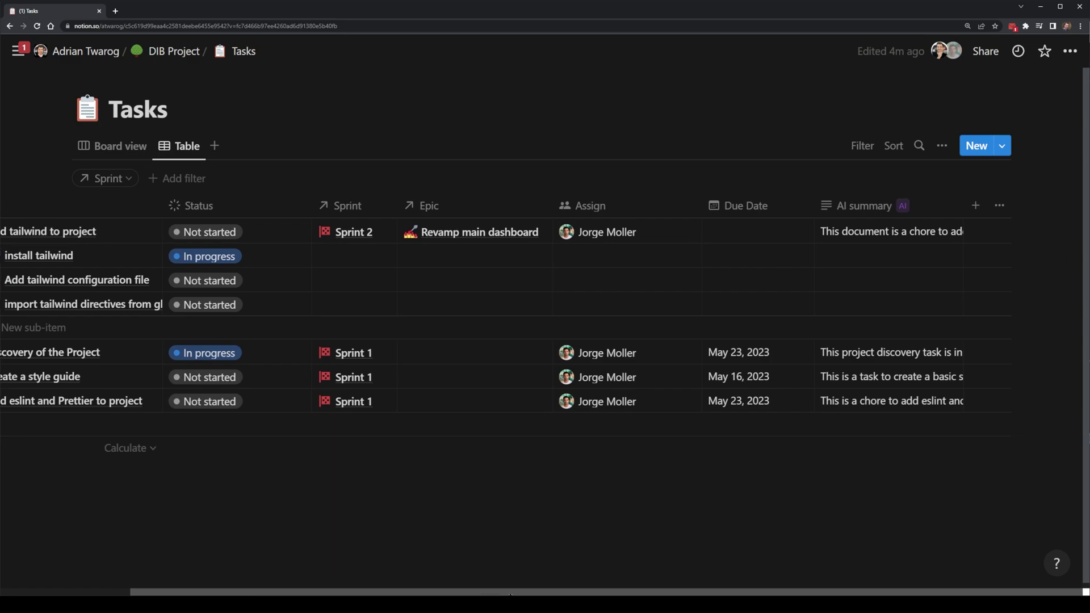
pyautogui.click(975, 205)
pyautogui.click(938, 284)
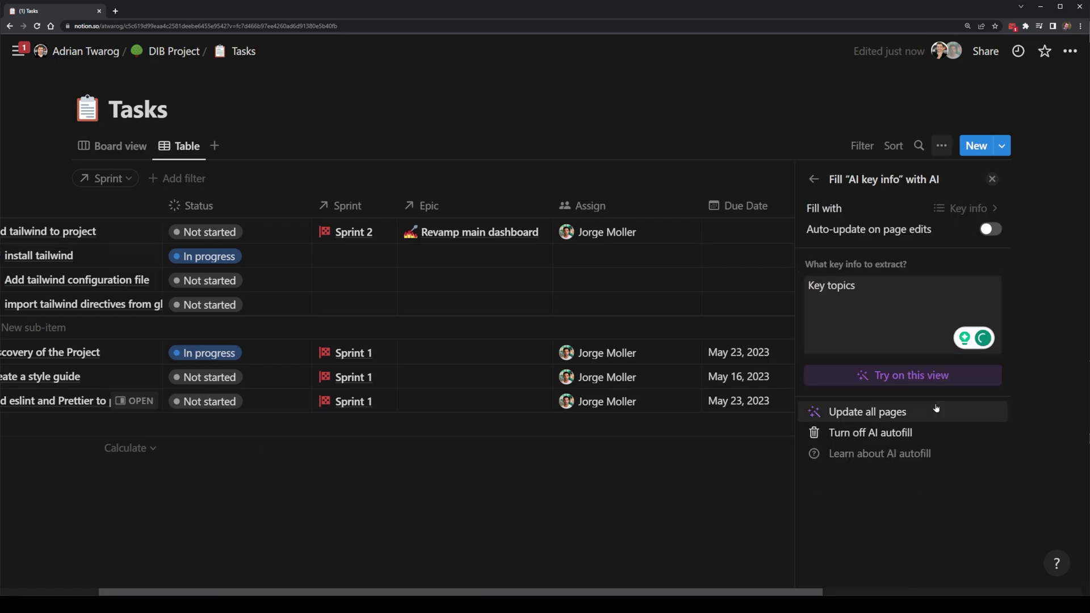
pyautogui.click(935, 408)
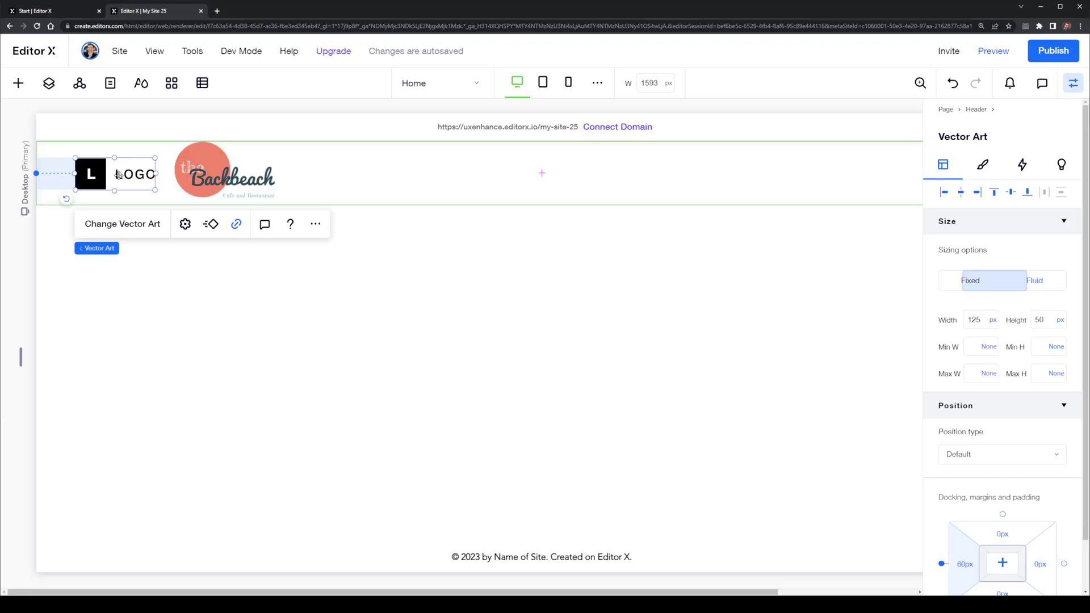
# Step: Switch to Editor X, replace the header's placeholder logo with the Backbeach logo and move it towards the header's left end
pyautogui.press('Delete')
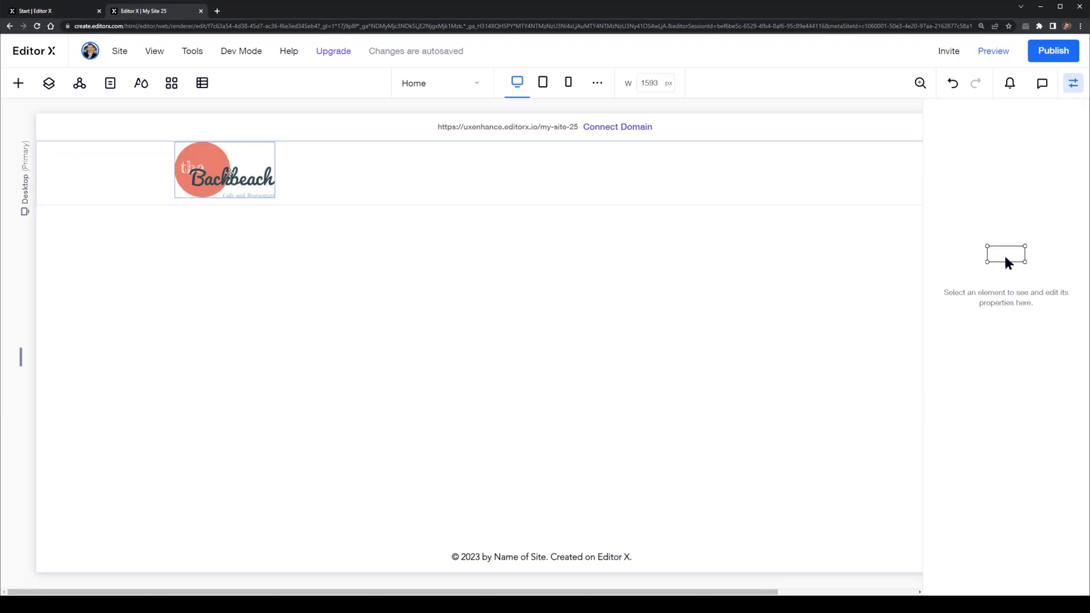
pyautogui.click(229, 172)
pyautogui.moveTo(229, 172); pyautogui.dragTo(150, 181)
pyautogui.click(304, 318)
# Step: Review the size and position properties of the header menu
pyautogui.click(657, 168)
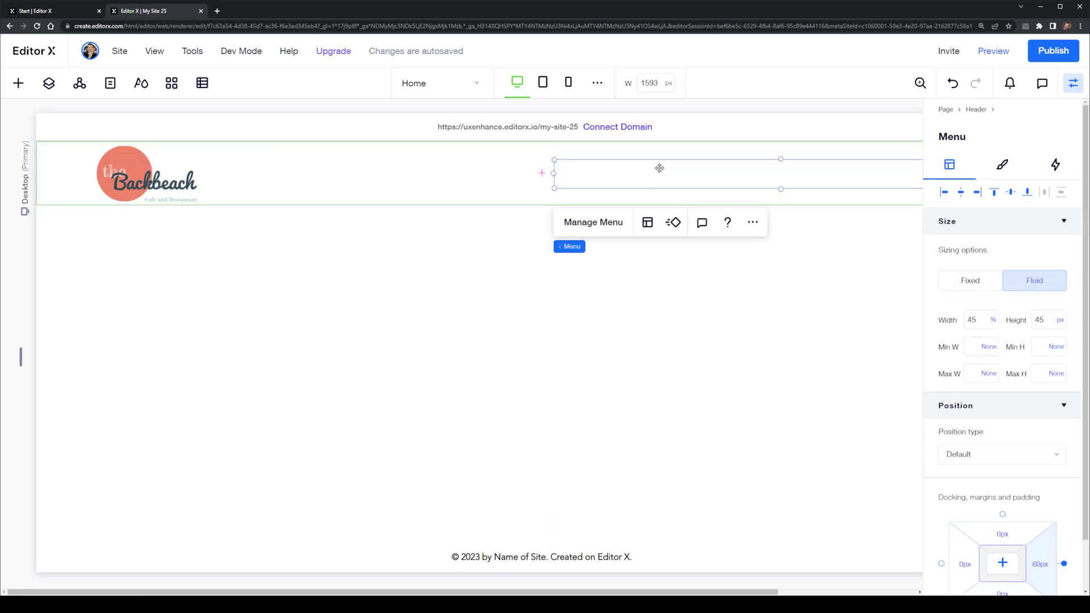
pyautogui.moveTo(537, 592); pyautogui.dragTo(559, 592)
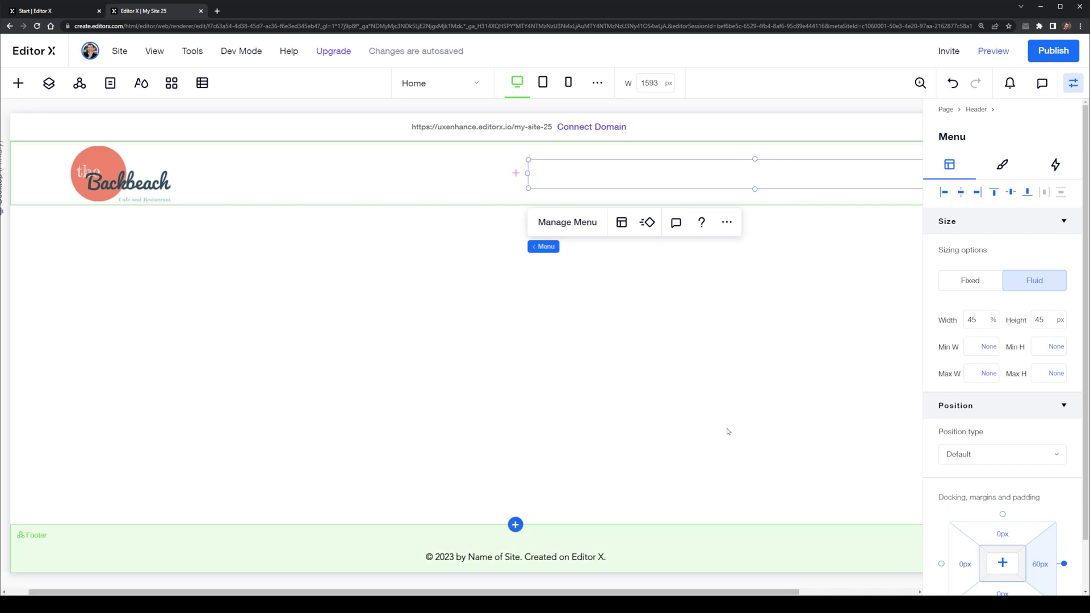
pyautogui.click(1073, 85)
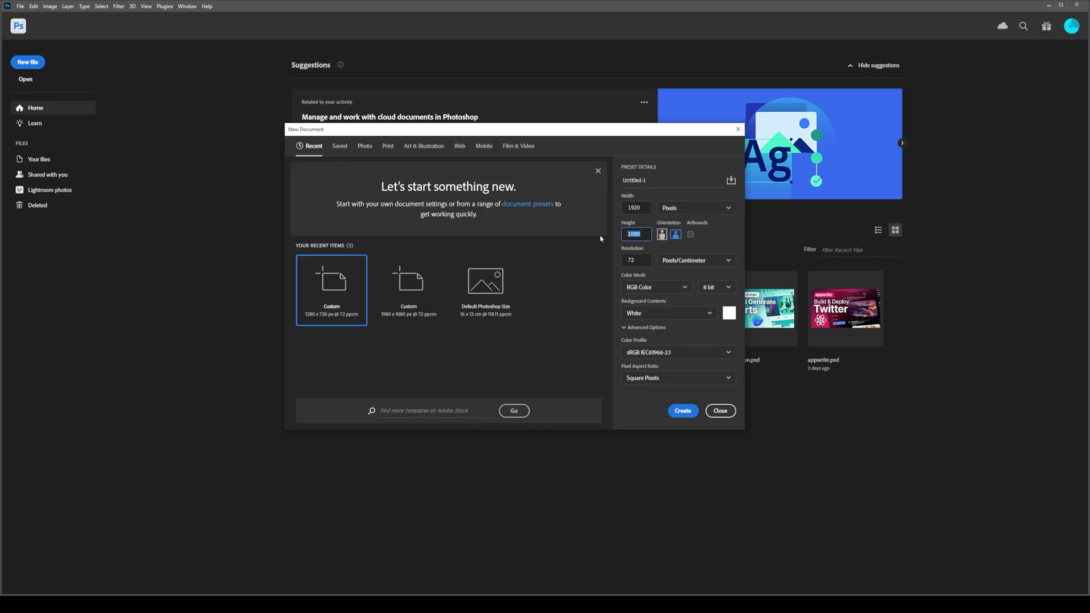
# Step: Create a 1920 x 1080 px Photoshop document and generate "sky fading from light blue to white" across its upper strip
pyautogui.click(681, 410)
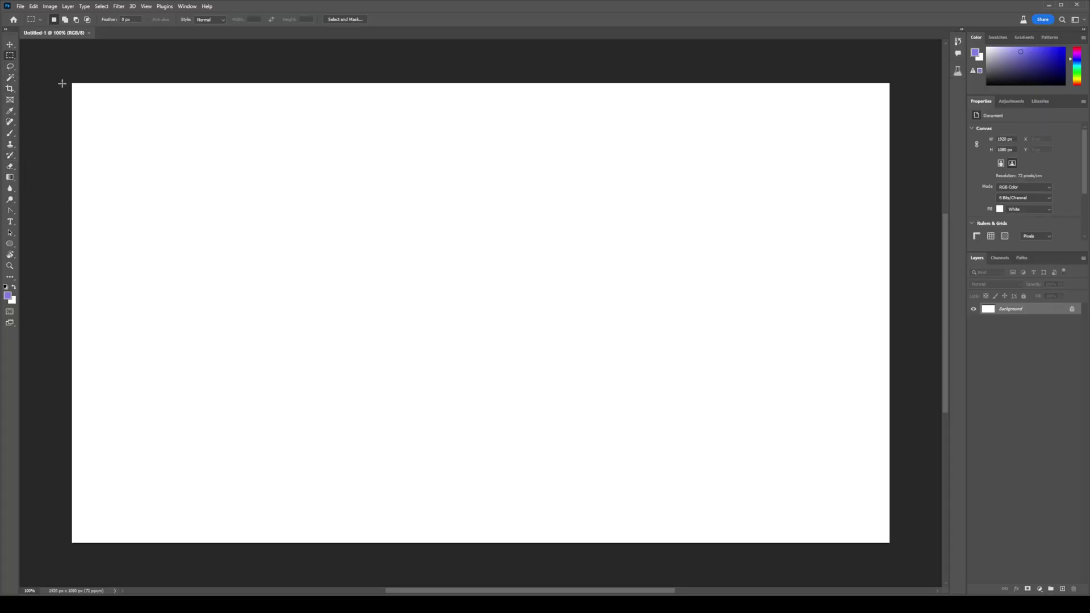
pyautogui.moveTo(62, 83); pyautogui.dragTo(897, 207)
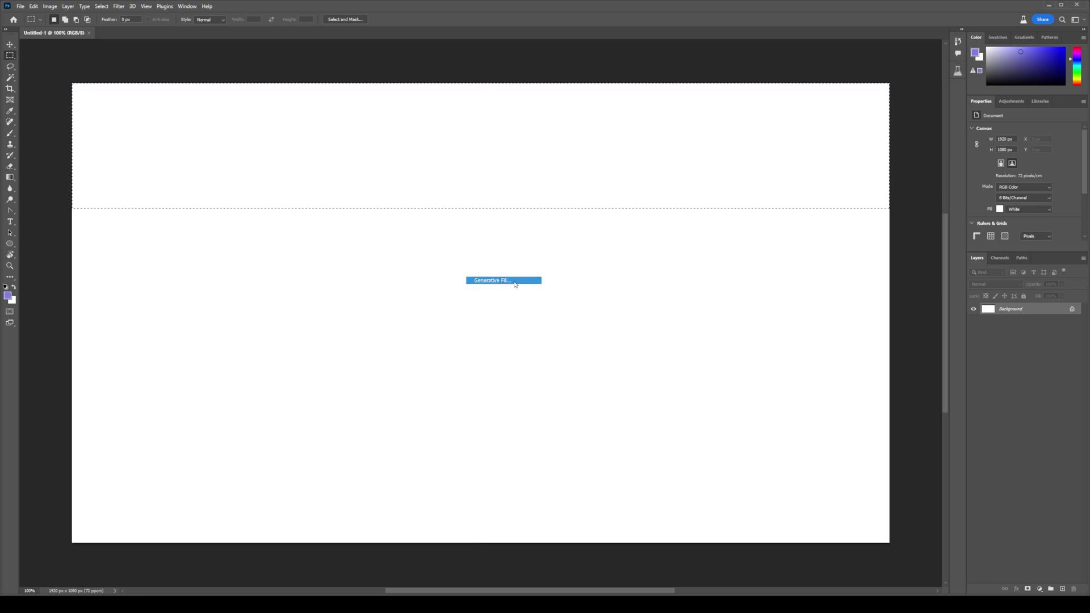
pyautogui.click(514, 281)
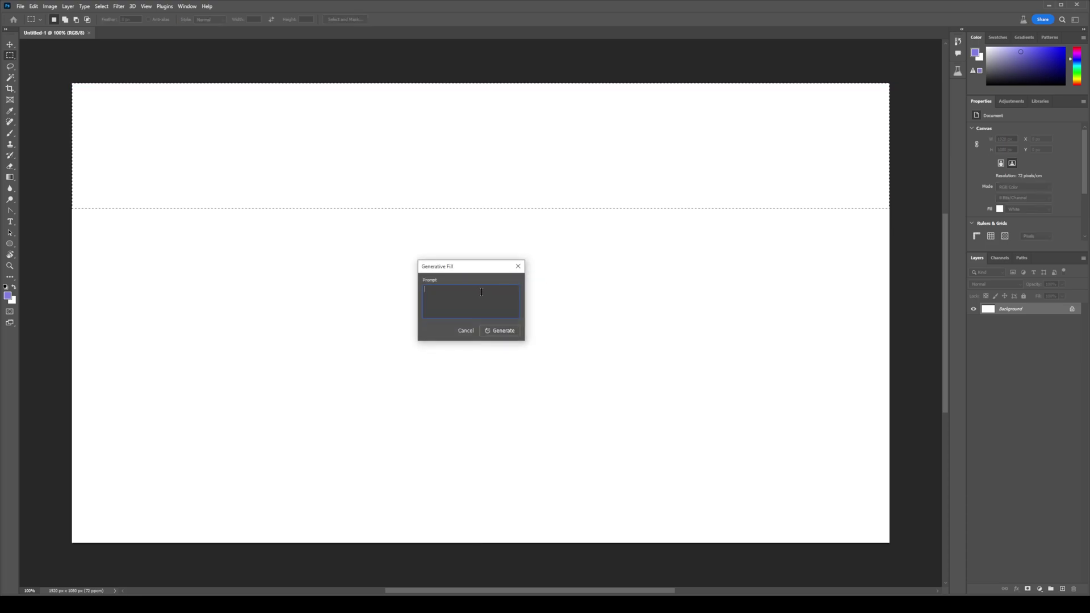
pyautogui.write('sky')
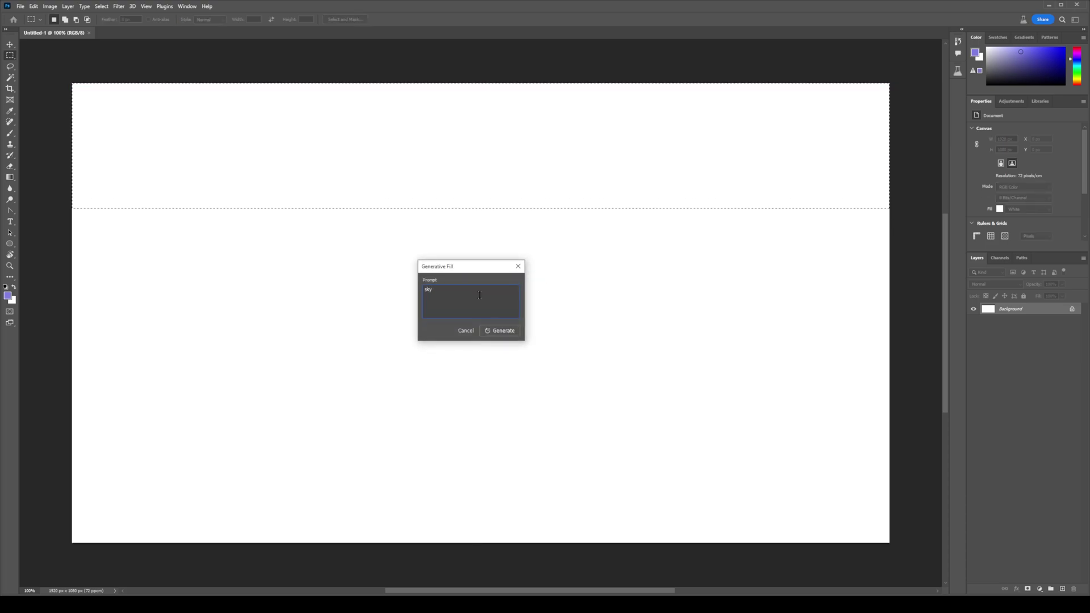
pyautogui.click(504, 331)
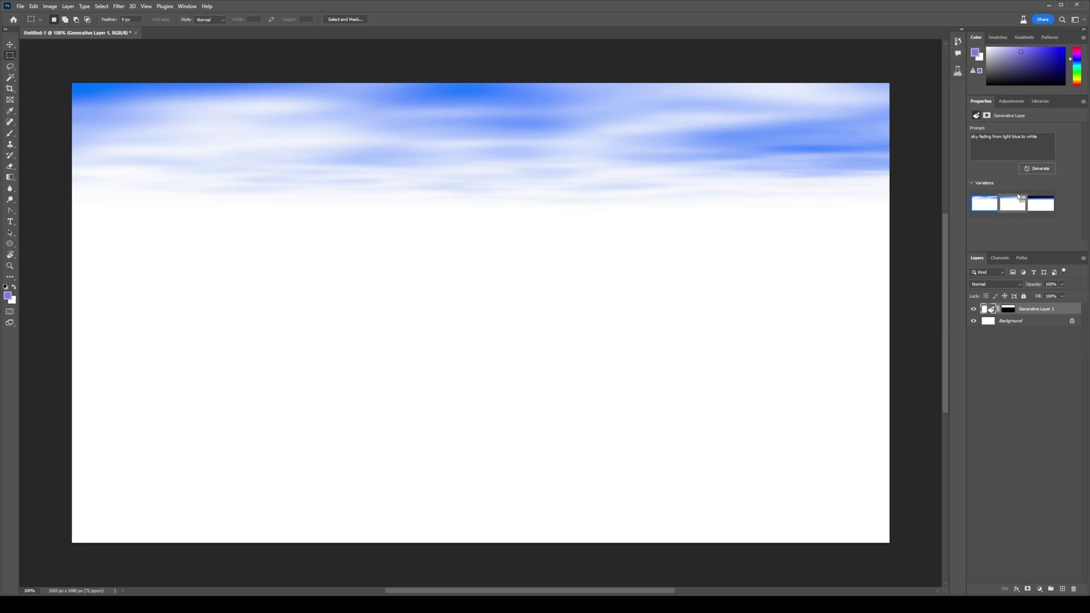
# Step: Try the sky variations, regenerate with "sunny day sky with a few soft clouds blending to white background" and choose the second variation
pyautogui.click(1010, 204)
pyautogui.click(1038, 207)
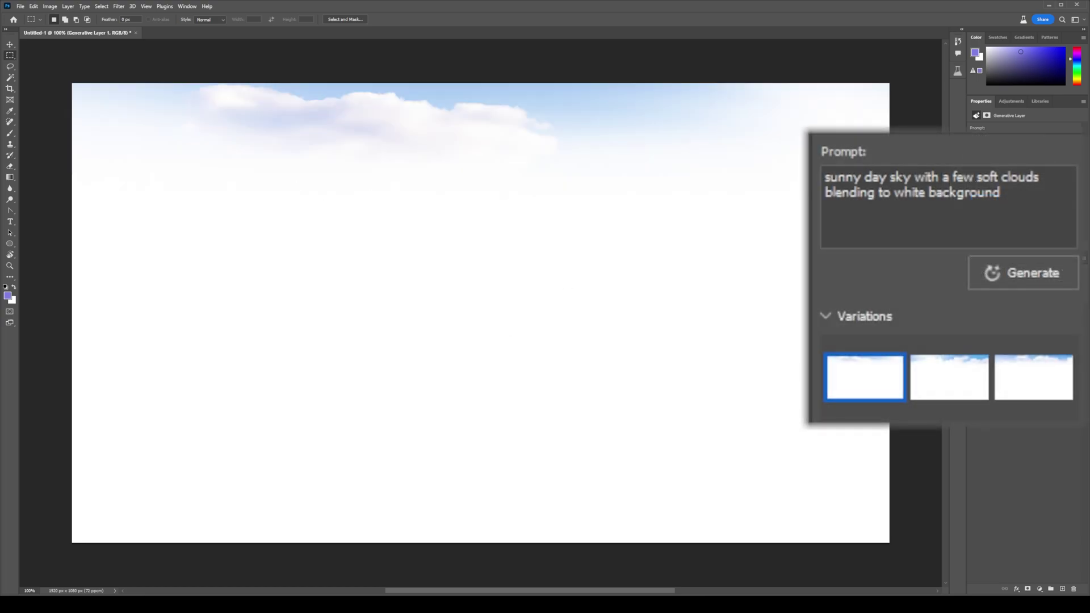
pyautogui.click(1012, 205)
pyautogui.click(1052, 393)
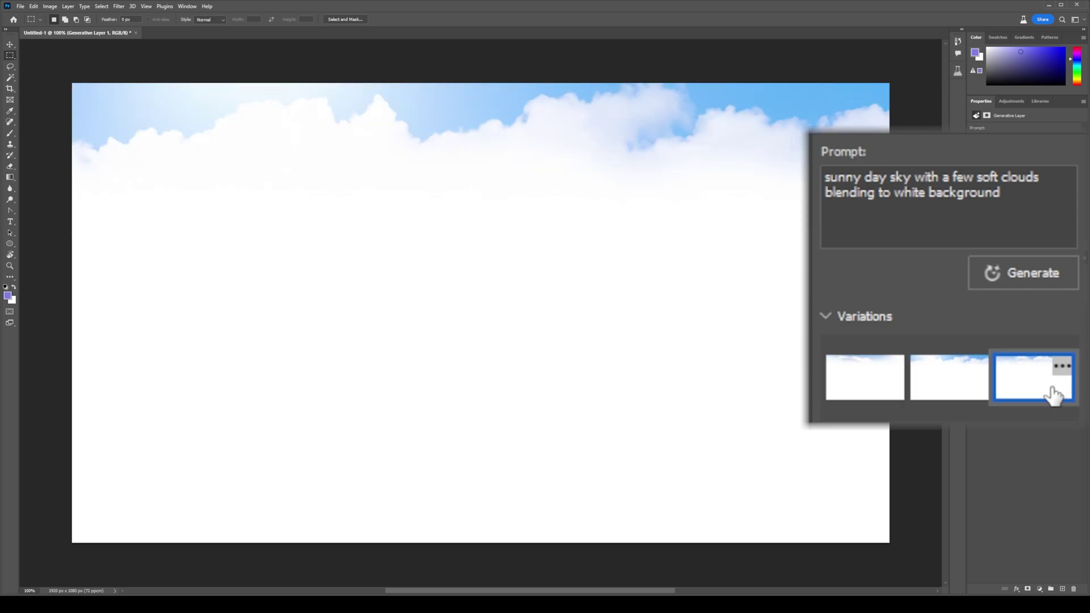
pyautogui.click(964, 386)
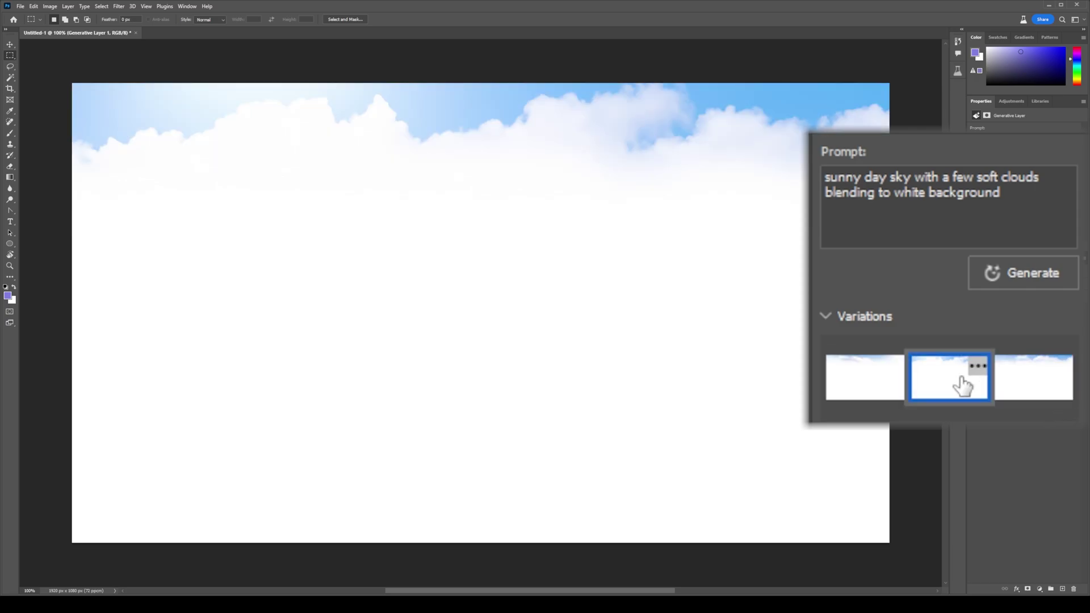
# Step: Export the generated sky layer as the JPG file sky.jpg
pyautogui.hotkey('ctrl', 'alt', 'shift', 'w')
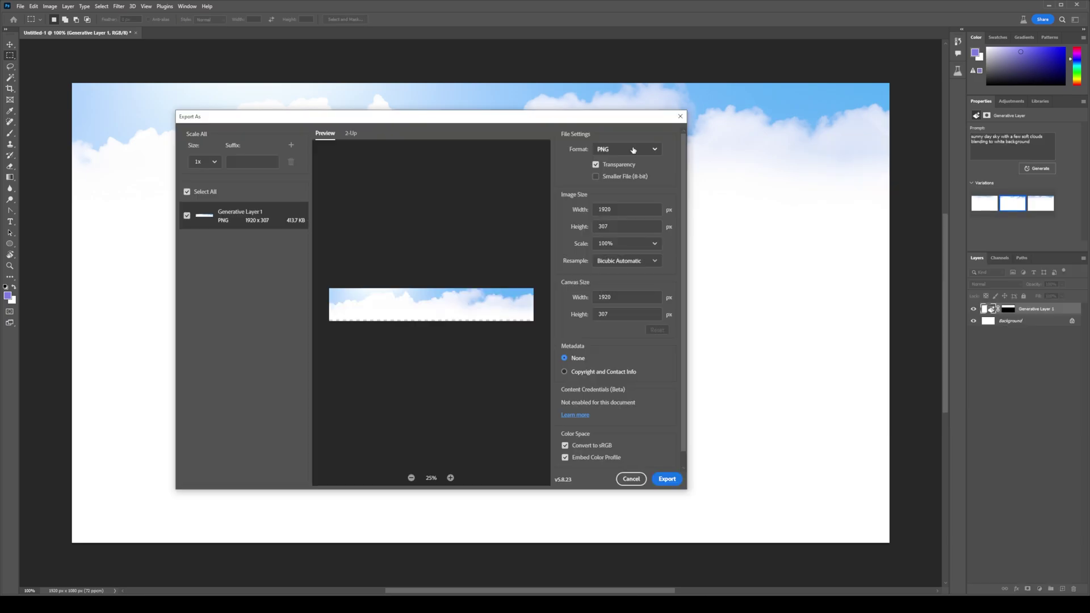
pyautogui.click(635, 150)
pyautogui.click(625, 169)
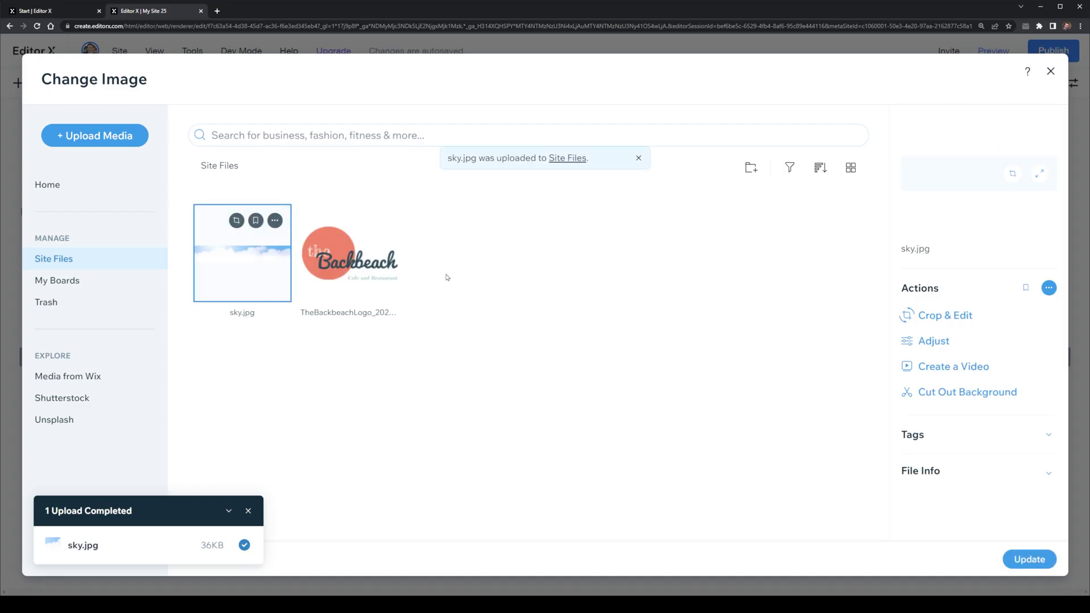
# Step: Switch to Editor X, use sky.jpg for the image element, move it into the header and stretch it behind the logo and menu
pyautogui.click(1030, 560)
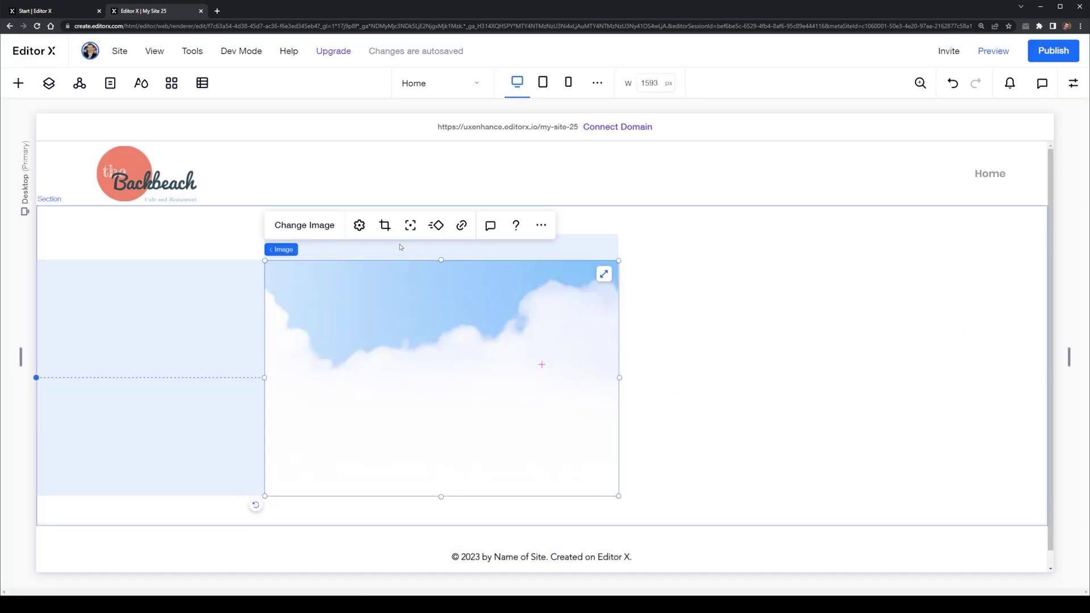
pyautogui.moveTo(454, 276); pyautogui.dragTo(466, 184)
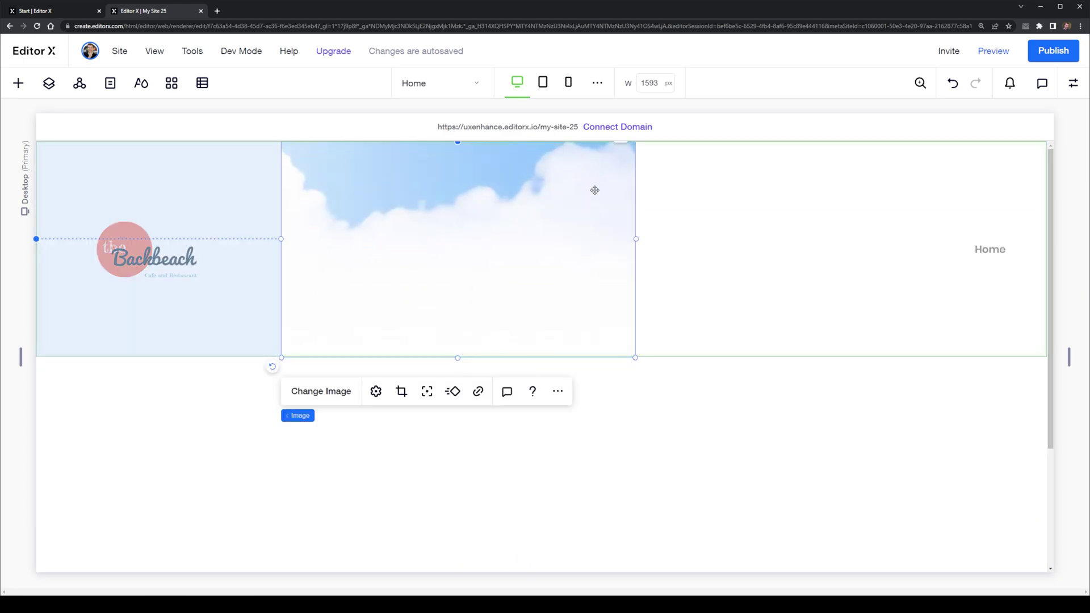
pyautogui.click(624, 161)
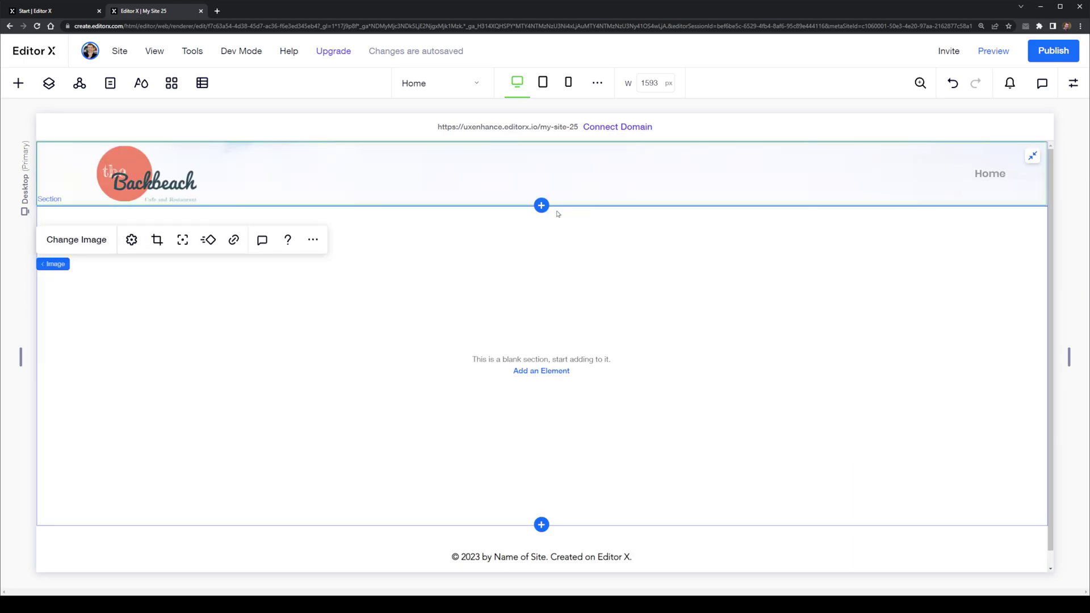
pyautogui.click(492, 567)
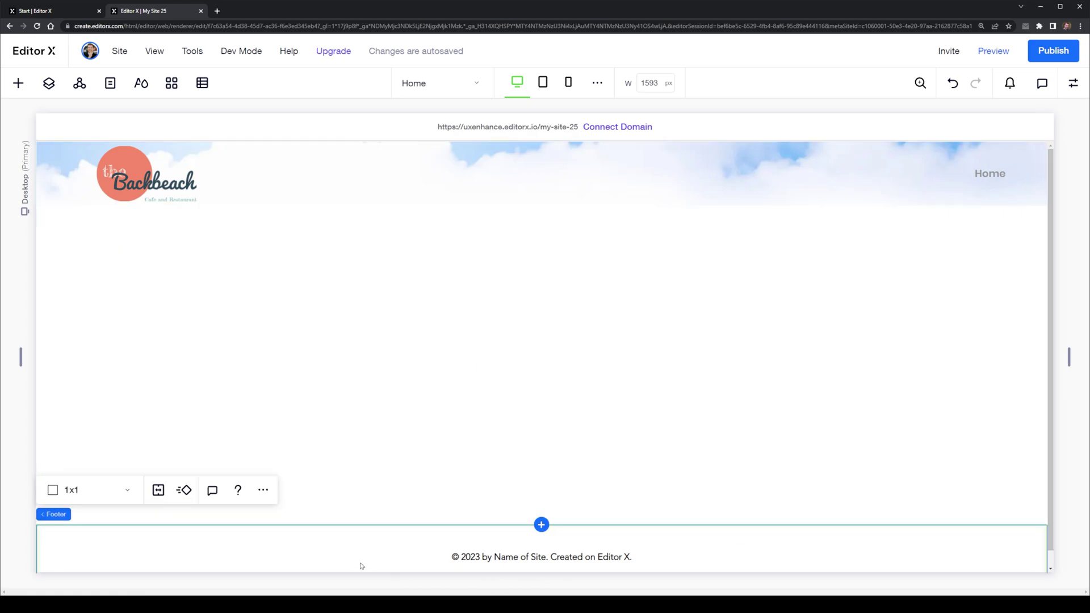
# Step: Enlarge the Backbeach logo in the header
pyautogui.click(87, 175)
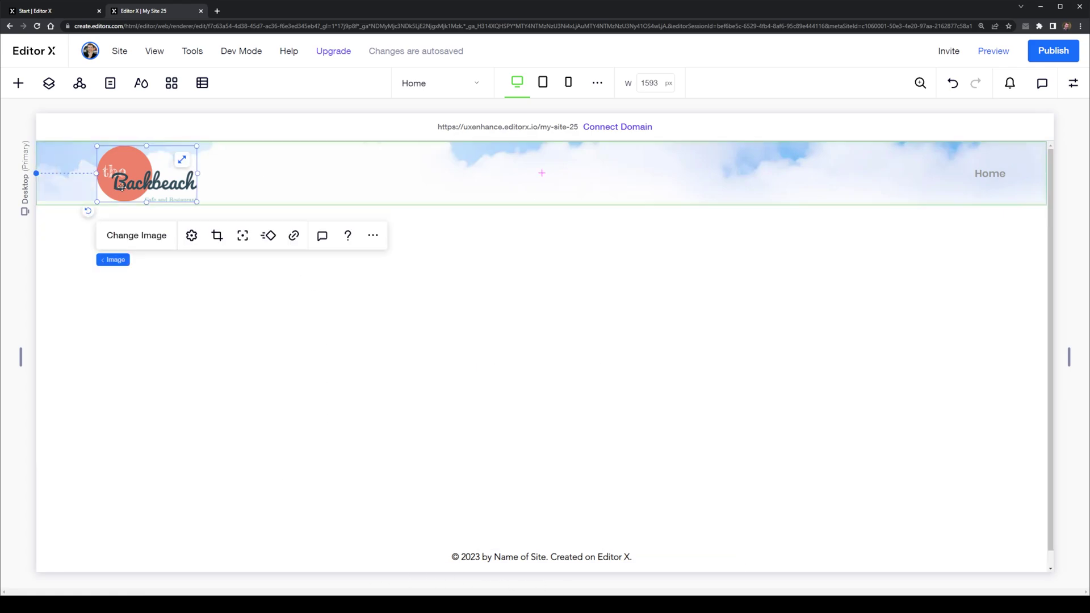
pyautogui.moveTo(199, 205); pyautogui.dragTo(261, 238)
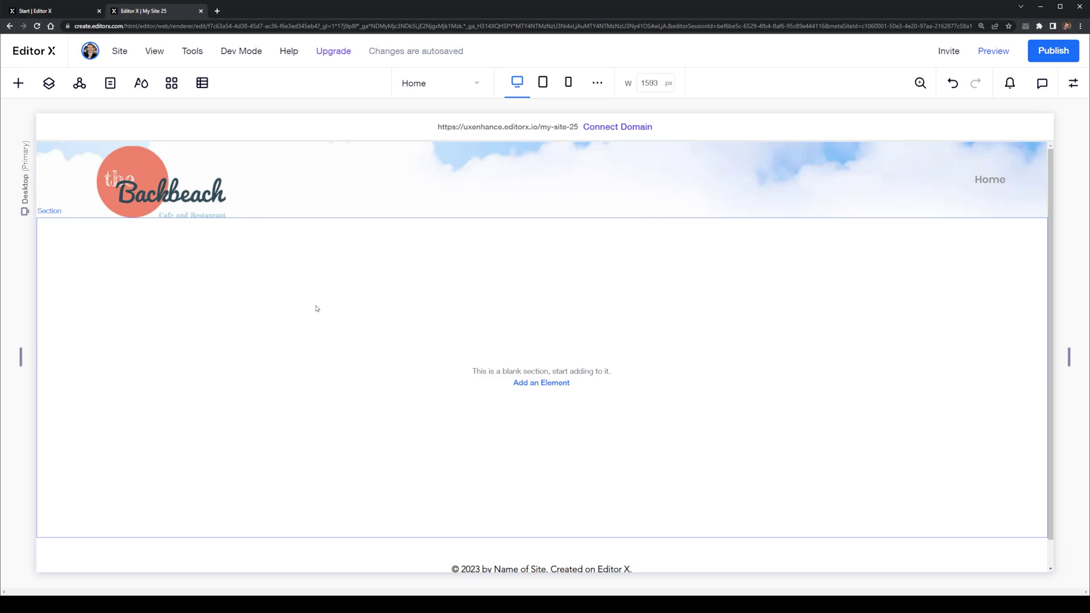
pyautogui.click(360, 194)
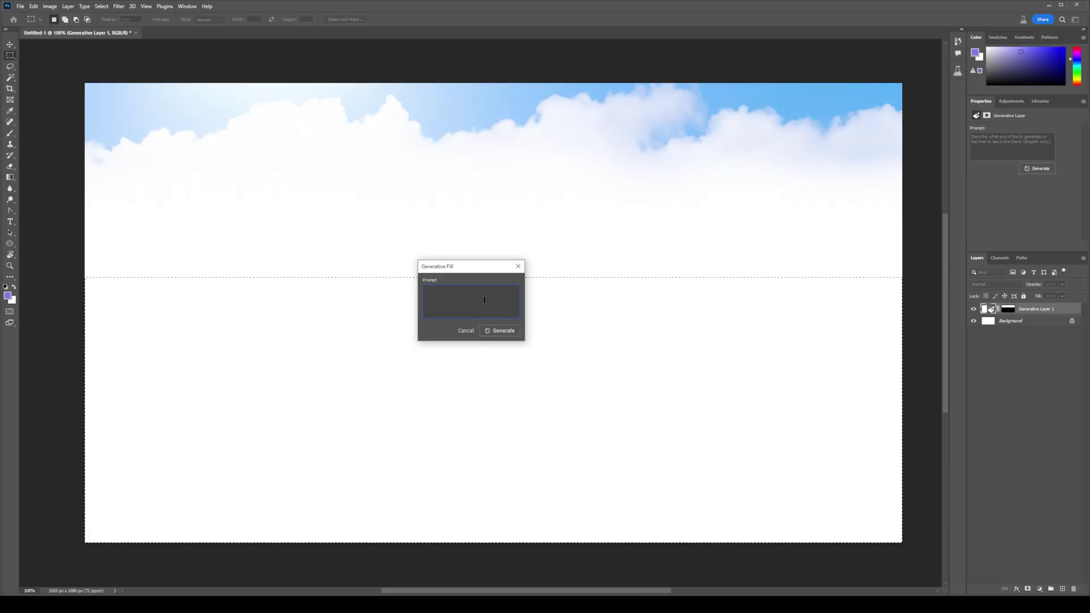
# Step: Switch to Photoshop and generate "beach horizon with white sky and soft white sand" in the lower part of the canvas
pyautogui.write('h w')
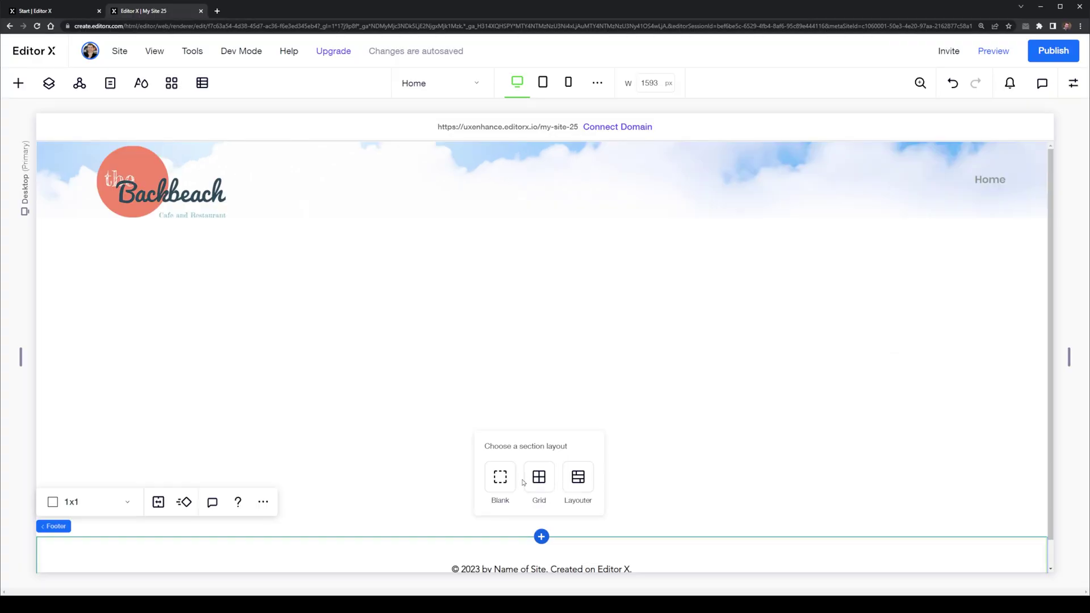
# Step: Switch to Editor X, add a second blank section above the footer and upload beach.jpg as its background image
pyautogui.click(490, 477)
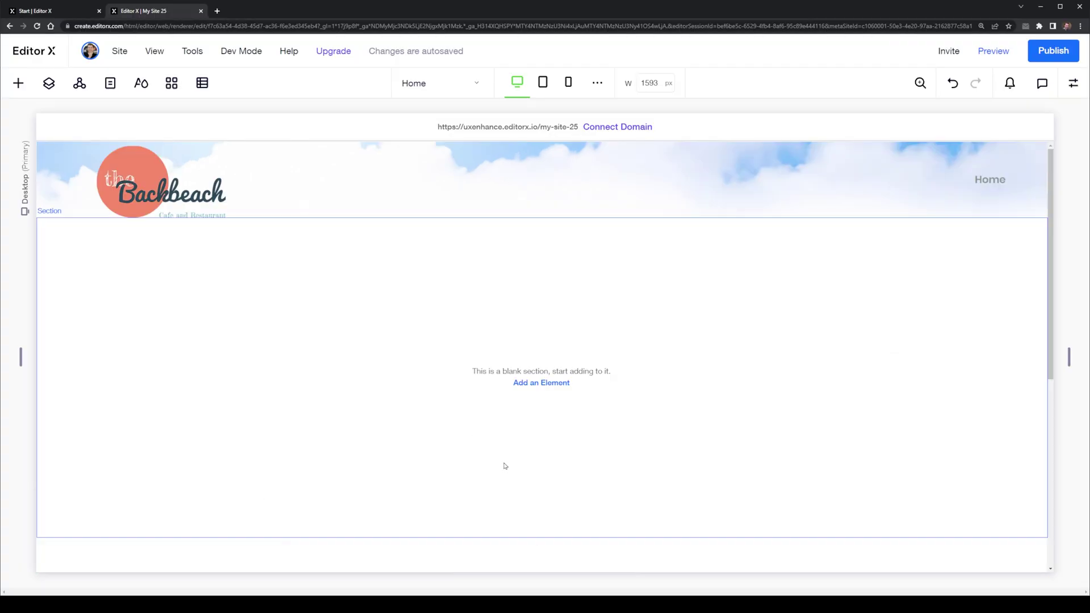
pyautogui.click(528, 383)
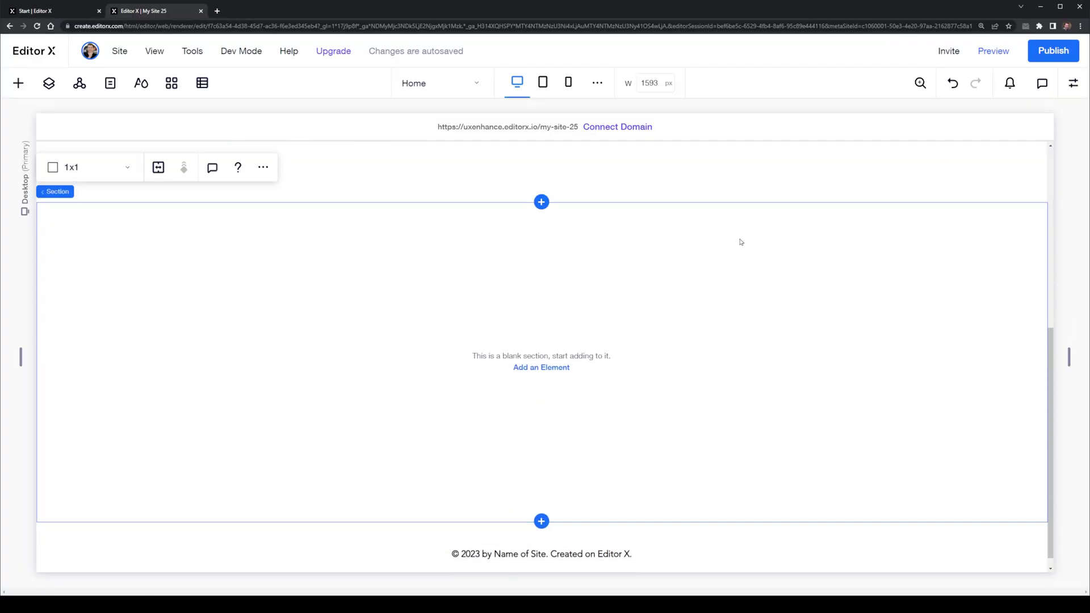
pyautogui.click(1073, 82)
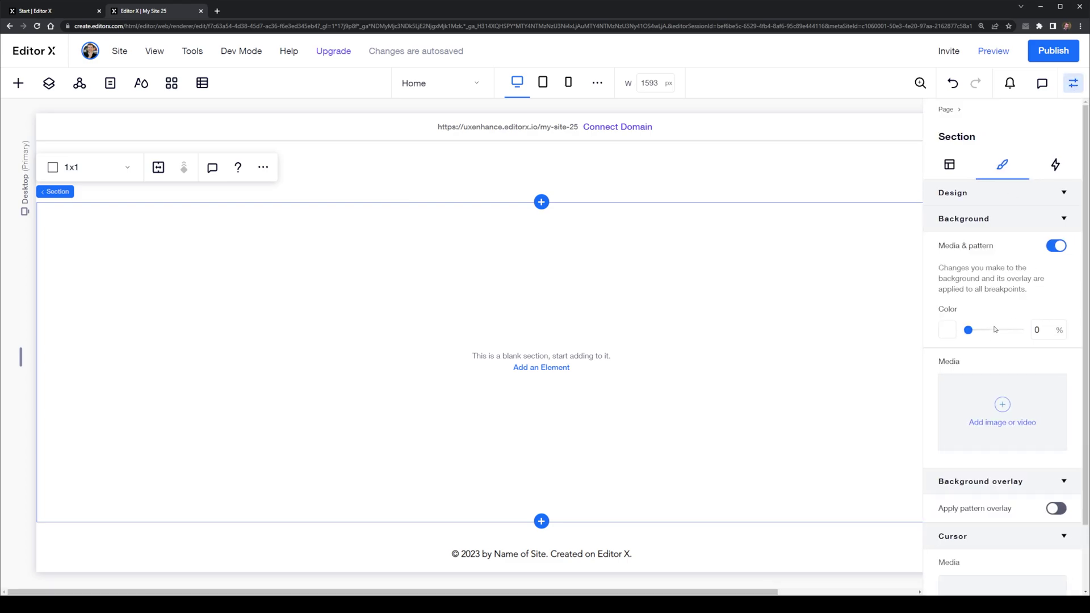
pyautogui.click(1013, 423)
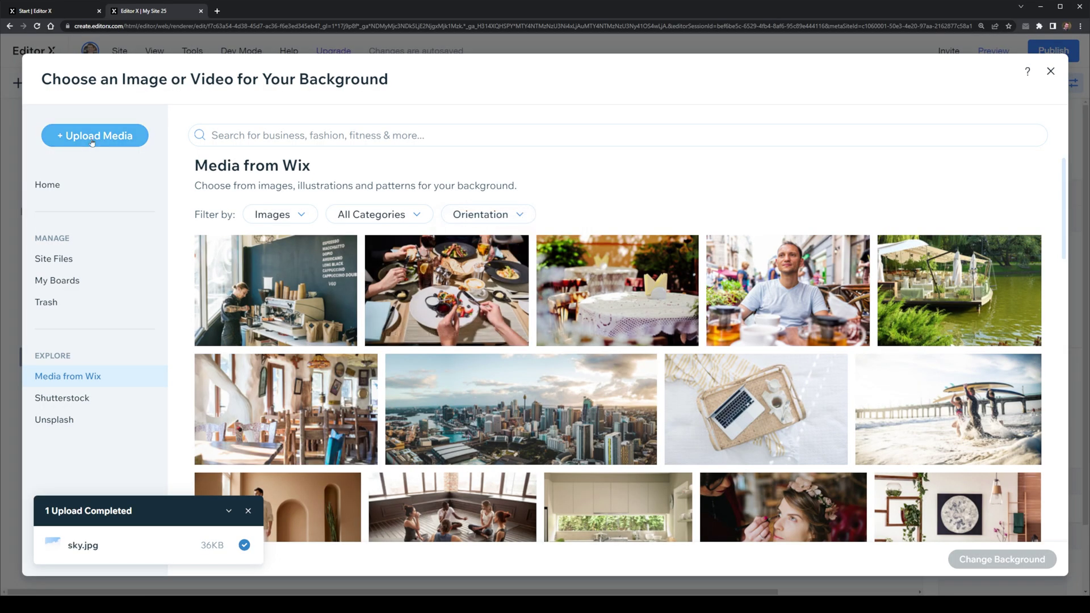
pyautogui.click(92, 142)
pyautogui.click(542, 341)
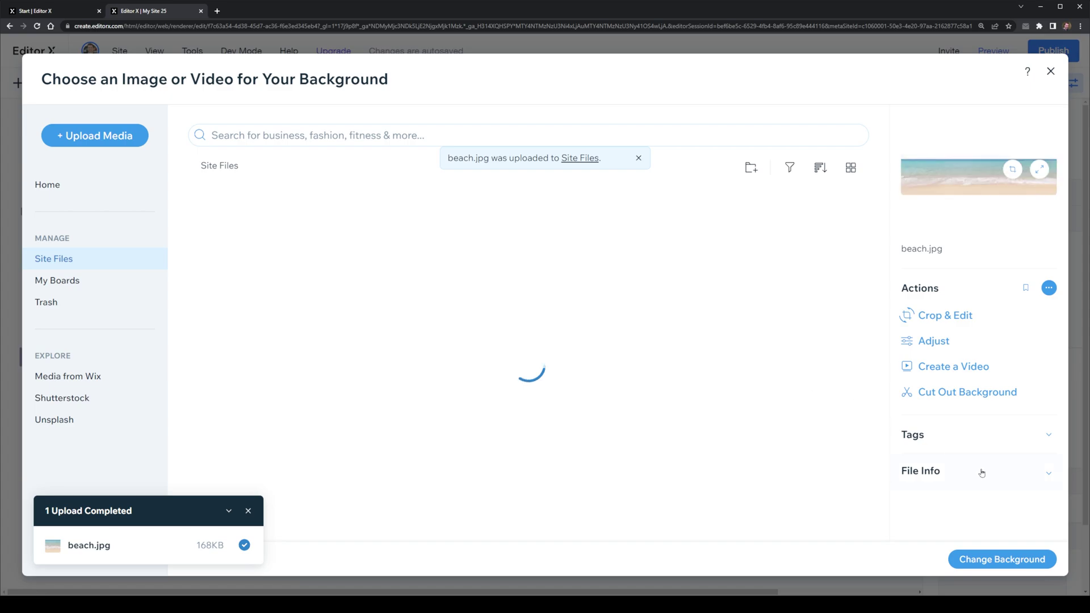
pyautogui.click(1002, 559)
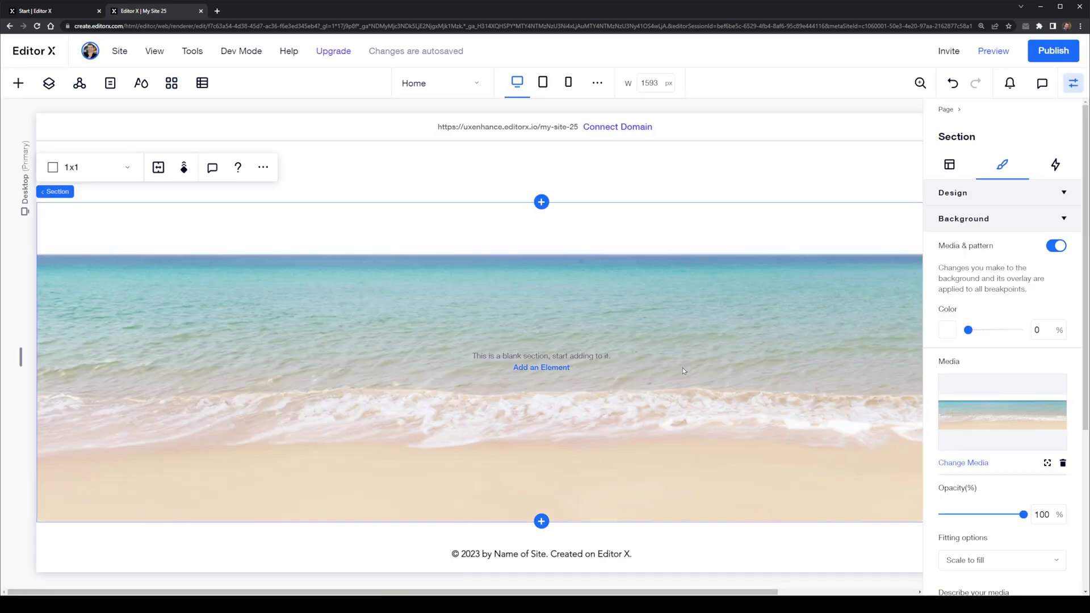
pyautogui.scroll(5, 707, 378)
pyautogui.scroll(-1, 712, 387)
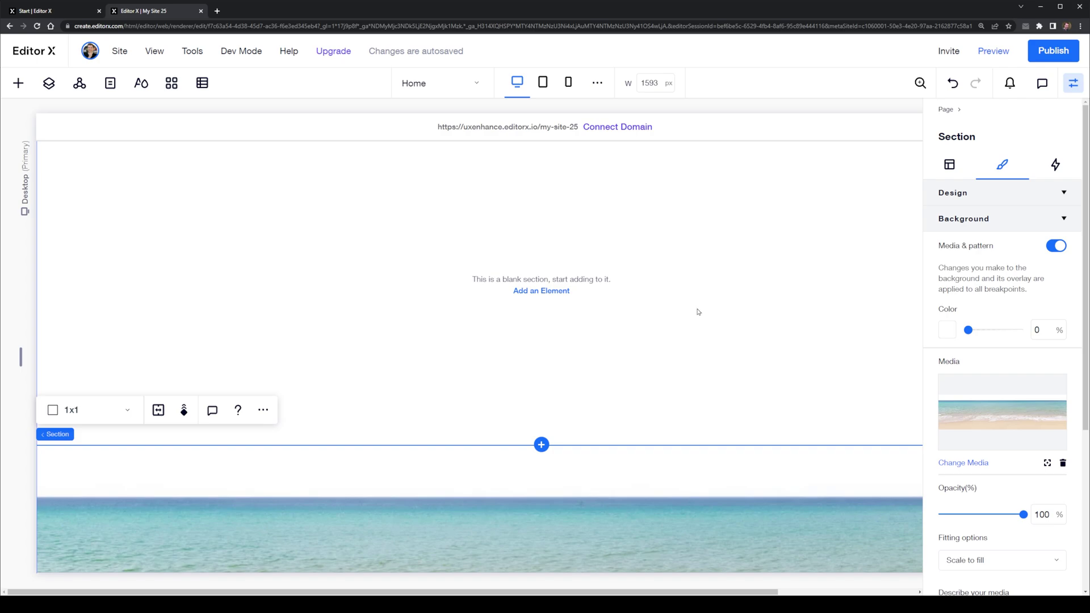
# Step: Shorten the blank section directly below the header and close the properties inspector
pyautogui.click(696, 311)
pyautogui.scroll(2, 689, 321)
pyautogui.moveTo(463, 538); pyautogui.dragTo(454, 331)
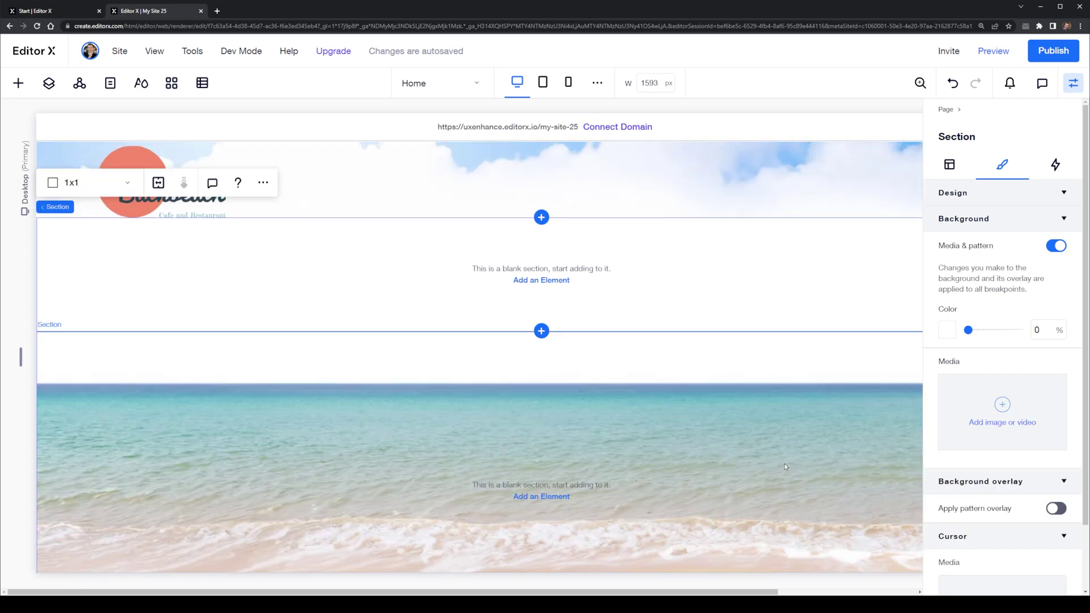
pyautogui.click(1072, 83)
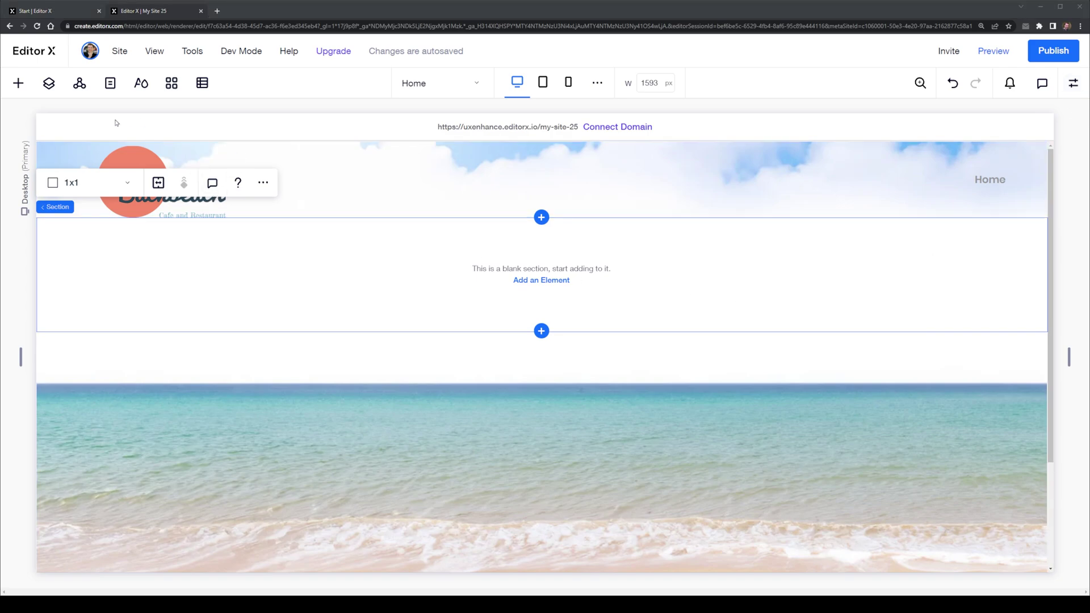
# Step: Add a title to the blank section below the header, set its font to Belinda and its text to "Welcome to The Backbeach Cafe & Restaurant"
pyautogui.click(18, 83)
pyautogui.click(156, 177)
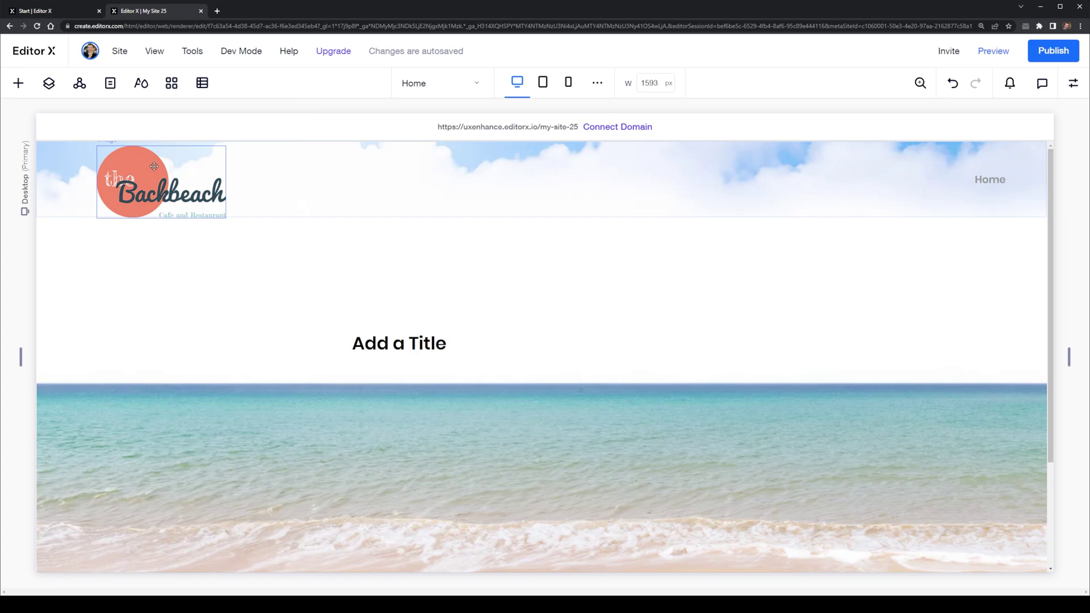
pyautogui.moveTo(364, 319); pyautogui.dragTo(164, 232)
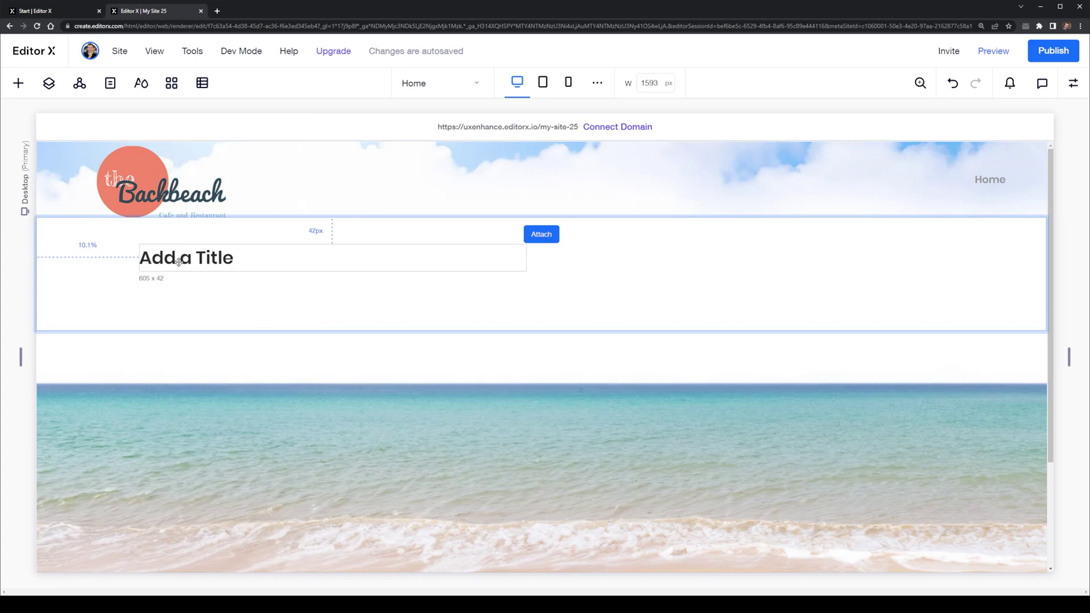
pyautogui.doubleClick(437, 250)
pyautogui.click(1059, 270)
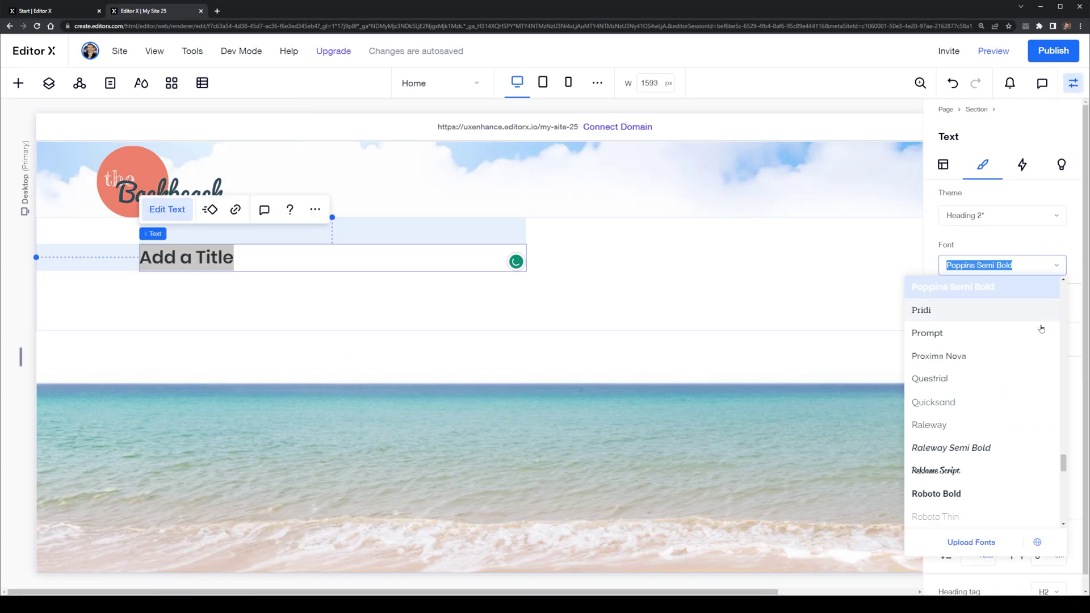
pyautogui.scroll(-3, 999, 454)
pyautogui.scroll(-5, 1007, 446)
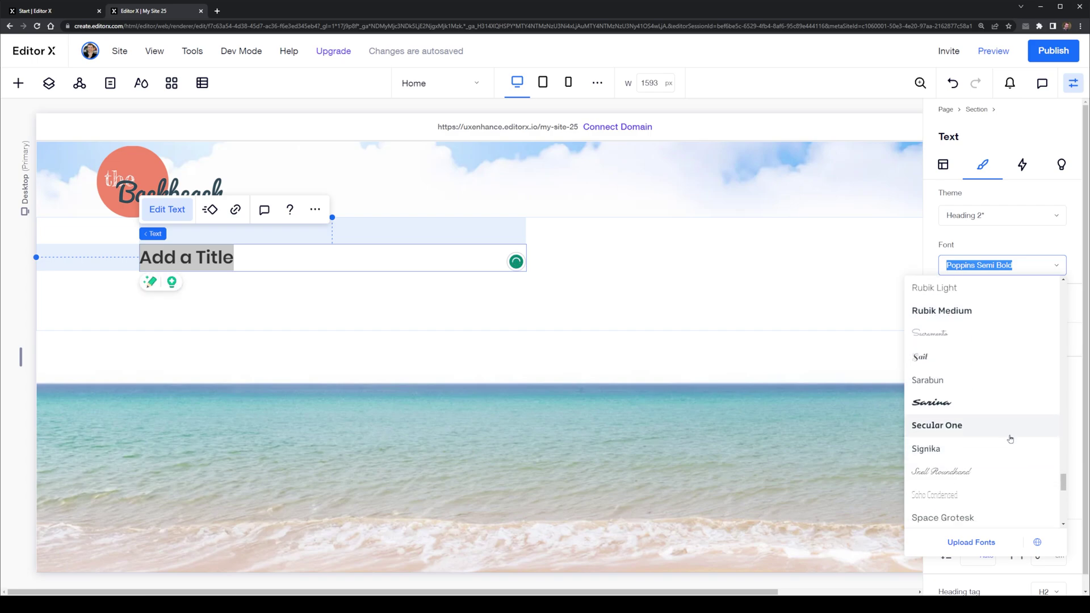
pyautogui.moveTo(1063, 495); pyautogui.dragTo(1066, 336)
pyautogui.click(986, 325)
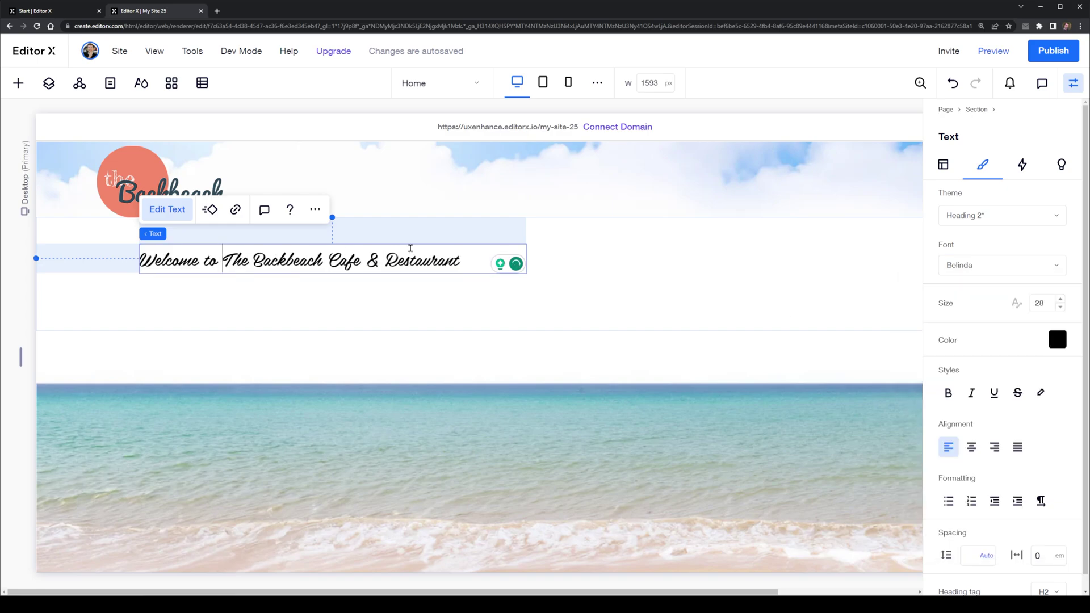
# Step: Split the title into two text elements, "Welcome to" and a duplicate directly below it reading "The Backbeach Cafe & Restaurant"
pyautogui.moveTo(478, 257); pyautogui.dragTo(223, 261)
pyautogui.hotkey('ctrl', 'c')
pyautogui.press('BackSpace')
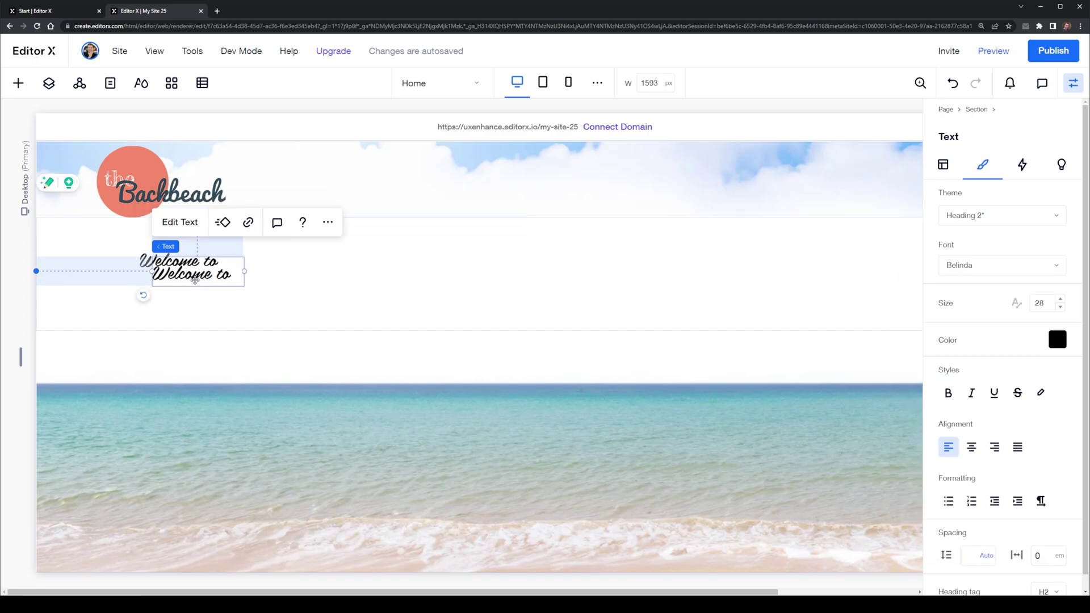
pyautogui.moveTo(195, 278); pyautogui.dragTo(182, 295)
pyautogui.doubleClick(181, 291)
pyautogui.hotkey('ctrl', 'v')
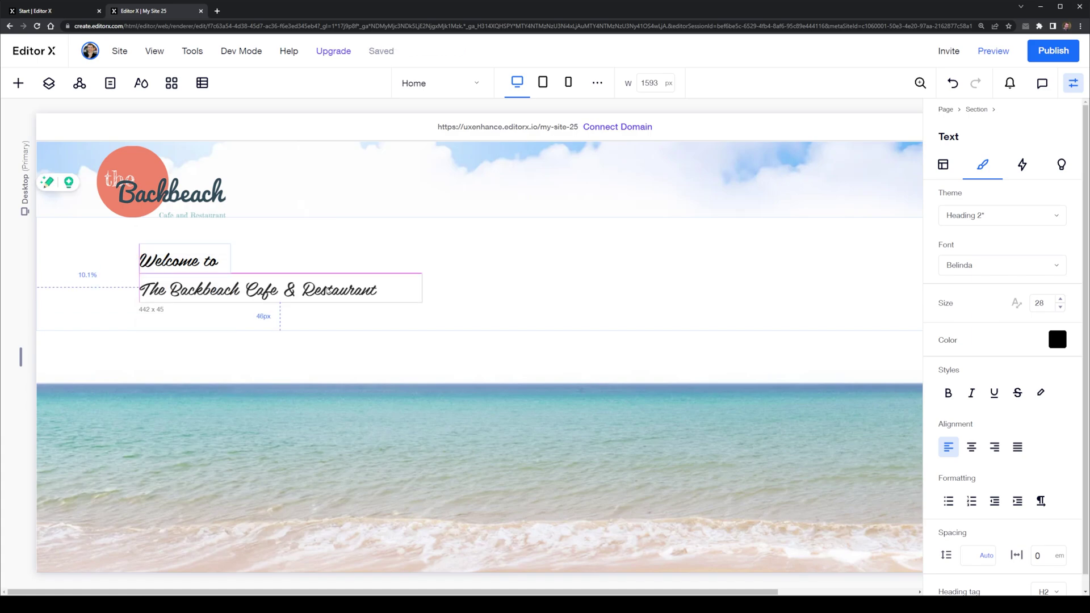
pyautogui.press('Escape')
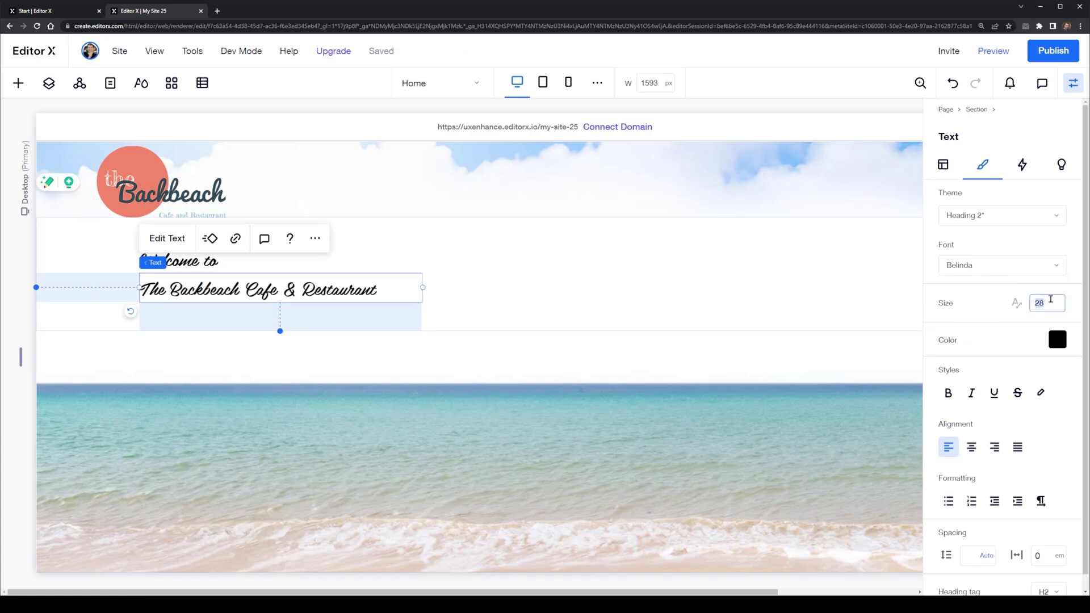
# Step: Set the cafe name heading to size 64, widen it to one centre-aligned line, and centre "Welcome to" above it
pyautogui.press('Return')
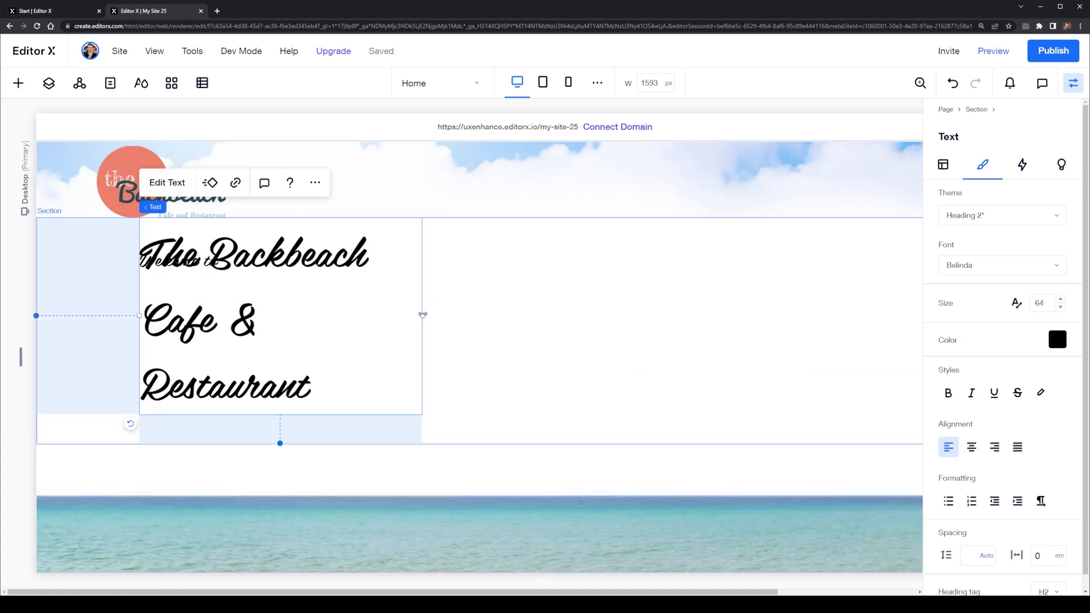
pyautogui.moveTo(423, 314); pyautogui.dragTo(678, 314)
pyautogui.click(972, 448)
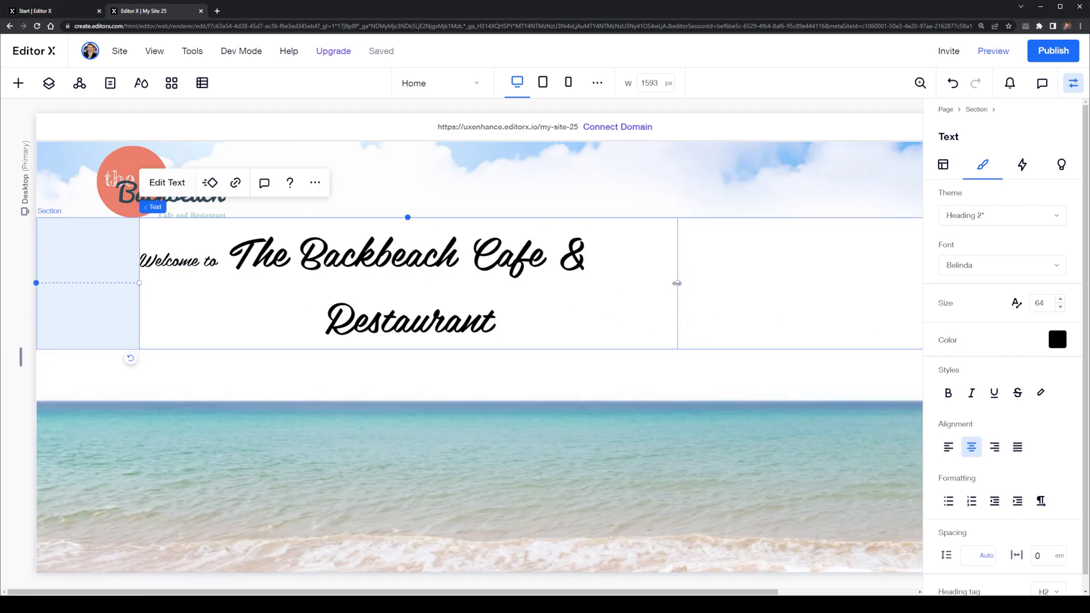
pyautogui.moveTo(533, 286); pyautogui.dragTo(533, 306)
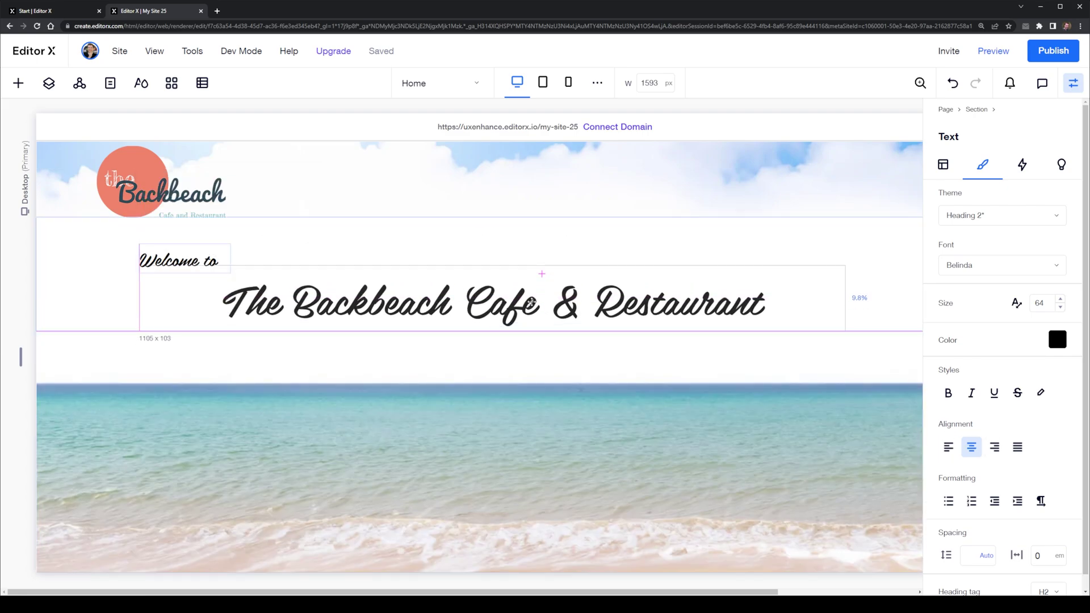
pyautogui.moveTo(191, 258); pyautogui.dragTo(548, 267)
# Step: Color the cafe name heading with the custom coral color #F27257
pyautogui.click(1057, 339)
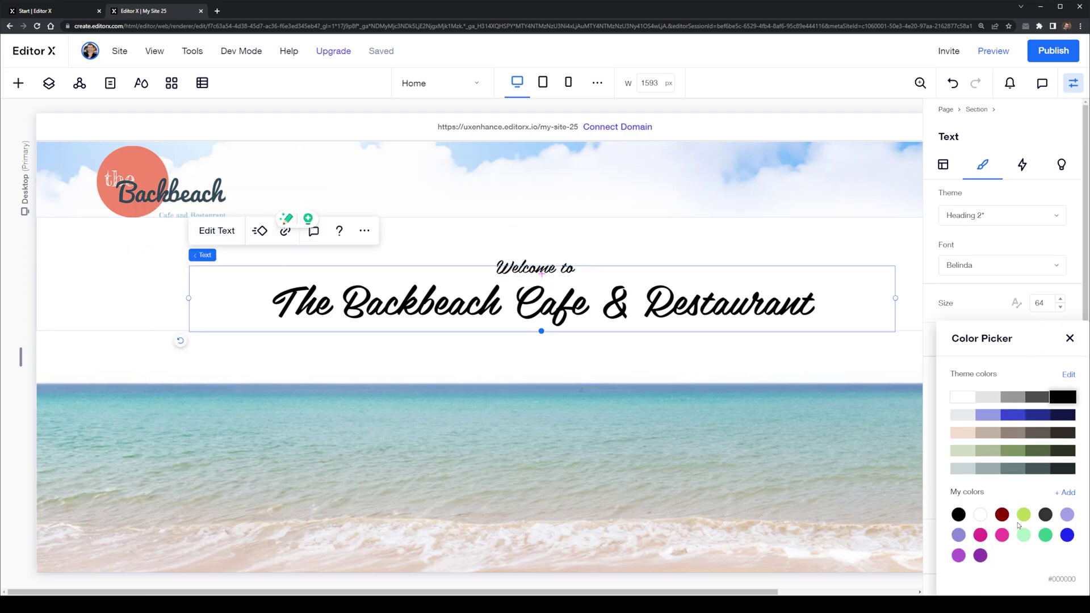
pyautogui.click(1067, 493)
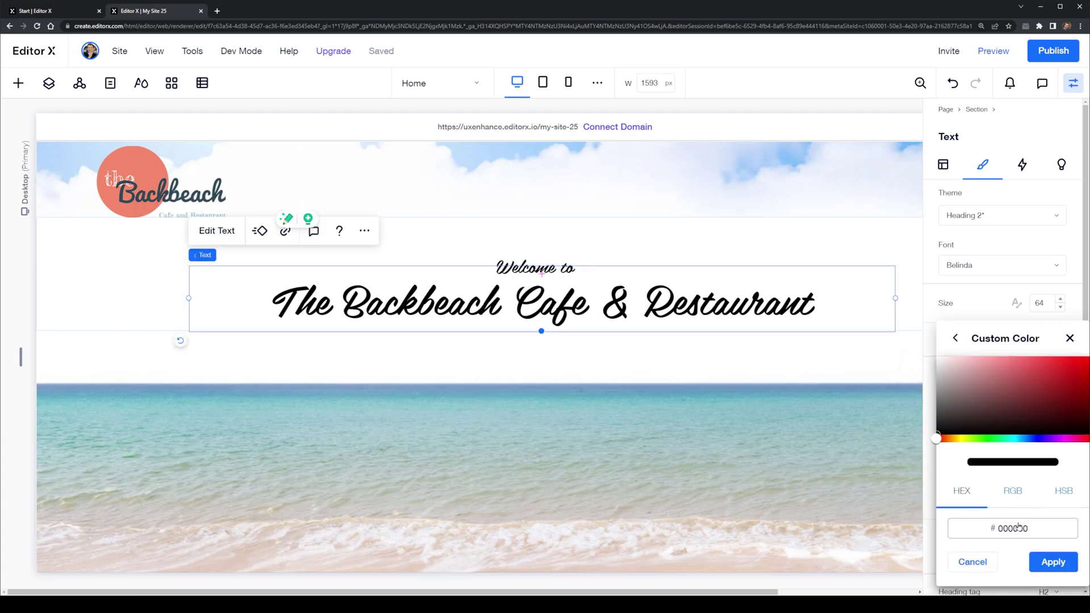
pyautogui.write('F27257')
pyautogui.click(1053, 562)
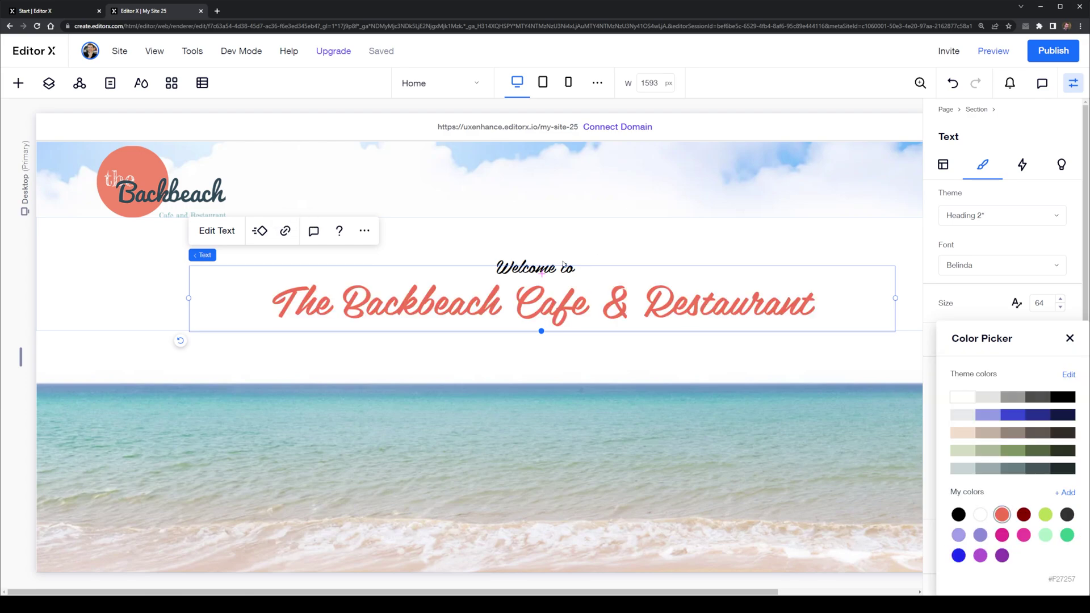
# Step: Change the "Welcome to" text to the dark grey theme color
pyautogui.click(537, 246)
pyautogui.click(532, 264)
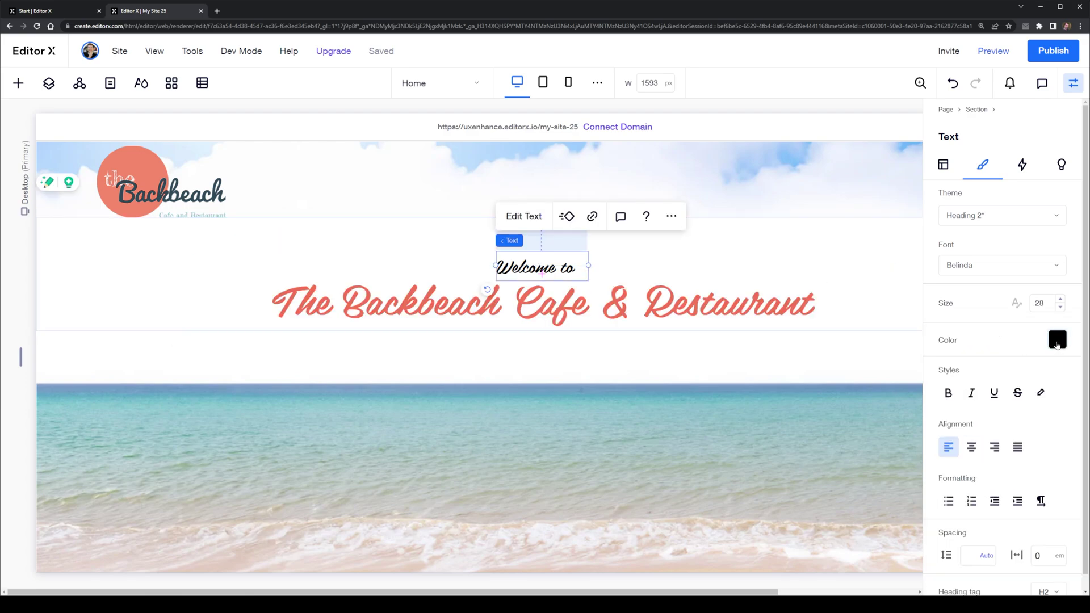
pyautogui.click(1056, 340)
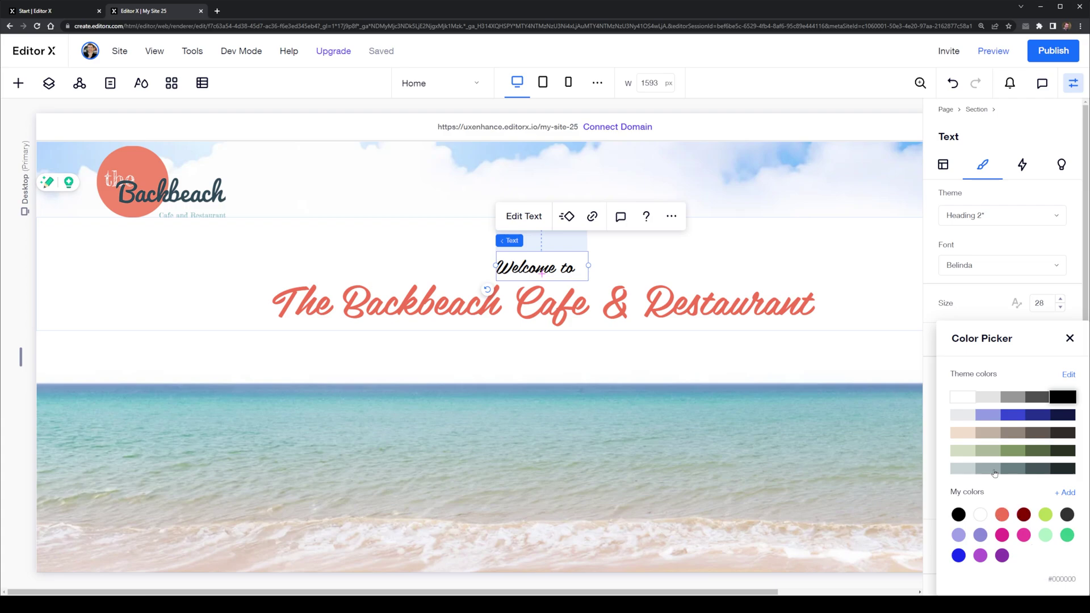
pyautogui.click(1020, 403)
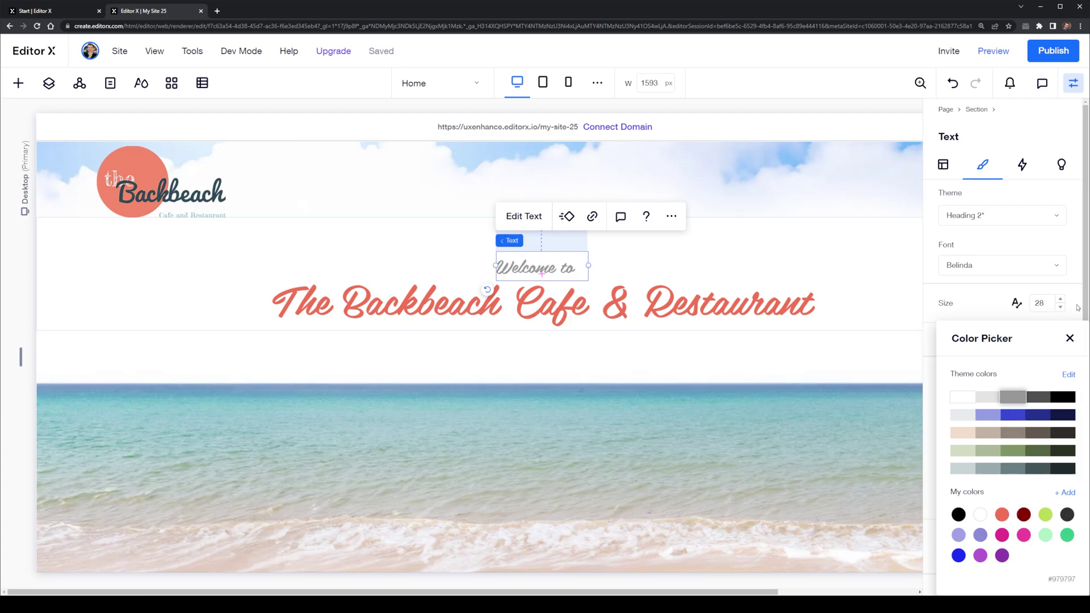
pyautogui.click(1037, 397)
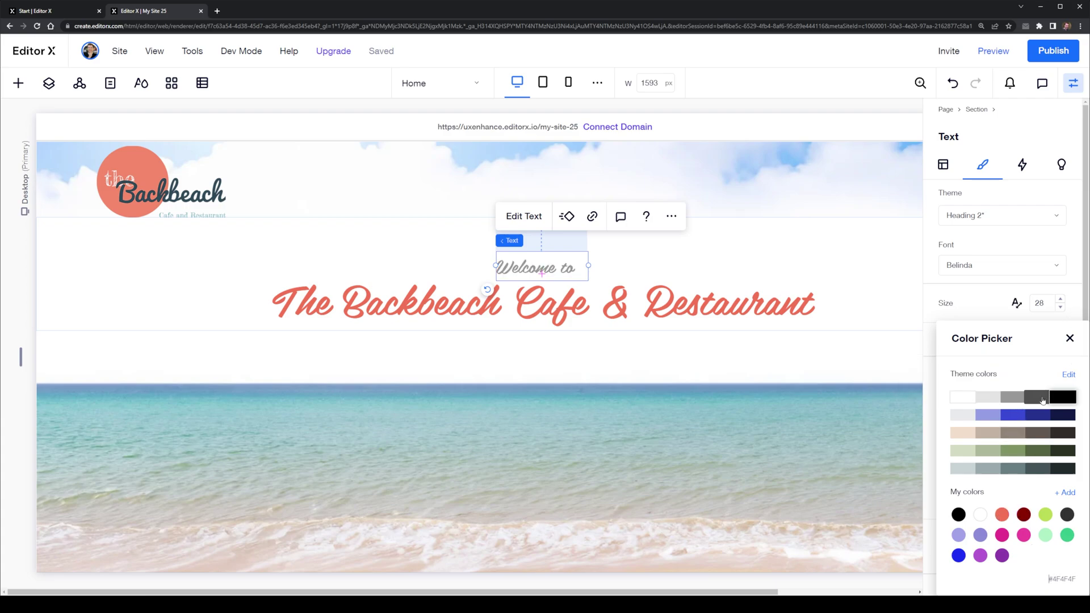
pyautogui.click(839, 246)
pyautogui.click(811, 182)
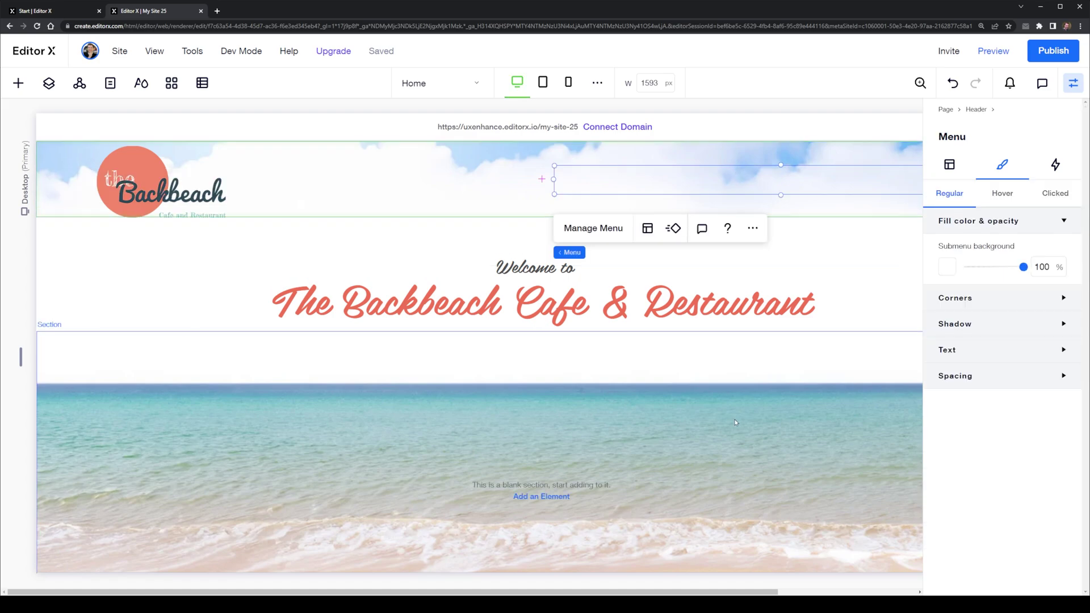
# Step: Add a blank section between the beach section and the footer
pyautogui.click(605, 562)
pyautogui.scroll(-3, 652, 491)
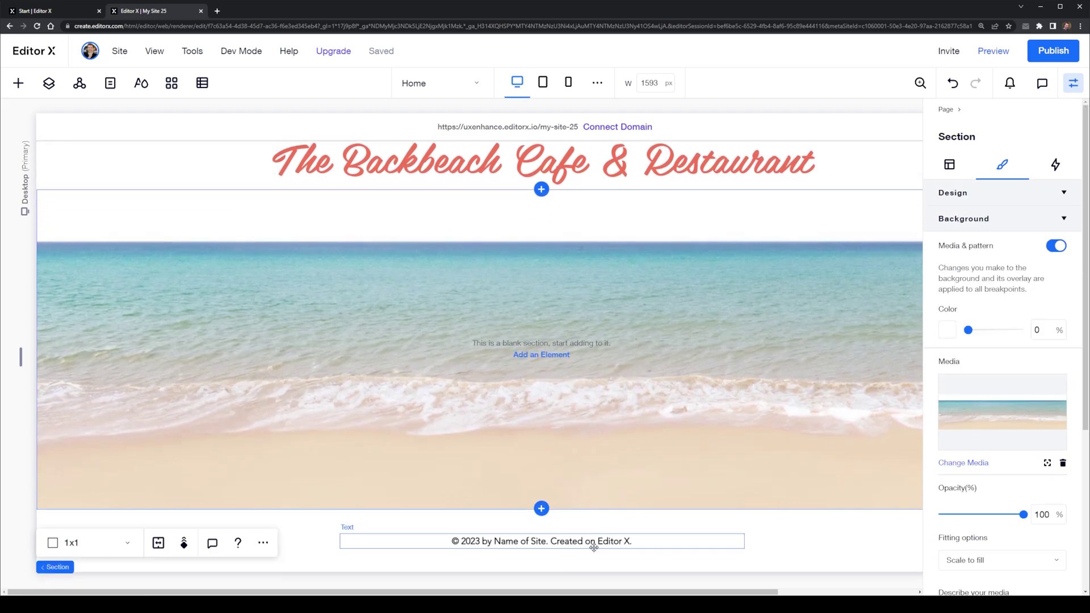
pyautogui.click(542, 508)
pyautogui.click(500, 449)
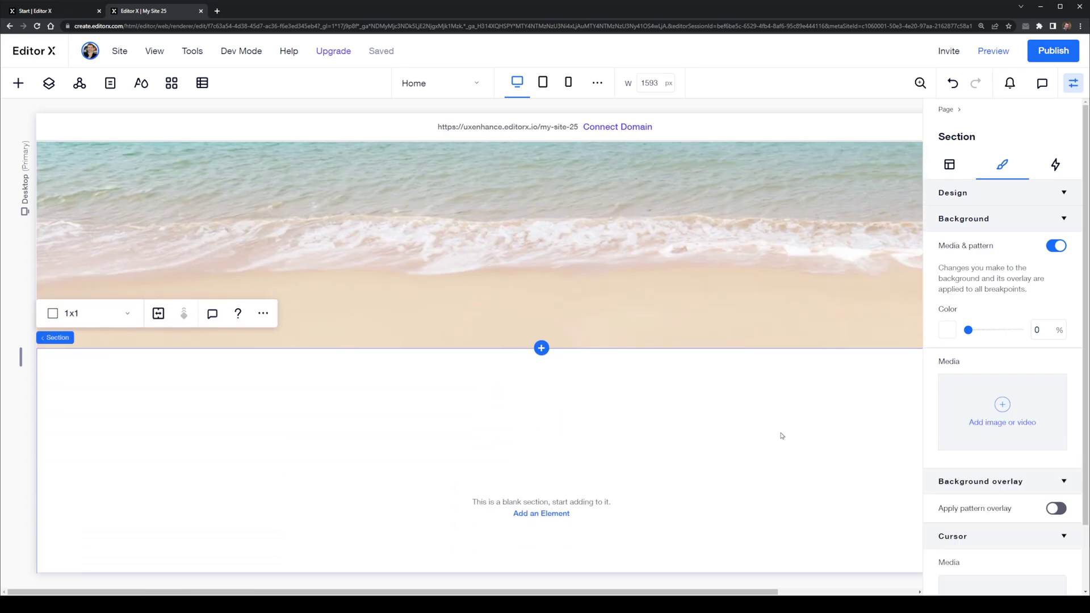
# Step: Fill the new section's background with a custom sand color matching the beach image
pyautogui.click(946, 329)
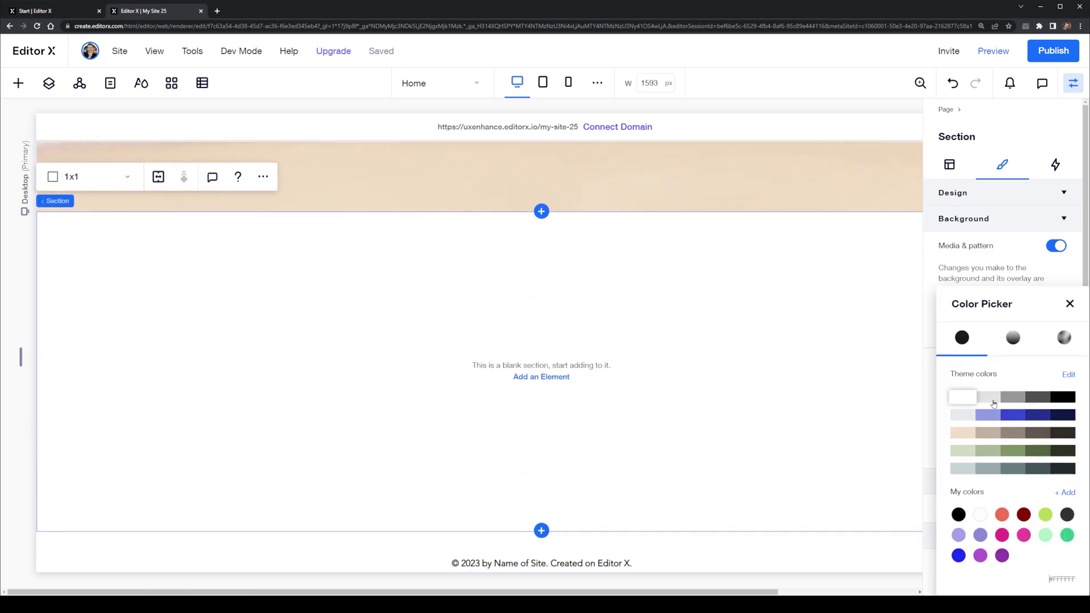
pyautogui.click(1065, 492)
pyautogui.hotkey('ctrl', 'v')
pyautogui.click(1047, 576)
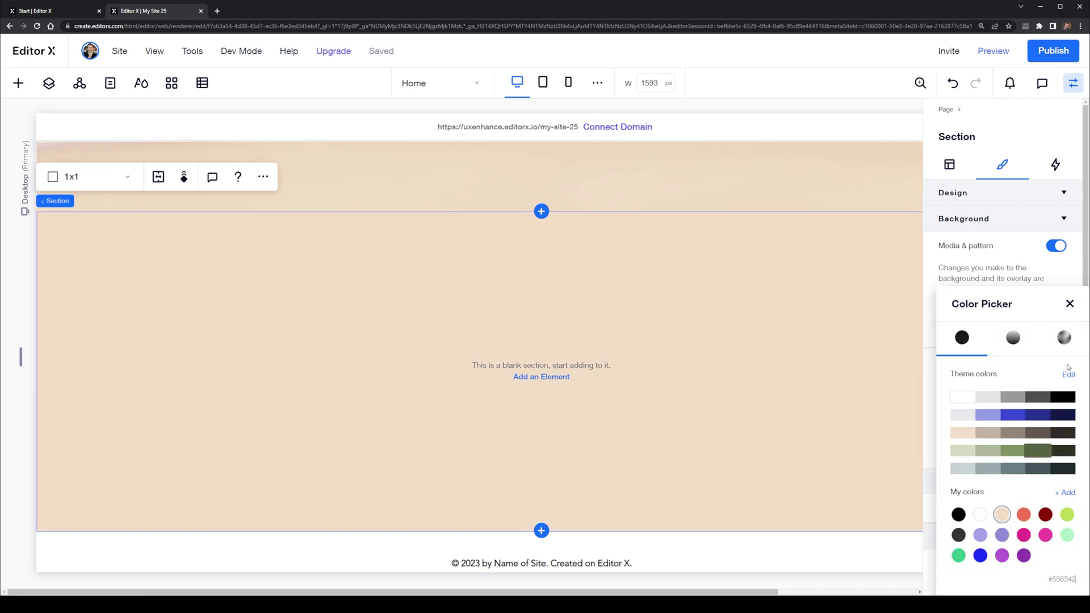
pyautogui.click(1069, 304)
pyautogui.scroll(10, 791, 389)
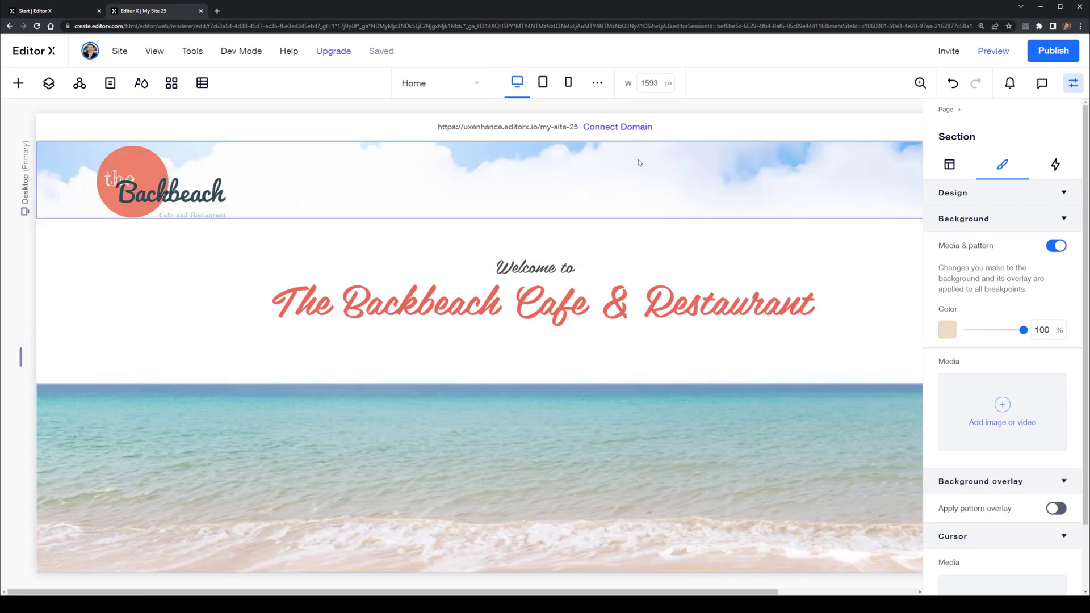
pyautogui.scroll(-5, 803, 260)
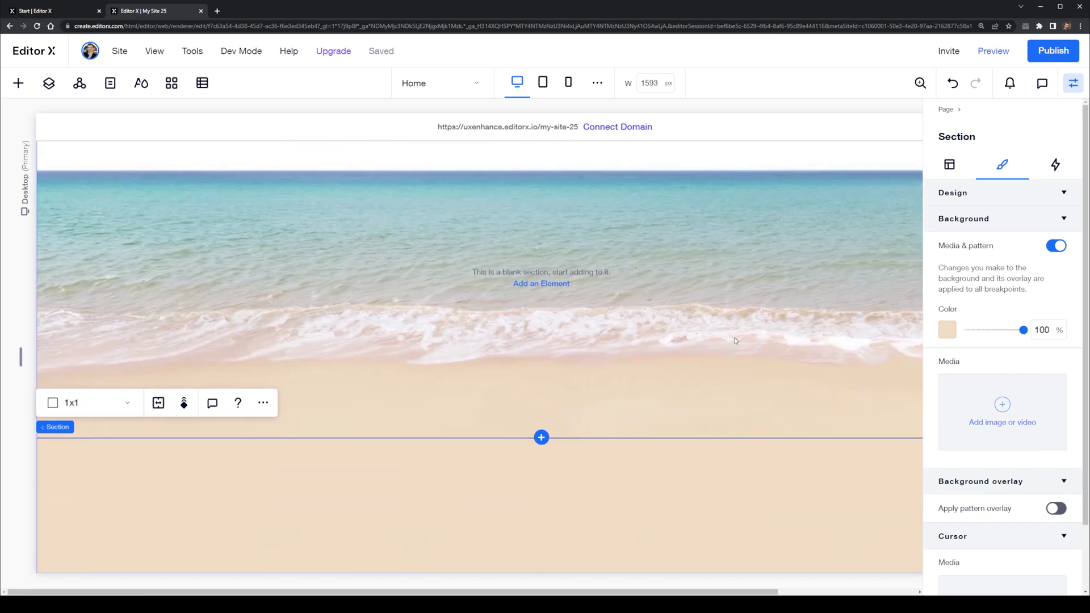
# Step: Reduce the height of the beach section so the sea horizon sits just below the cafe name heading
pyautogui.click(730, 365)
pyautogui.click(547, 583)
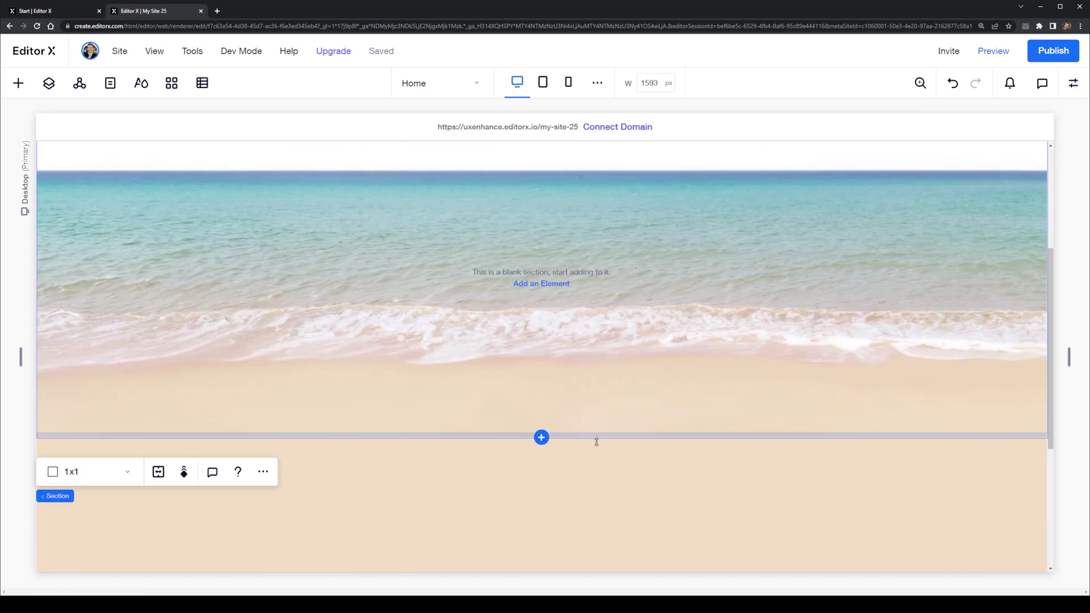
pyautogui.click(523, 468)
pyautogui.moveTo(488, 434); pyautogui.dragTo(489, 376)
pyautogui.scroll(2, 490, 383)
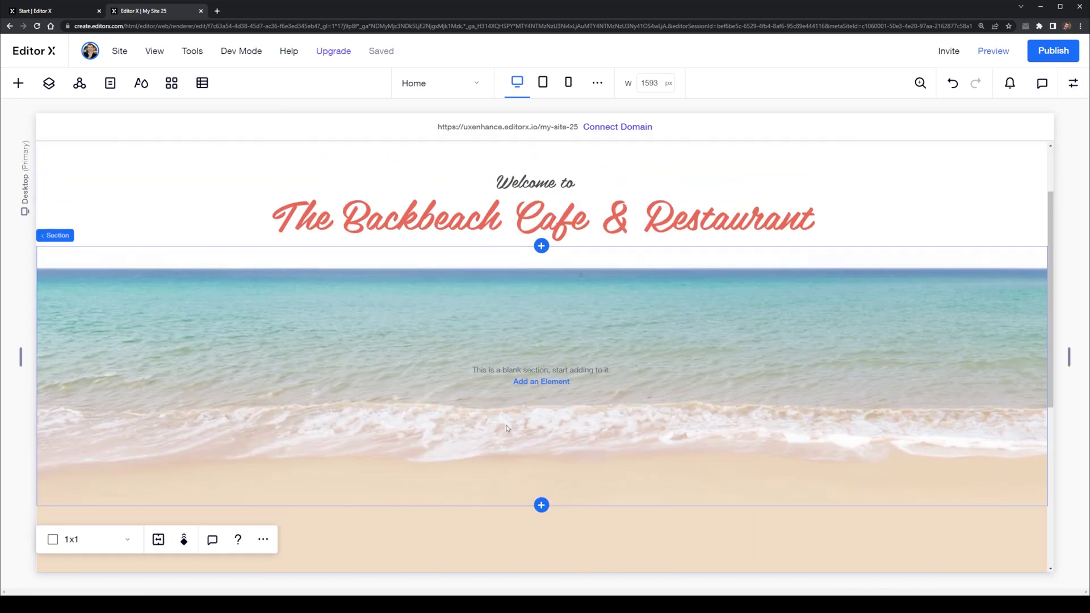
pyautogui.moveTo(497, 500); pyautogui.dragTo(494, 442)
pyautogui.scroll(2, 500, 449)
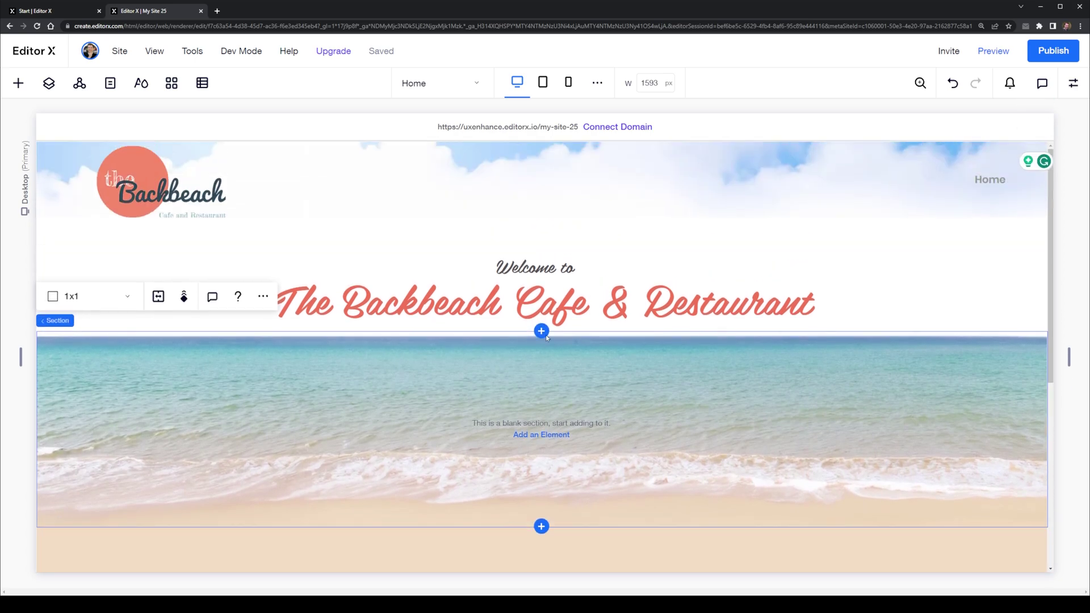
# Step: Move "Welcome to" and the cafe name heading left so both line up beneath the logo
pyautogui.click(561, 296)
pyautogui.keyDown('shift'); pyautogui.click(510, 264); pyautogui.keyUp('shift')
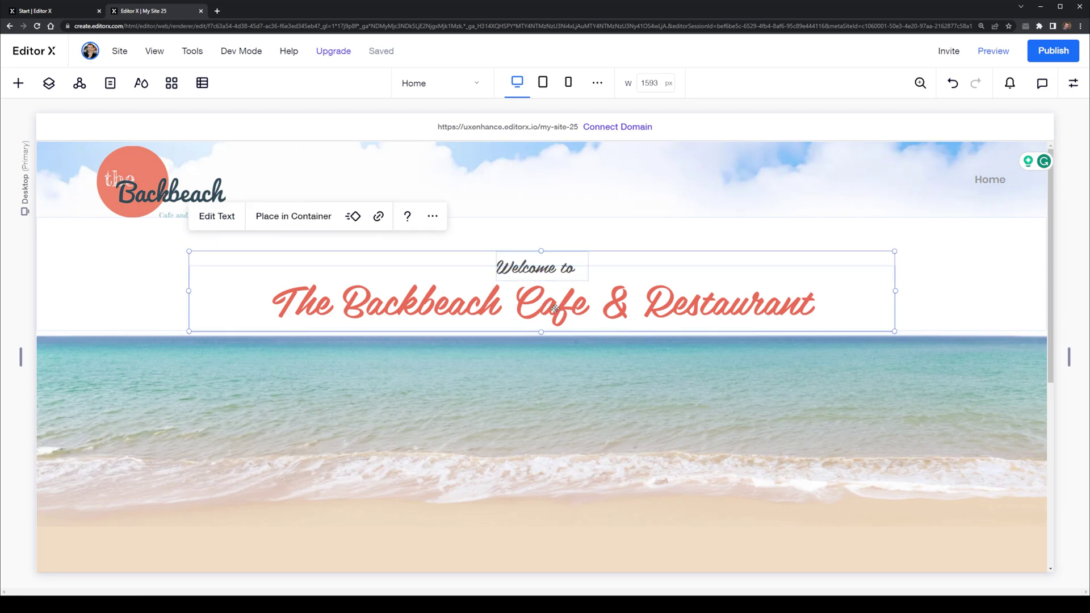
pyautogui.click(533, 268)
pyautogui.moveTo(533, 268); pyautogui.dragTo(137, 262)
pyautogui.moveTo(361, 299); pyautogui.dragTo(177, 299)
pyautogui.click(233, 413)
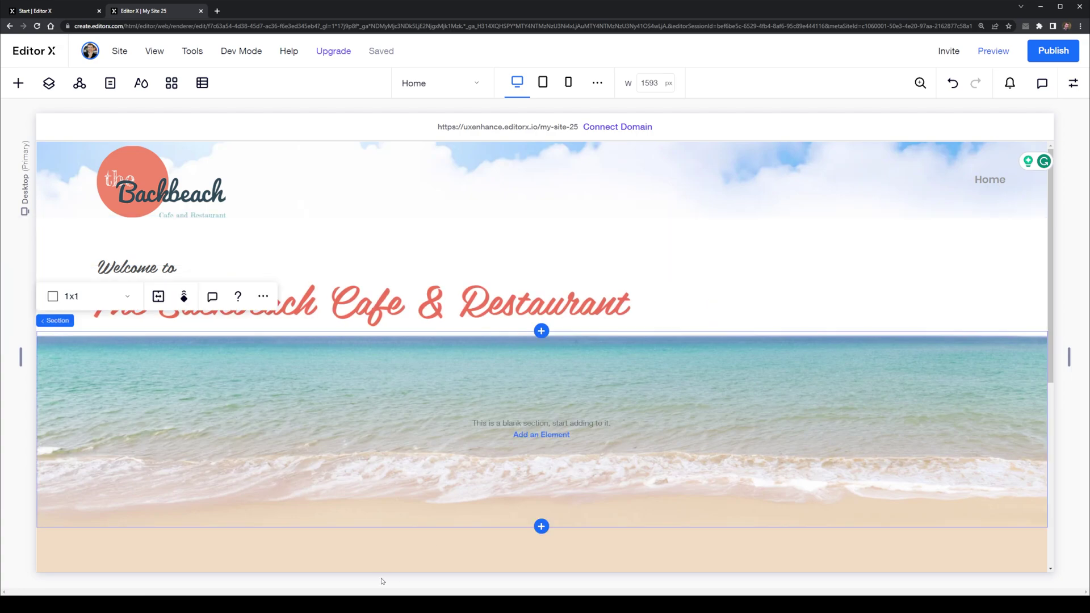
# Step: Place a container about 19.4% wide and 280 px high beneath the headings, overlapping the beach and sand sections, and open its properties
pyautogui.click(386, 539)
pyautogui.click(18, 83)
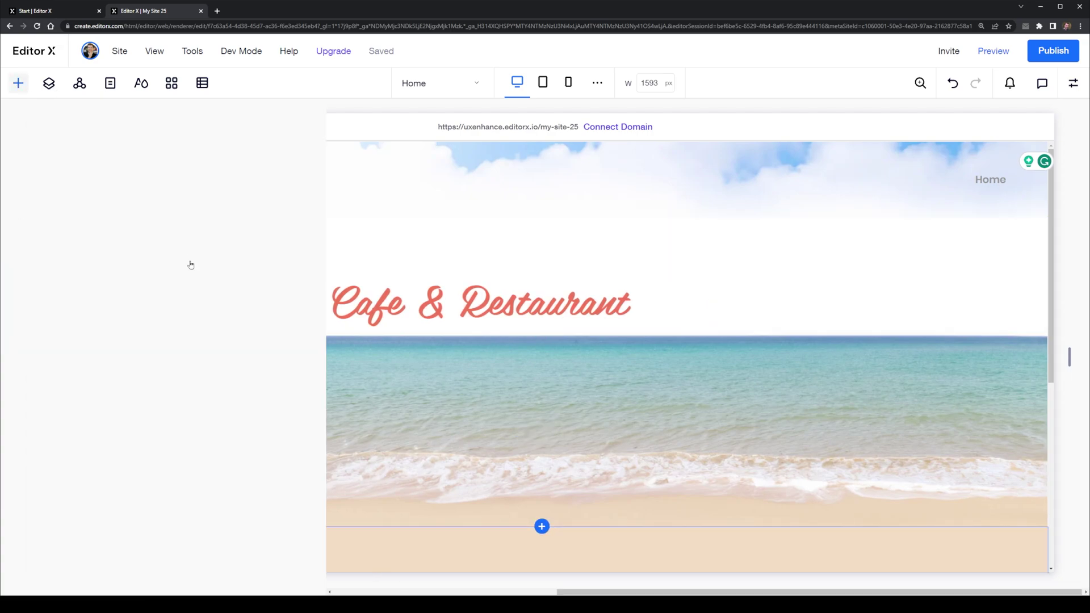
pyautogui.moveTo(216, 335); pyautogui.dragTo(236, 483)
pyautogui.moveTo(429, 484); pyautogui.dragTo(279, 470)
pyautogui.scroll(-1, 179, 392)
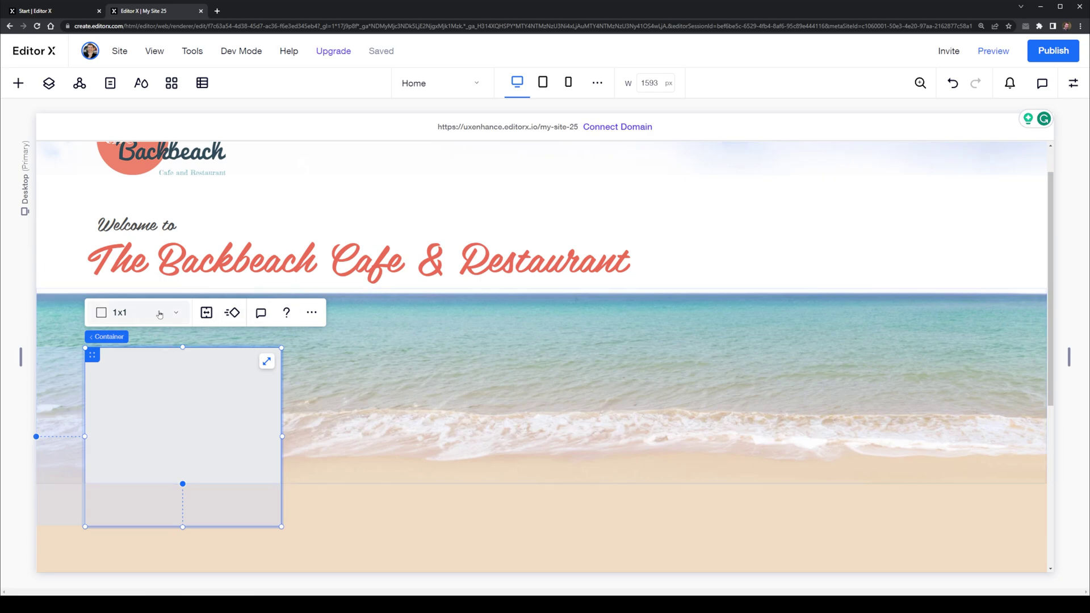
pyautogui.click(1073, 83)
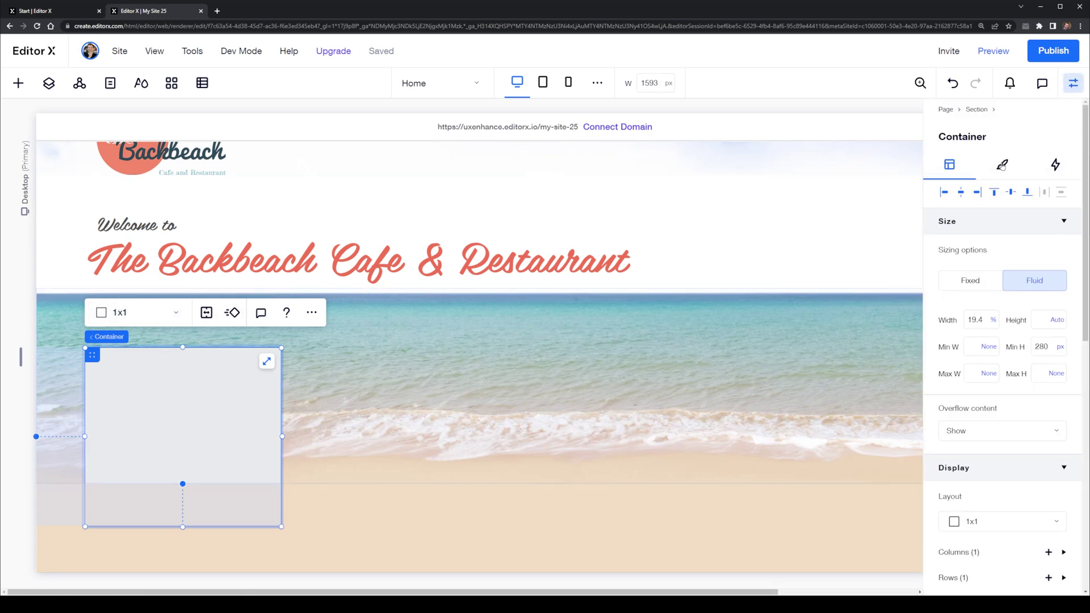
# Step: Fill the container with the saved coral red from My colors and round all its corners to 15 px
pyautogui.click(1001, 164)
pyautogui.click(946, 264)
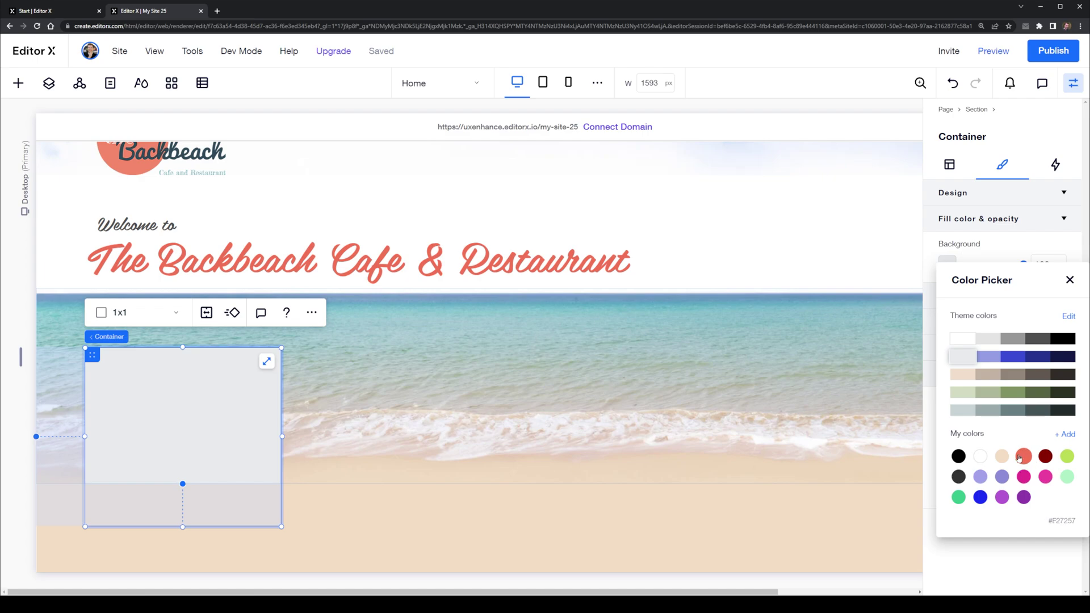
pyautogui.click(1021, 457)
pyautogui.click(1070, 280)
pyautogui.click(1064, 321)
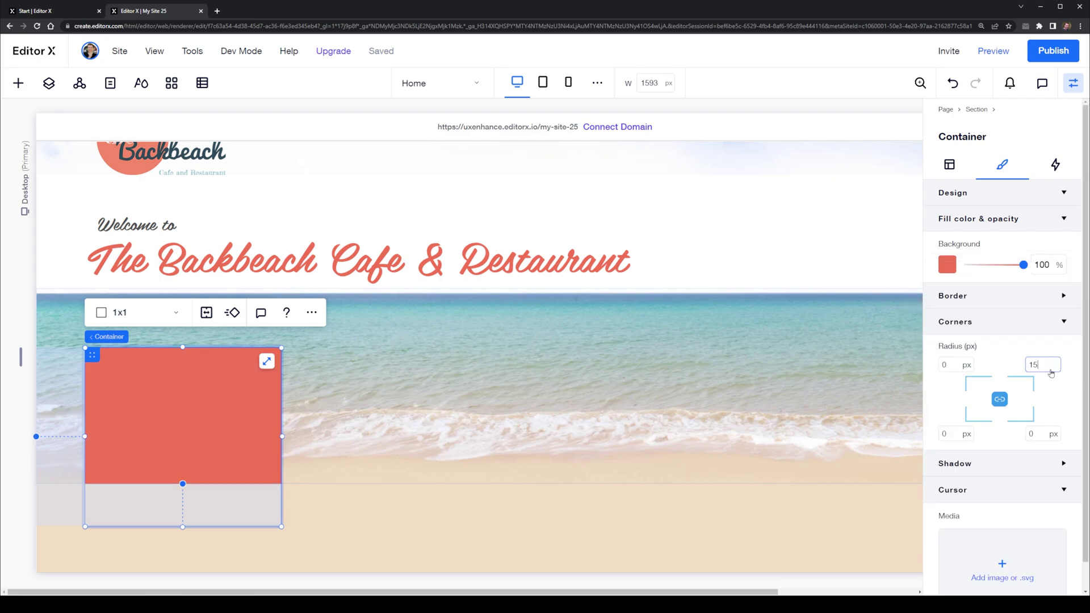
pyautogui.press('Return')
pyautogui.click(423, 417)
pyautogui.click(213, 420)
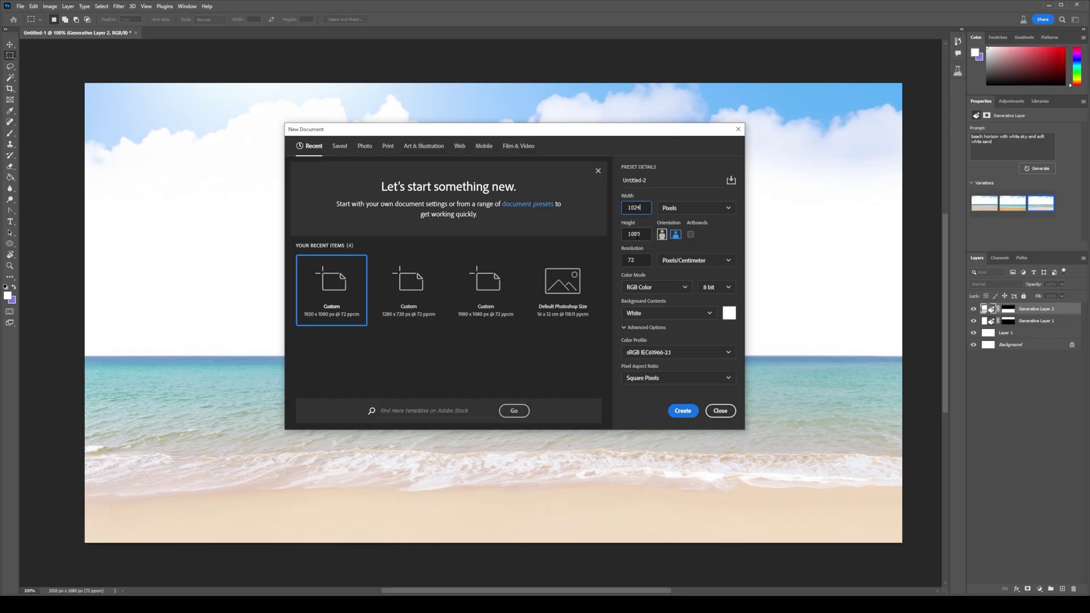
# Step: Switch to Photoshop, create a 1024 × 1024 px document and fill its whole canvas with Generative Fill using "a plate of steak, chips and salad"
pyautogui.doubleClick(638, 234)
pyautogui.click(683, 411)
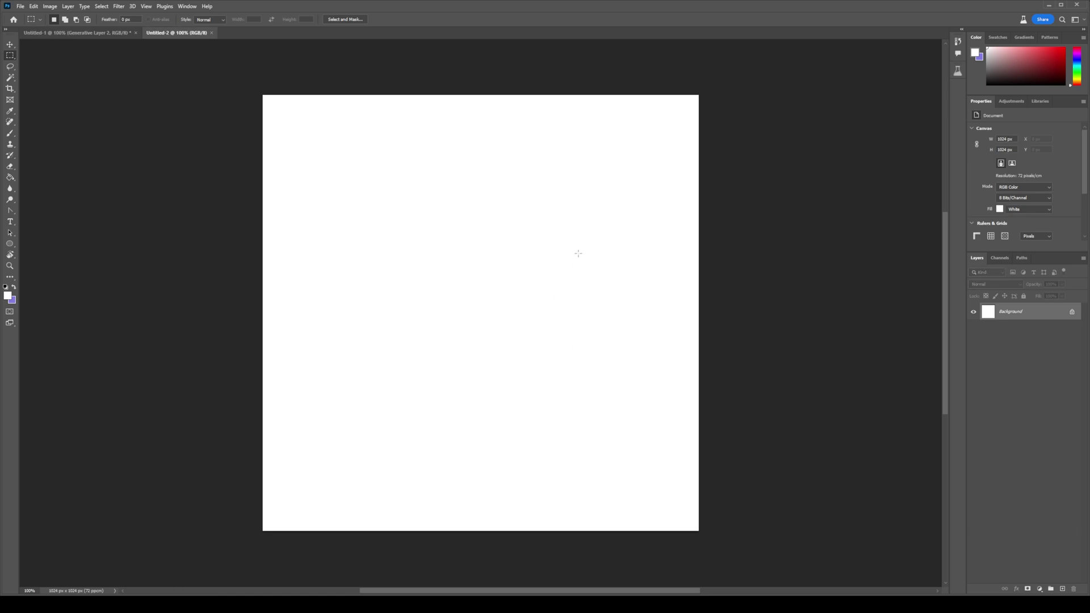
pyautogui.moveTo(62, 81); pyautogui.dragTo(754, 528)
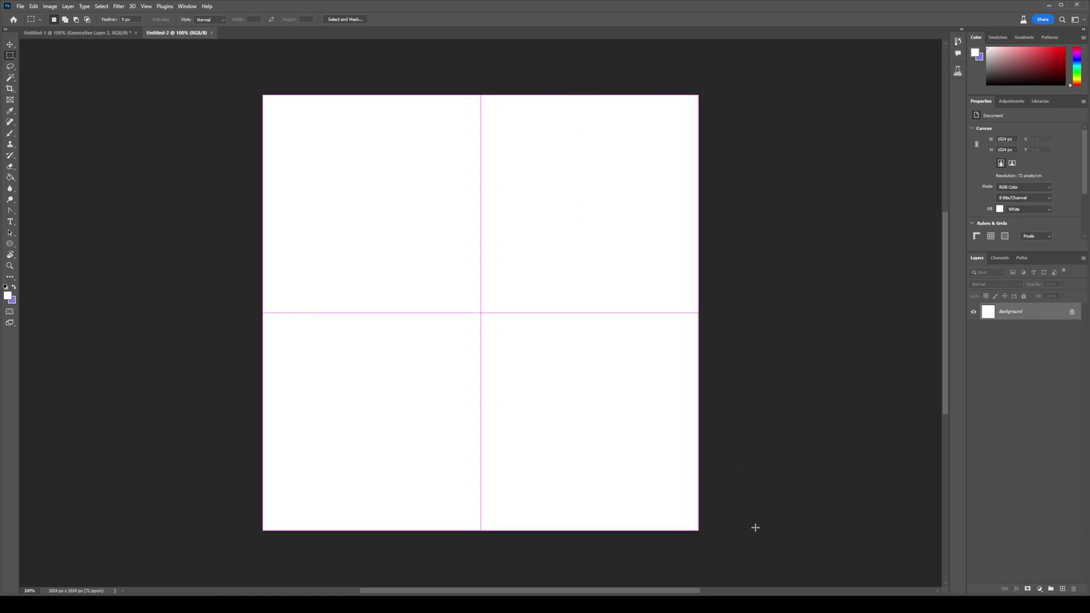
pyautogui.rightClick(515, 279)
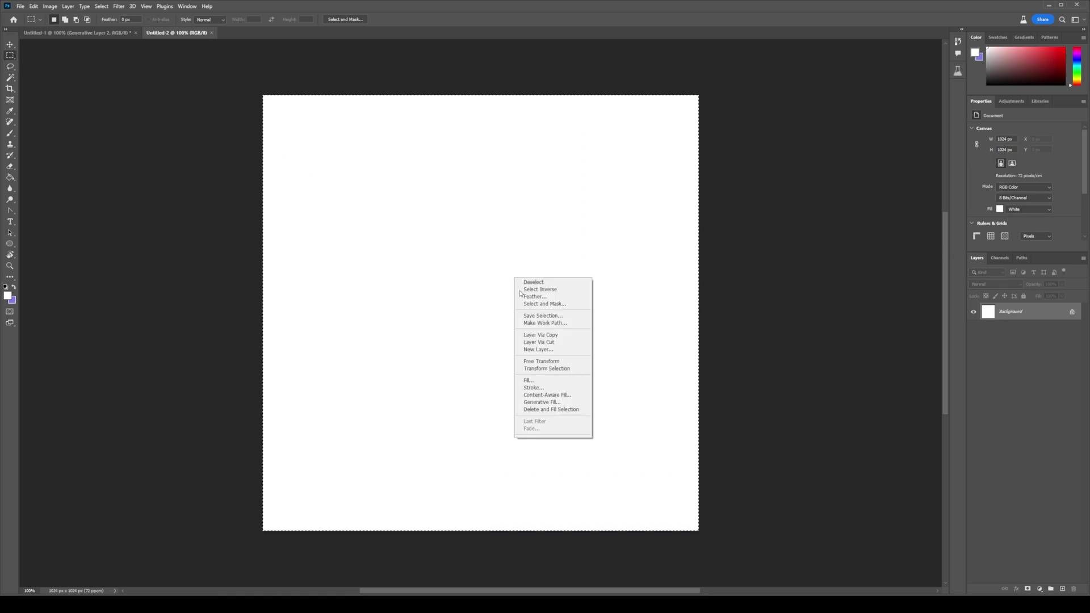
pyautogui.click(559, 405)
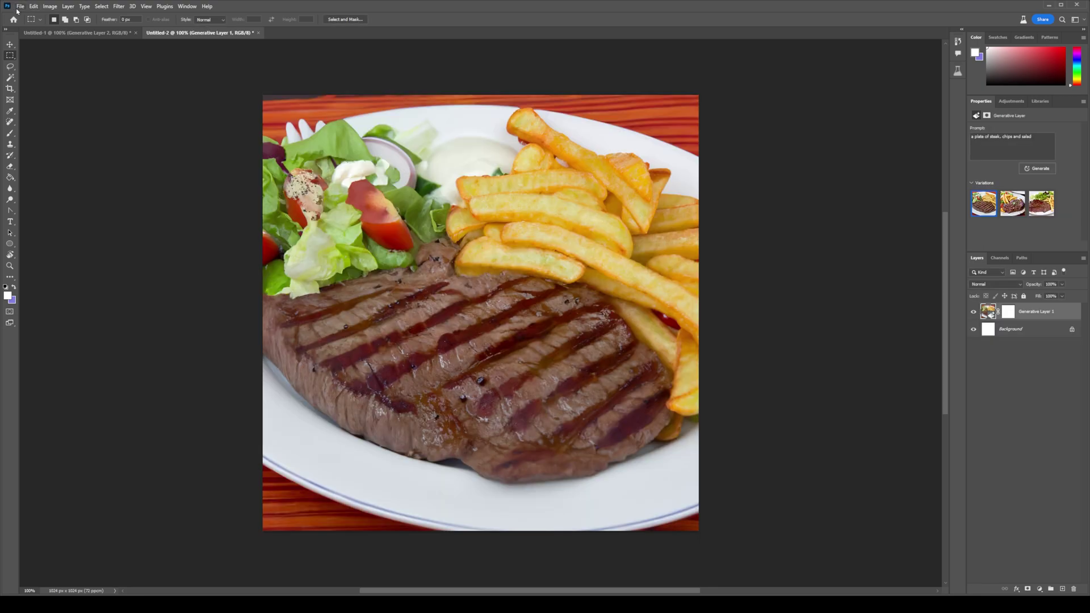
# Step: Export the generated steak and chips image with Save for Web
pyautogui.click(20, 7)
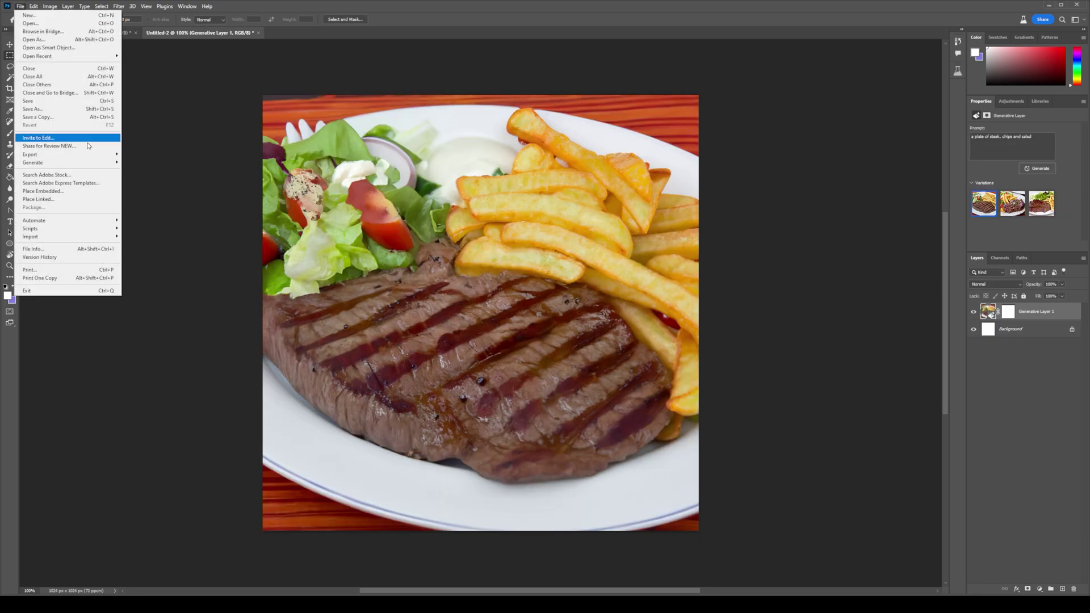
pyautogui.moveTo(99, 157)
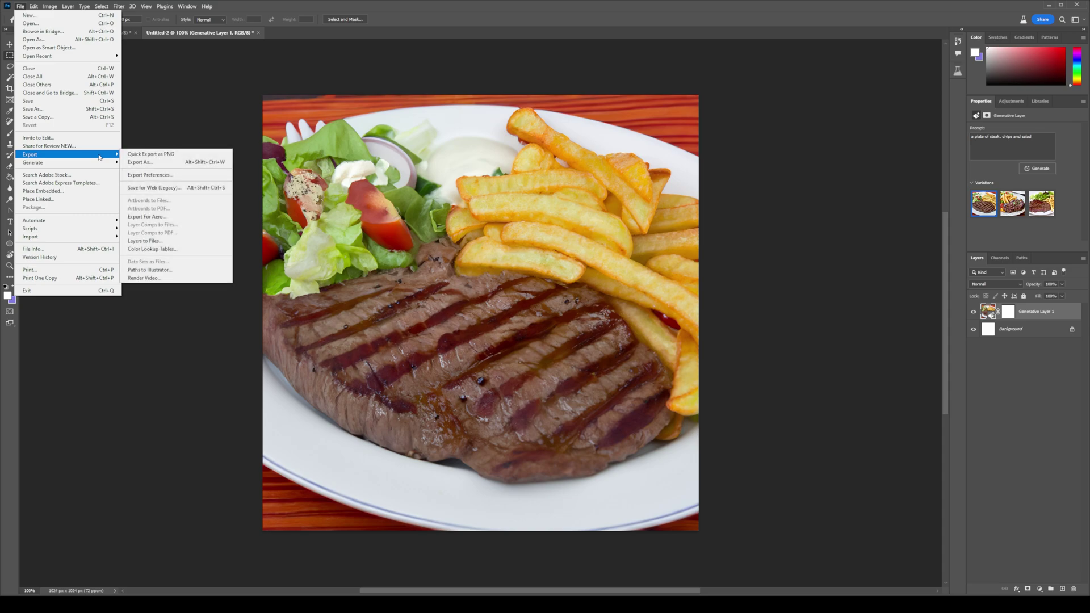
pyautogui.click(182, 187)
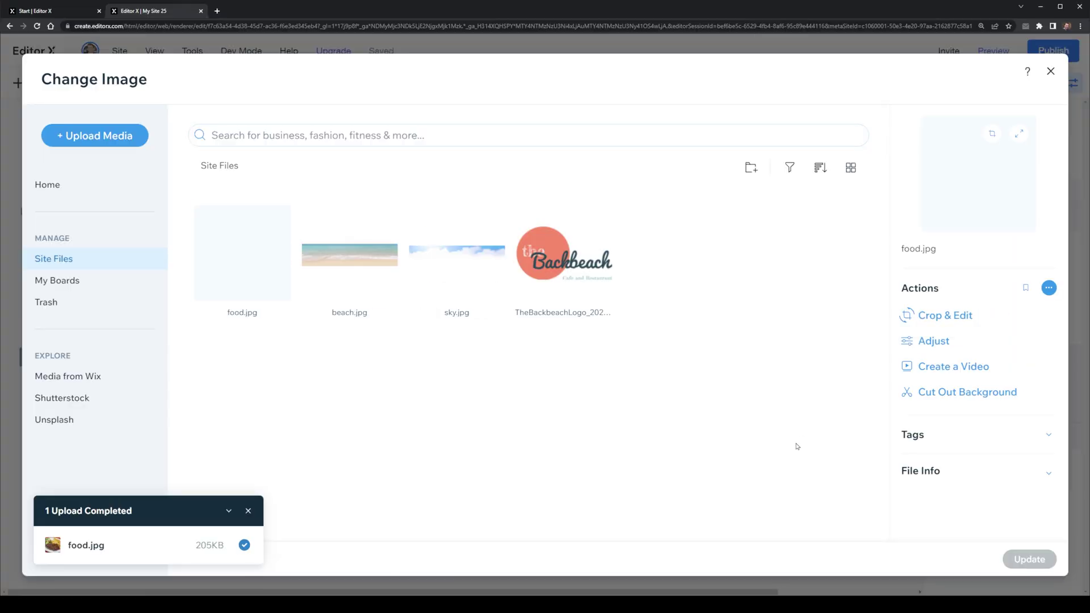
# Step: Switch to Editor X, insert food.jpg as the image inside the coral container and enlarge it to nearly the container's width
pyautogui.click(1030, 561)
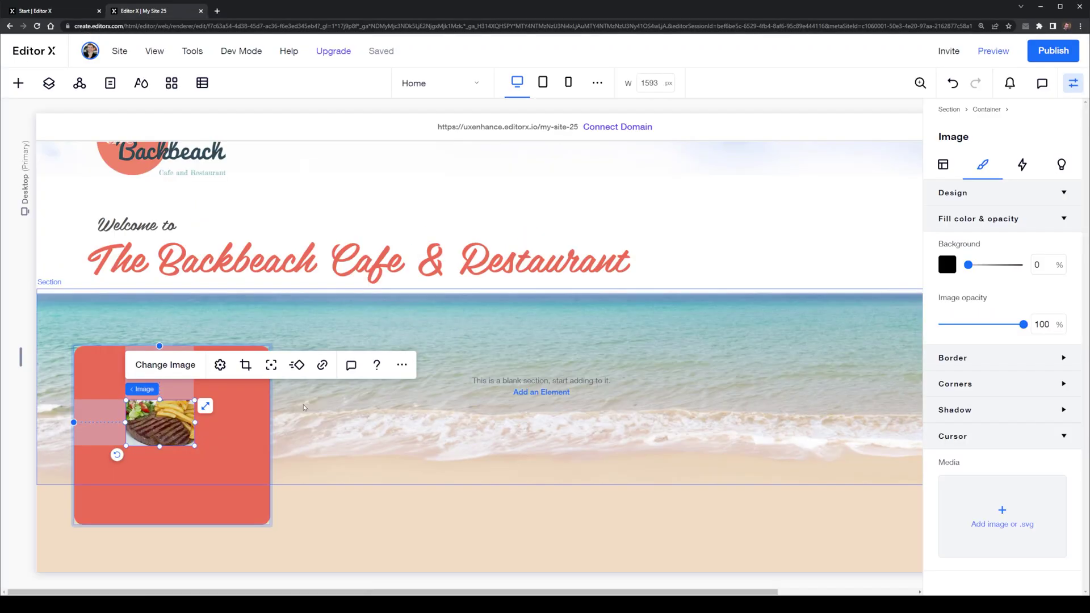
pyautogui.moveTo(193, 444); pyautogui.dragTo(261, 477)
pyautogui.moveTo(219, 421); pyautogui.dragTo(218, 422)
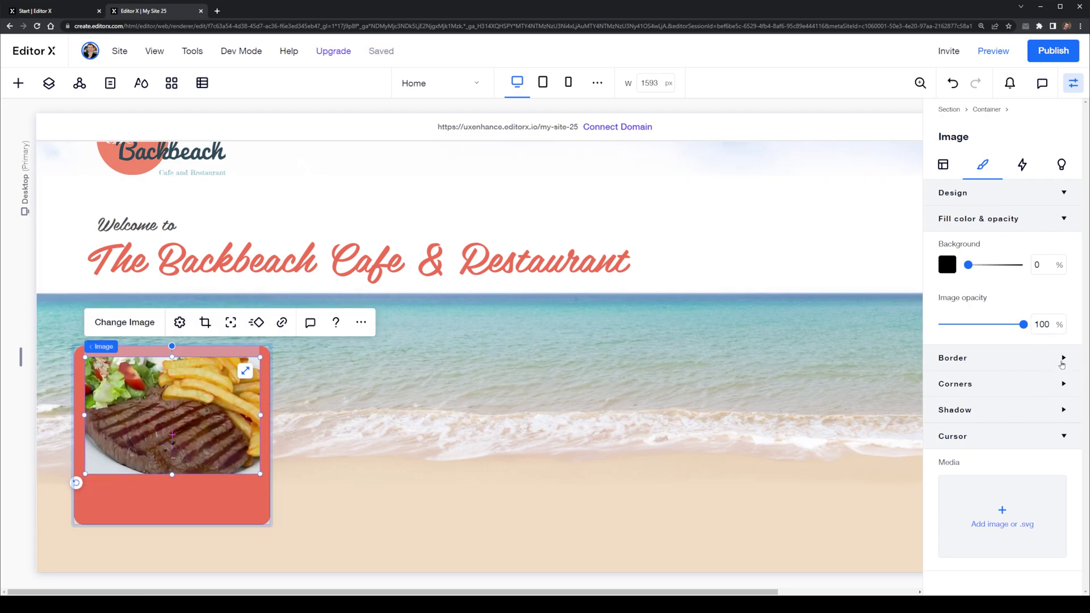
# Step: Round the corners of the food image and nudge it slightly down inside the coral container
pyautogui.click(1062, 359)
pyautogui.click(1060, 356)
pyautogui.click(1061, 383)
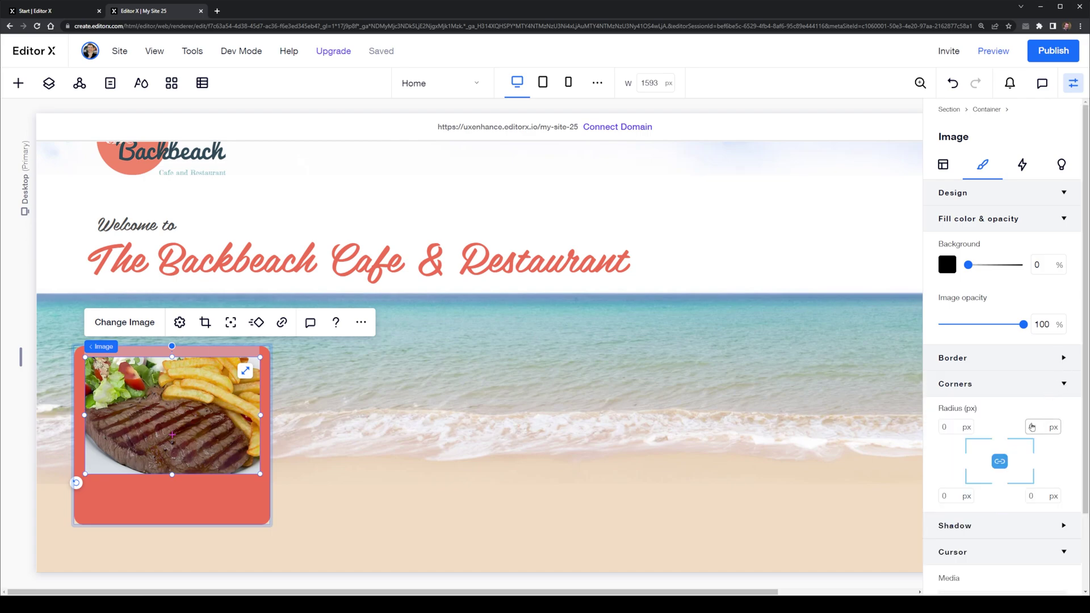
pyautogui.press('Return')
pyautogui.click(262, 504)
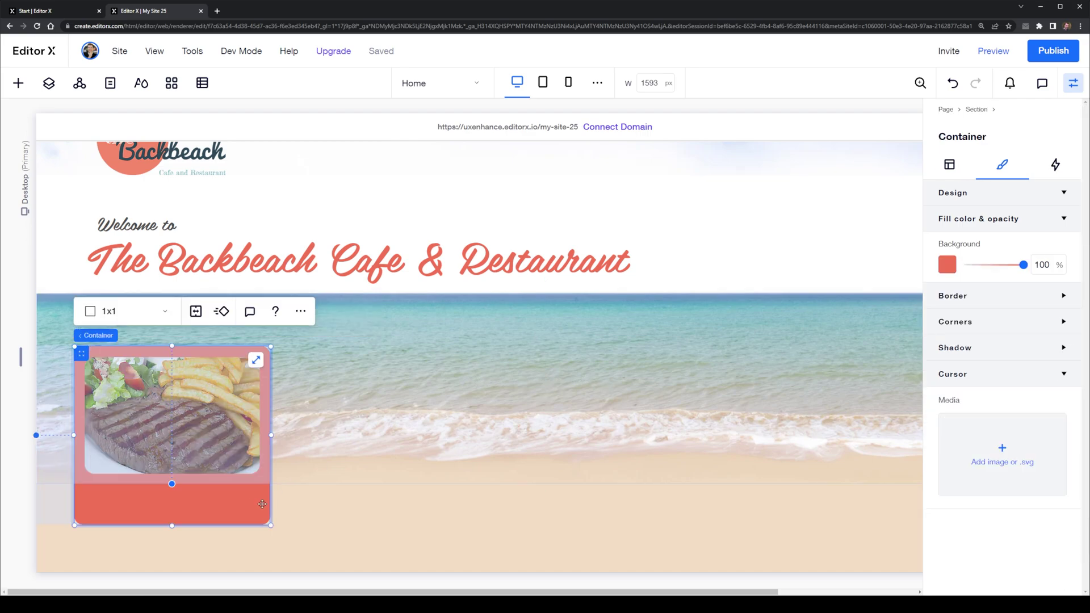
pyautogui.click(445, 565)
pyautogui.moveTo(150, 384); pyautogui.dragTo(150, 388)
pyautogui.click(454, 544)
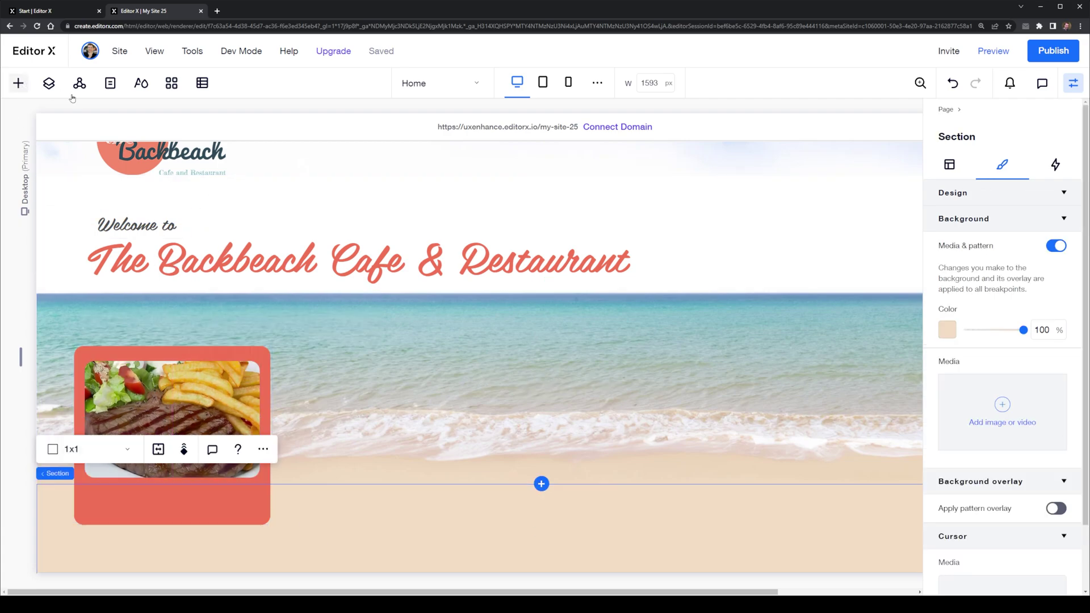
# Step: Add a Heading 2 title reading "Lunch Menu" beneath the food image on the coral container
pyautogui.click(18, 83)
pyautogui.moveTo(162, 187); pyautogui.dragTo(164, 502)
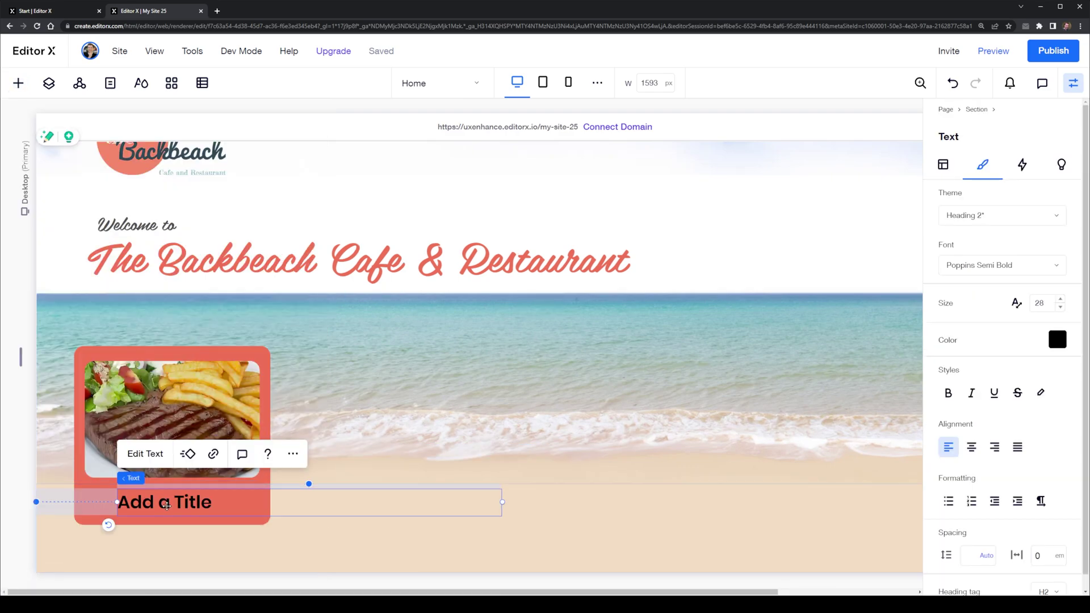
pyautogui.doubleClick(166, 505)
pyautogui.write('Lunch Menu')
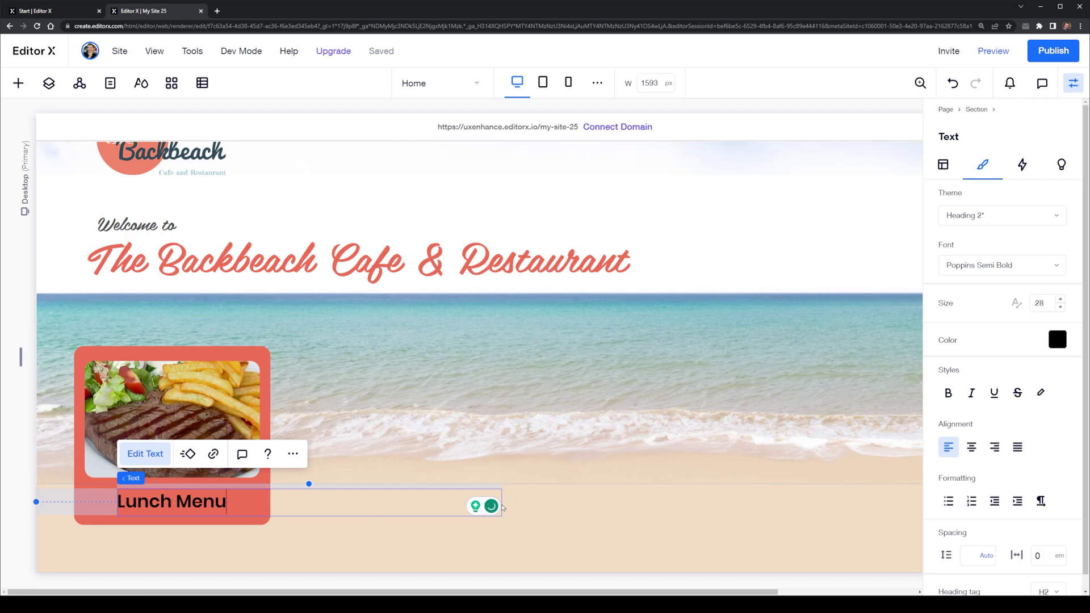
pyautogui.click(213, 551)
# Step: Narrow the "Lunch Menu" text box so the title sits centered beneath the food image, and hide the properties inspector
pyautogui.click(249, 503)
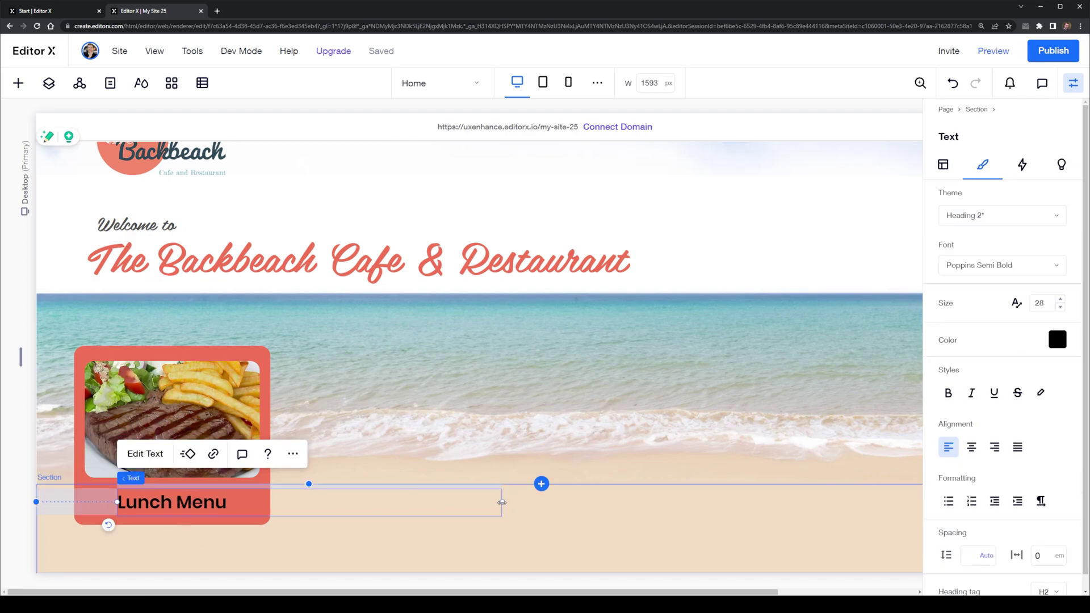
pyautogui.moveTo(502, 503); pyautogui.dragTo(185, 506)
pyautogui.click(420, 525)
pyautogui.scroll(1, 482, 488)
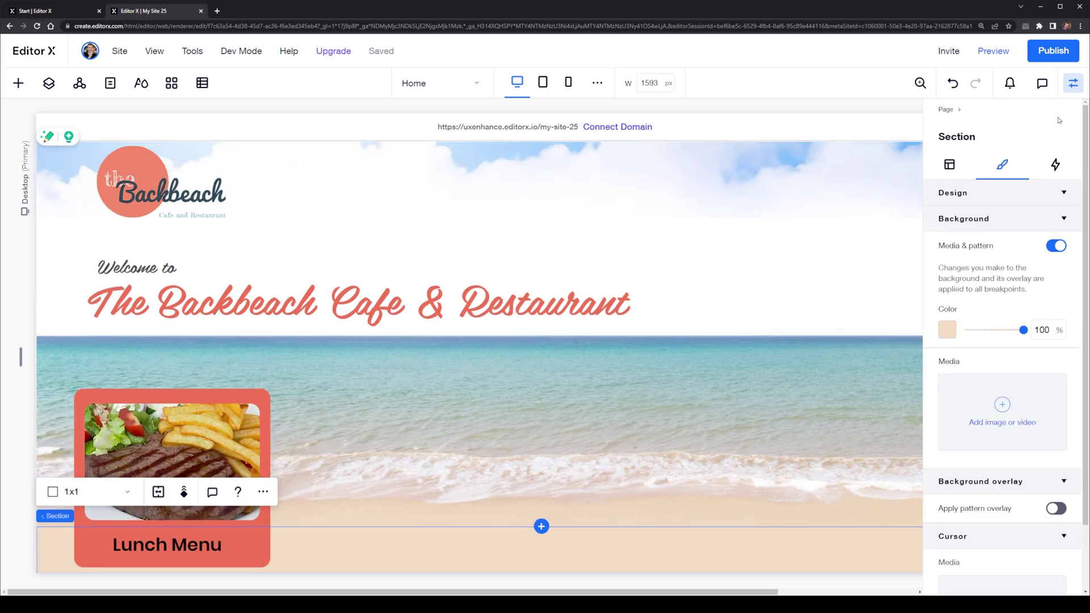
pyautogui.click(1072, 83)
# Step: Switch to Discord and have the Midjourney Bot imagine "a dish of steak fries and salad on a plate"
pyautogui.click(671, 208)
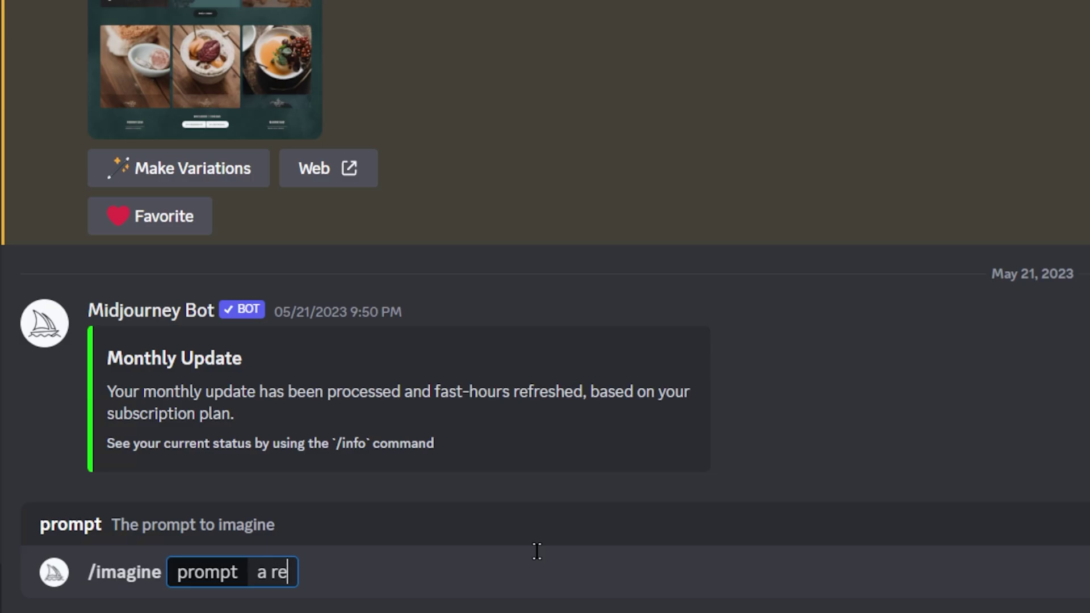
pyautogui.press('BackSpace')
pyautogui.press('BackSpace')
pyautogui.write('dish of ')
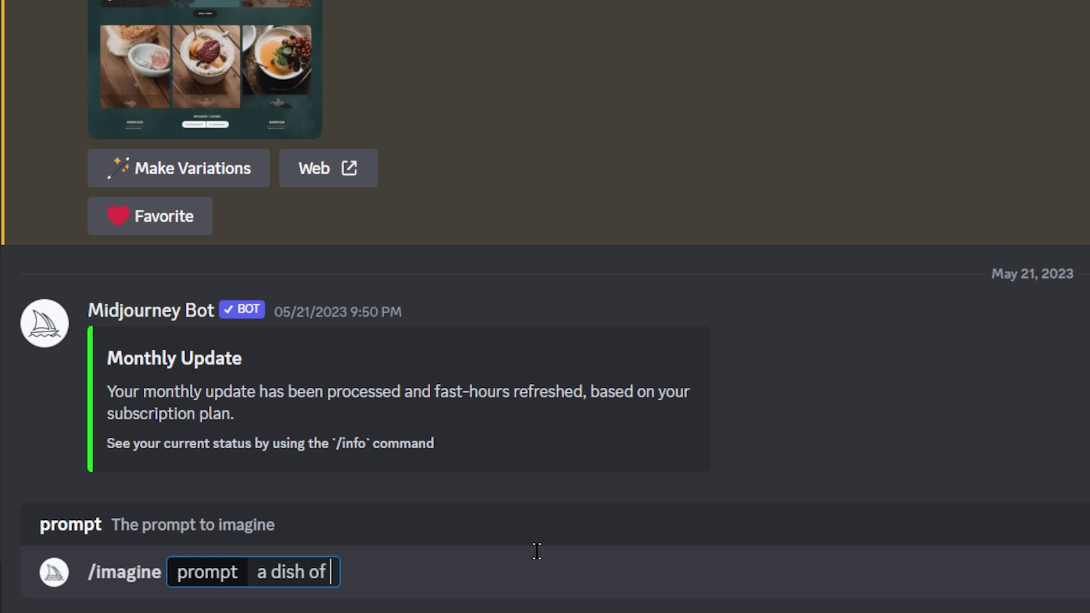
pyautogui.write('steak, c')
pyautogui.press('BackSpace')
pyautogui.press('BackSpace')
pyautogui.press('BackSpace')
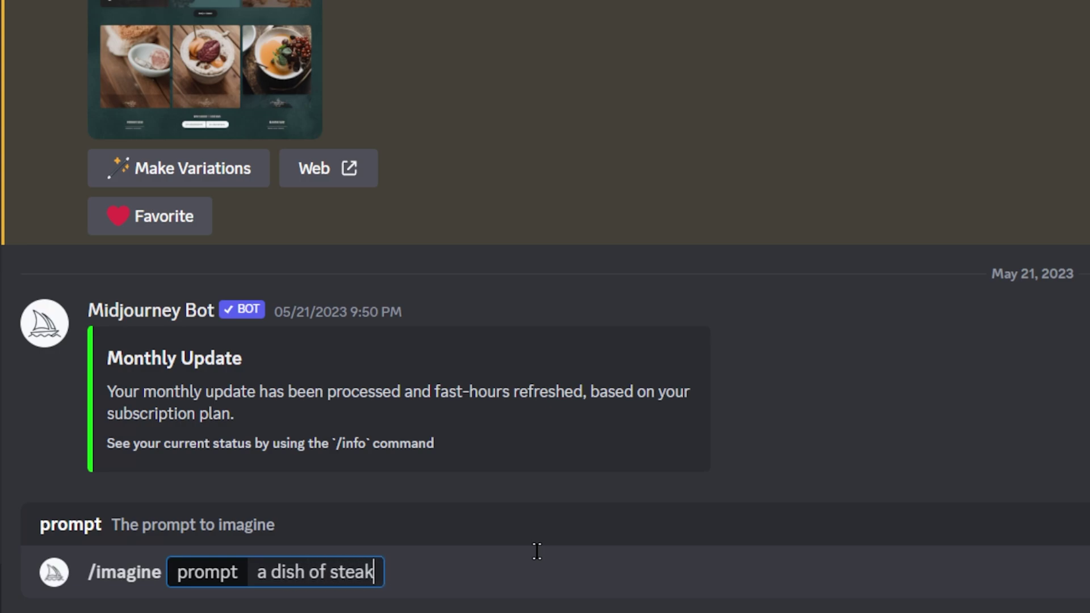
pyautogui.write('fries and ')
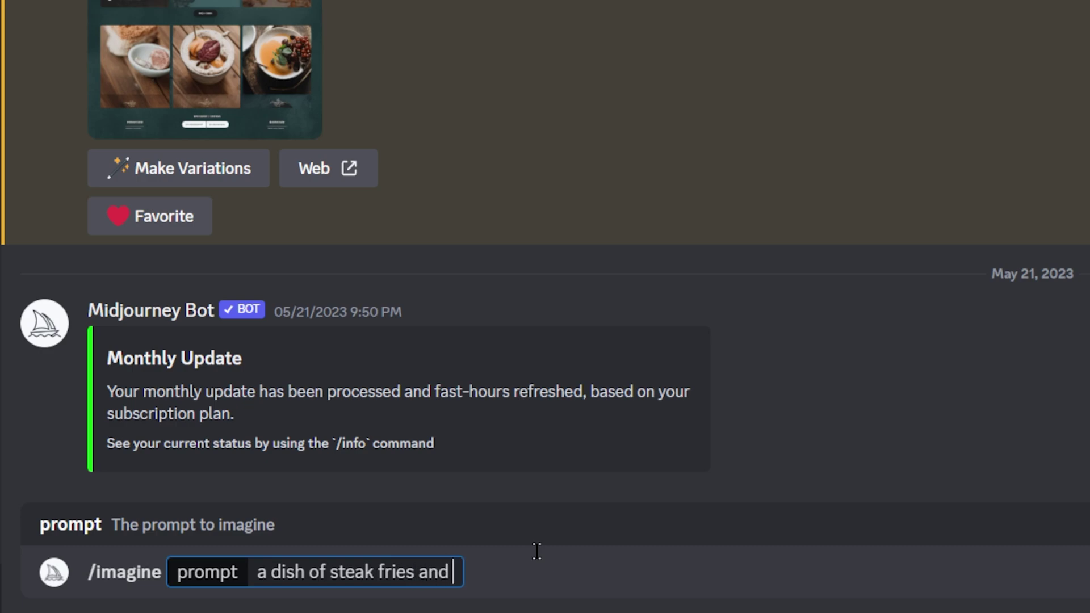
pyautogui.write('salad on a plate')
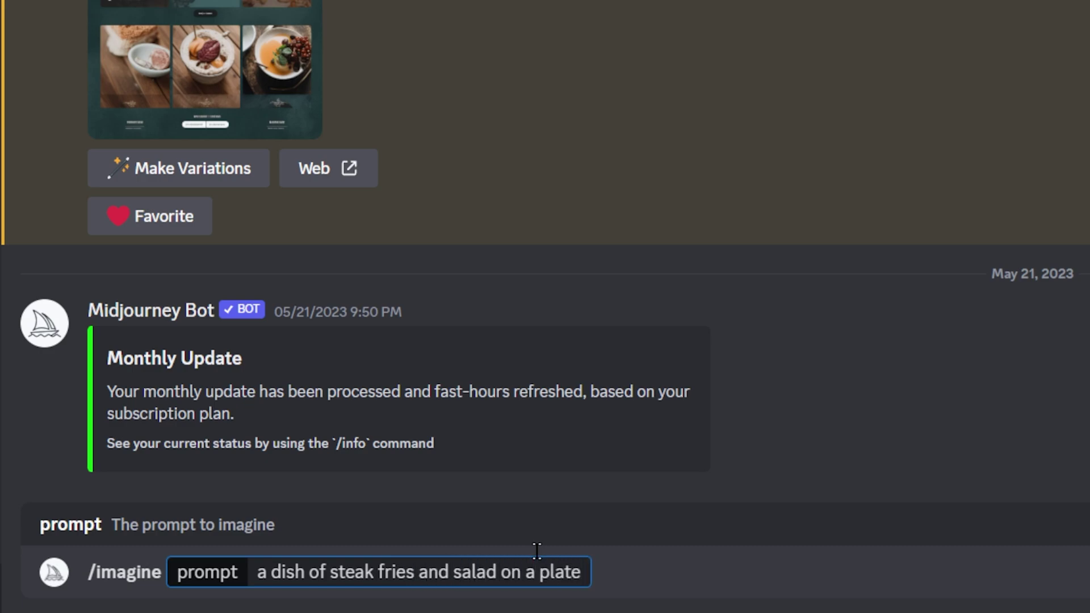
pyautogui.press('Return')
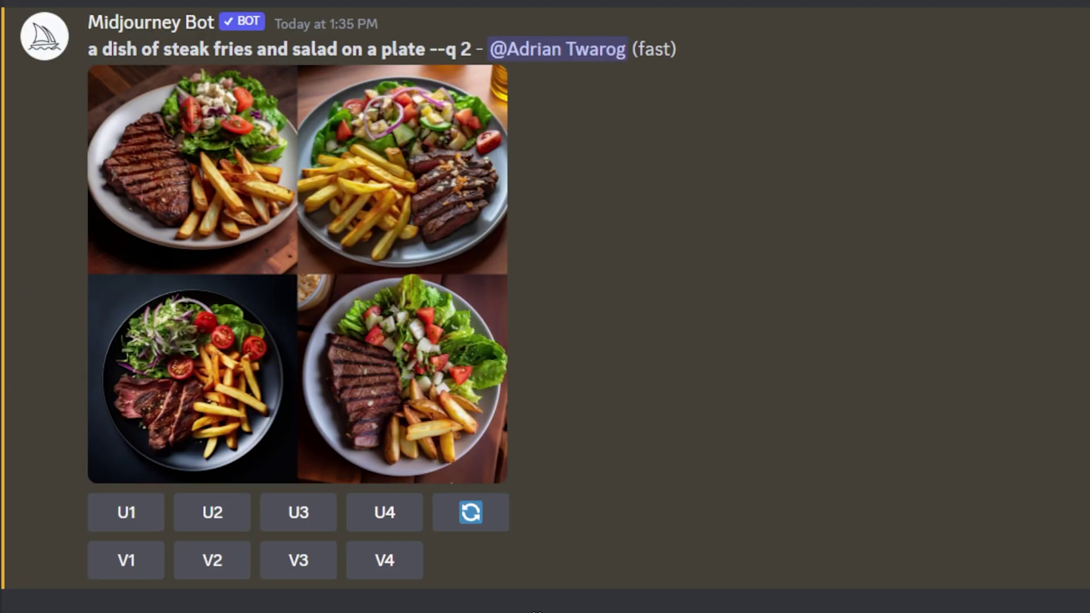
# Step: Enlarge the Midjourney results and copy the steak, fries and salad picture into a new Photoshop document
pyautogui.click(444, 366)
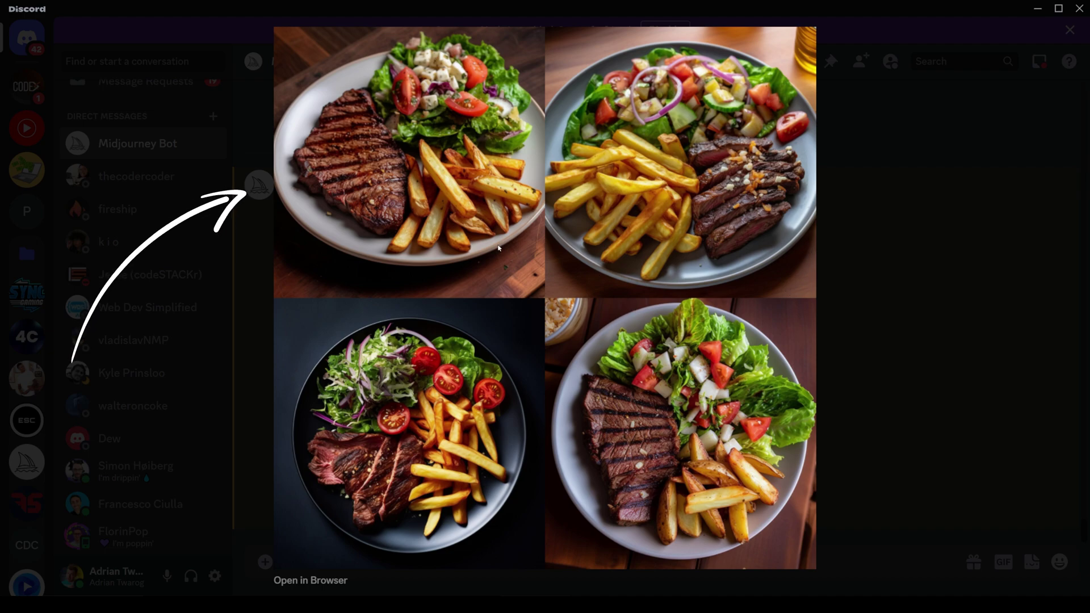
pyautogui.rightClick(478, 214)
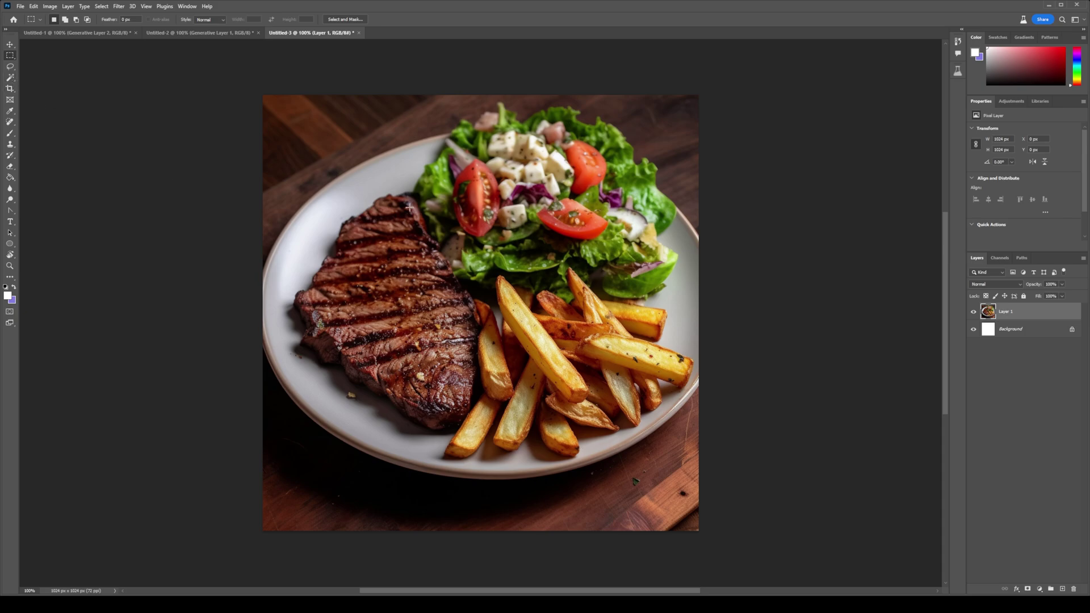
# Step: Lasso the fries on the plate and use Generative Fill to replace them, extending the greens with the prompt "salad"
pyautogui.press('l')
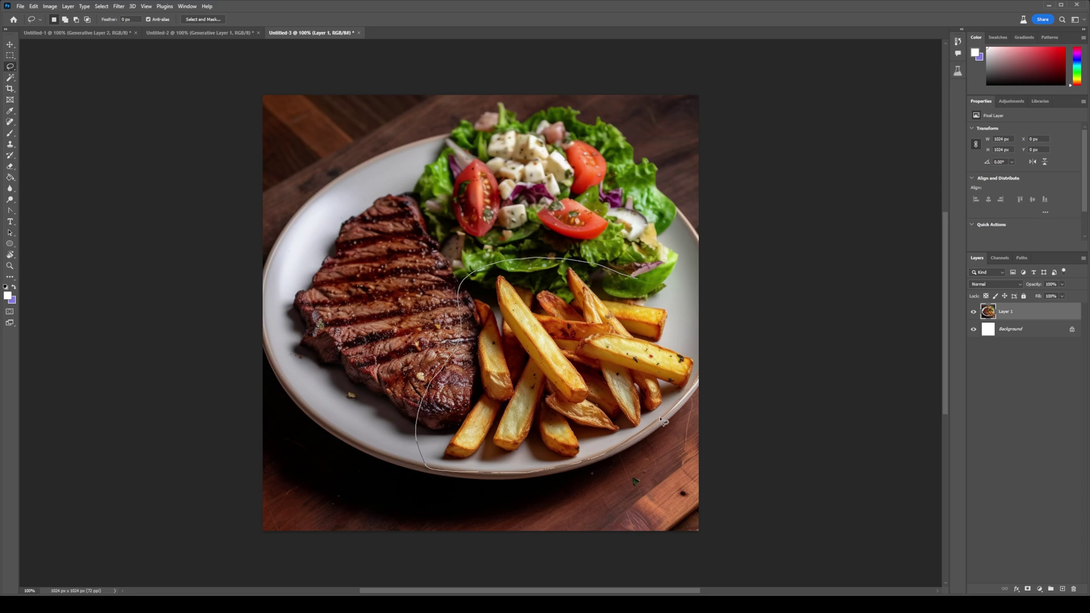
pyautogui.moveTo(662, 285); pyautogui.dragTo(639, 278)
pyautogui.rightClick(536, 337)
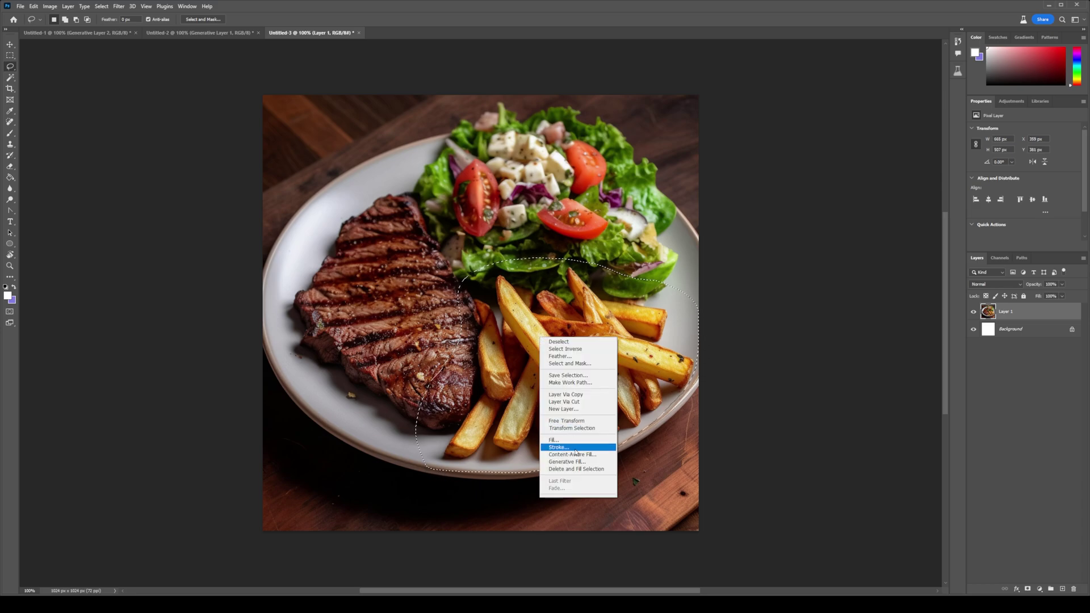
pyautogui.click(576, 431)
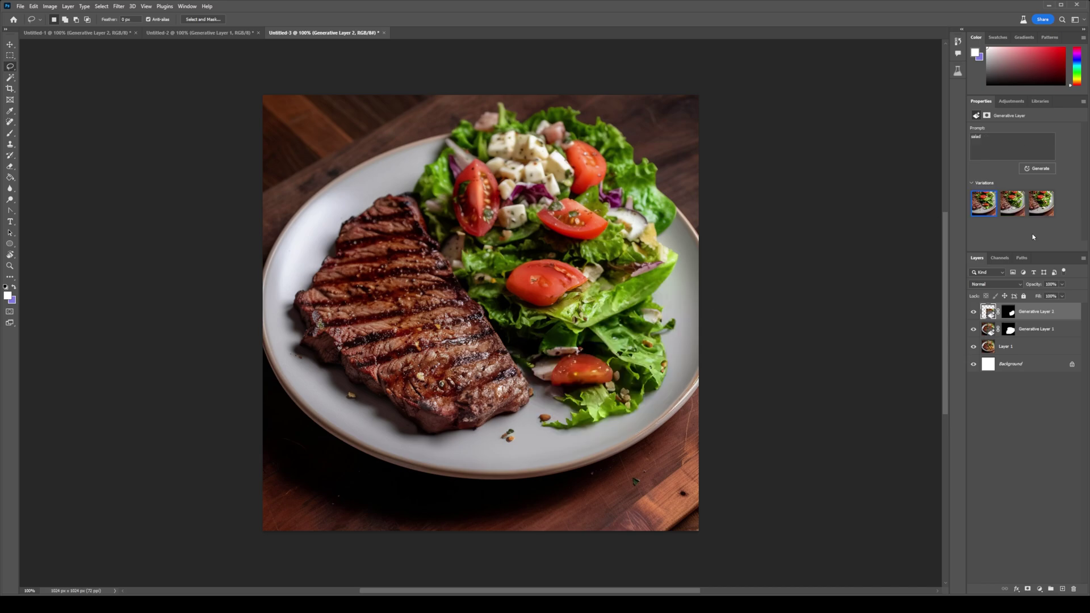
# Step: Export the edited steak and salad image with Save for Web
pyautogui.click(20, 7)
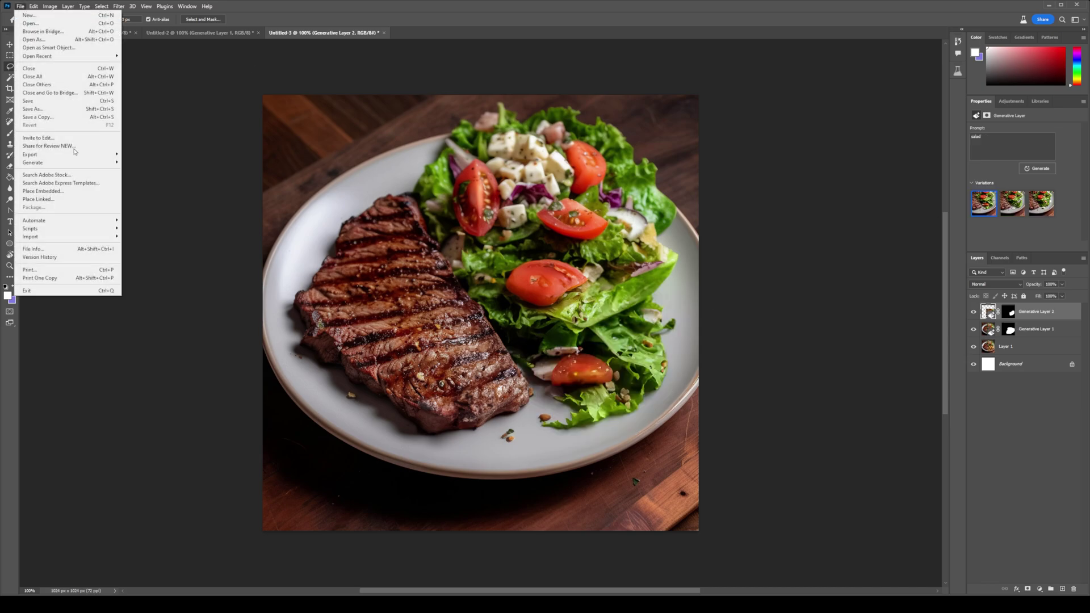
pyautogui.moveTo(51, 155)
pyautogui.click(186, 189)
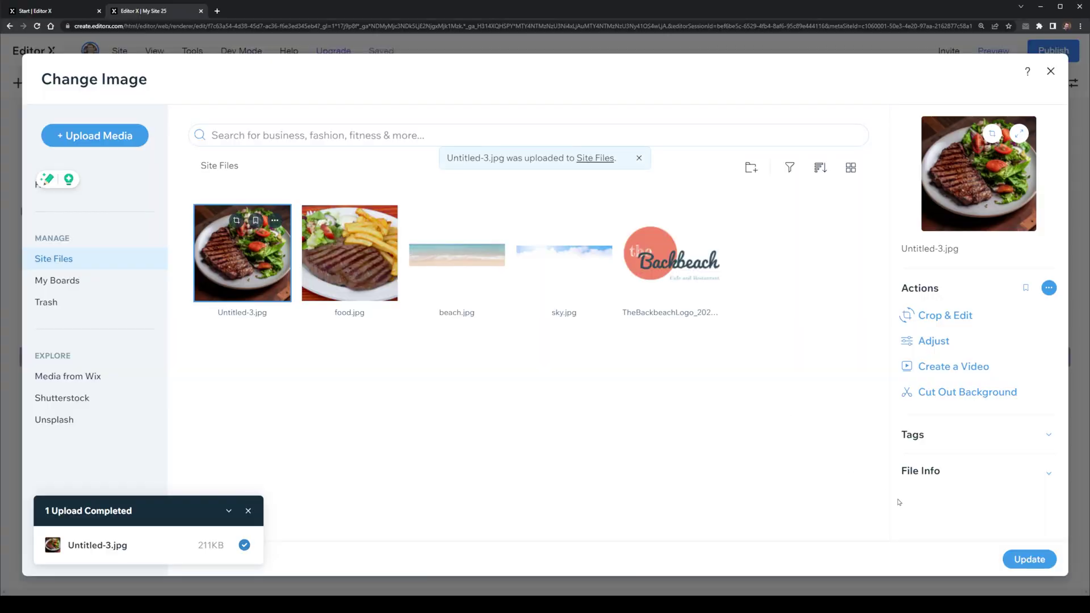
# Step: Switch to Editor X and replace the Lunch Menu container's picture with Untitled-3.jpg
pyautogui.click(1030, 558)
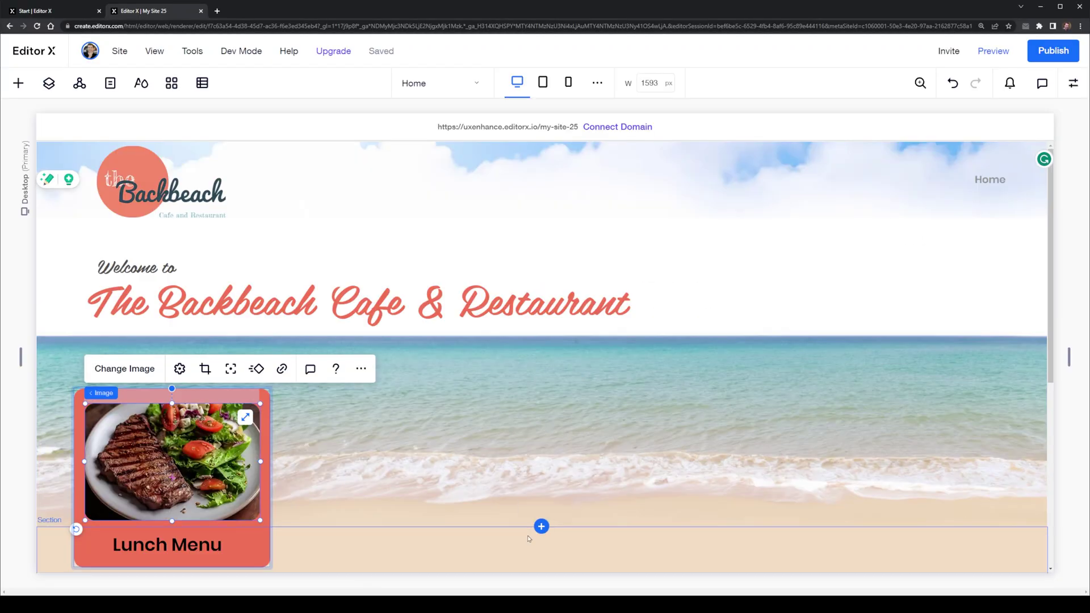
pyautogui.click(653, 546)
pyautogui.click(604, 316)
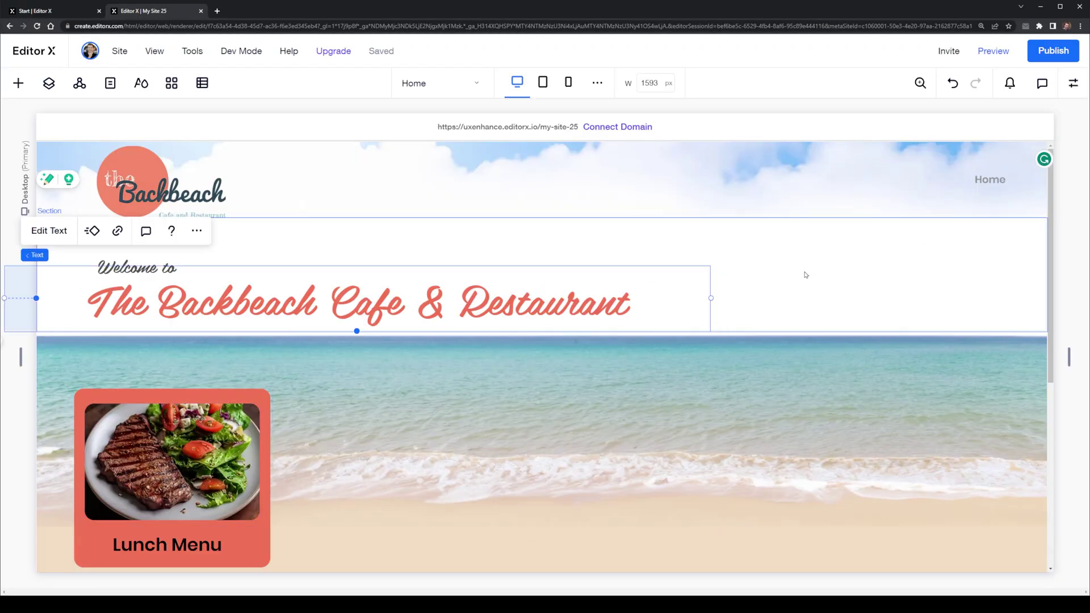
pyautogui.click(267, 520)
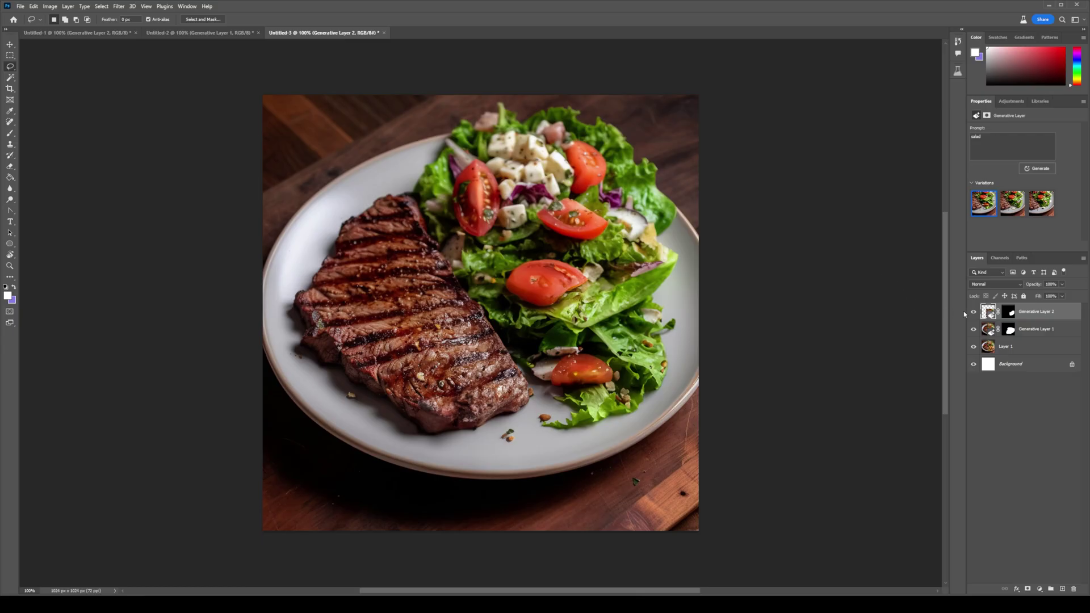
# Step: Switch to Photoshop and review the generated images by toggling the generative layers in the edited steak and beach documents
pyautogui.click(973, 313)
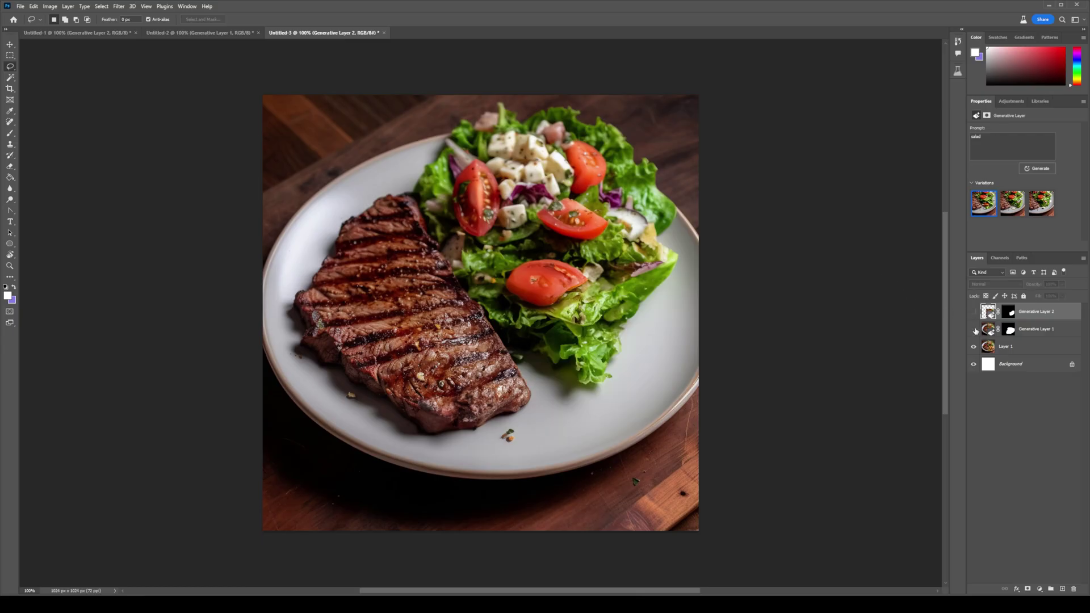
pyautogui.click(974, 329)
pyautogui.click(973, 313)
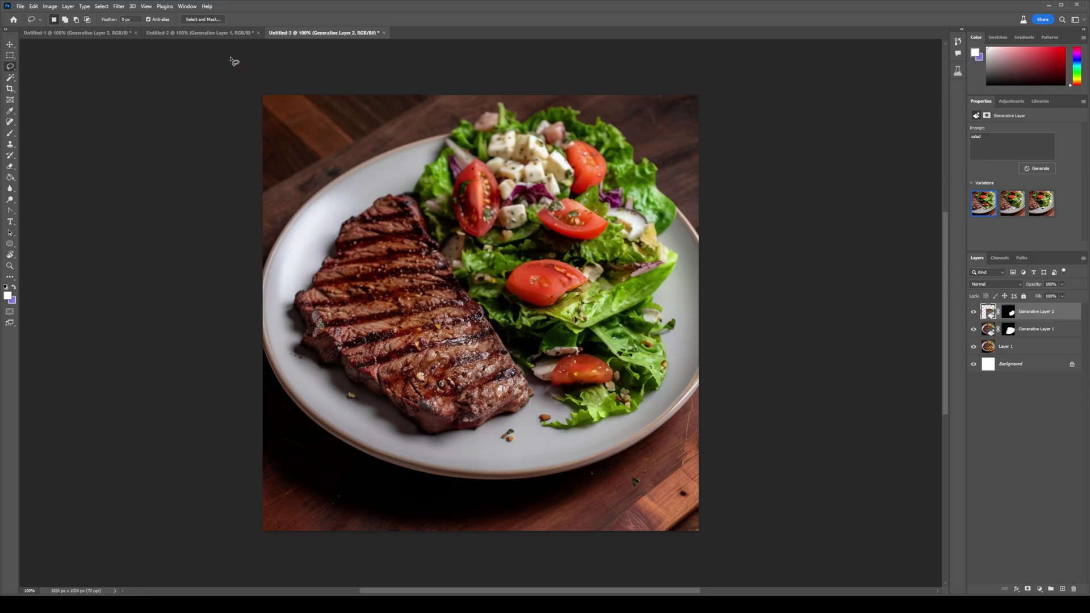
pyautogui.click(204, 33)
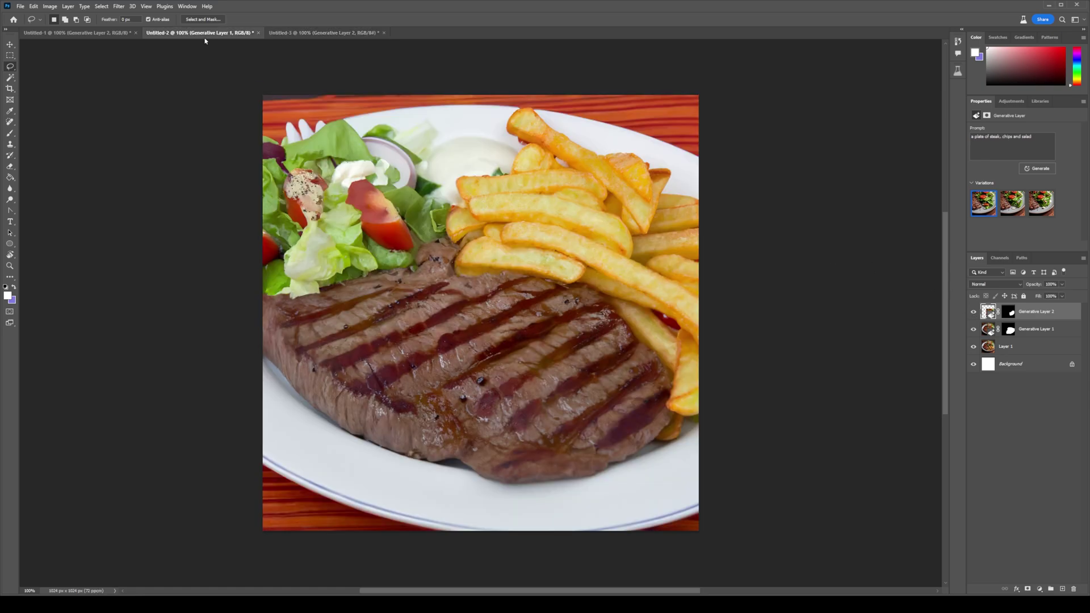
pyautogui.click(73, 32)
pyautogui.click(973, 309)
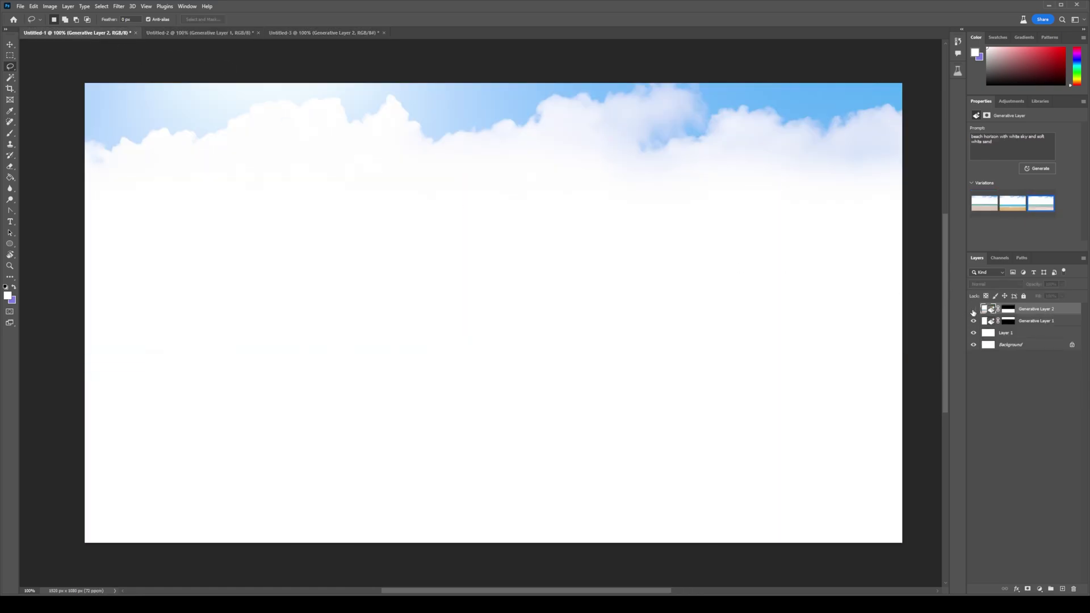